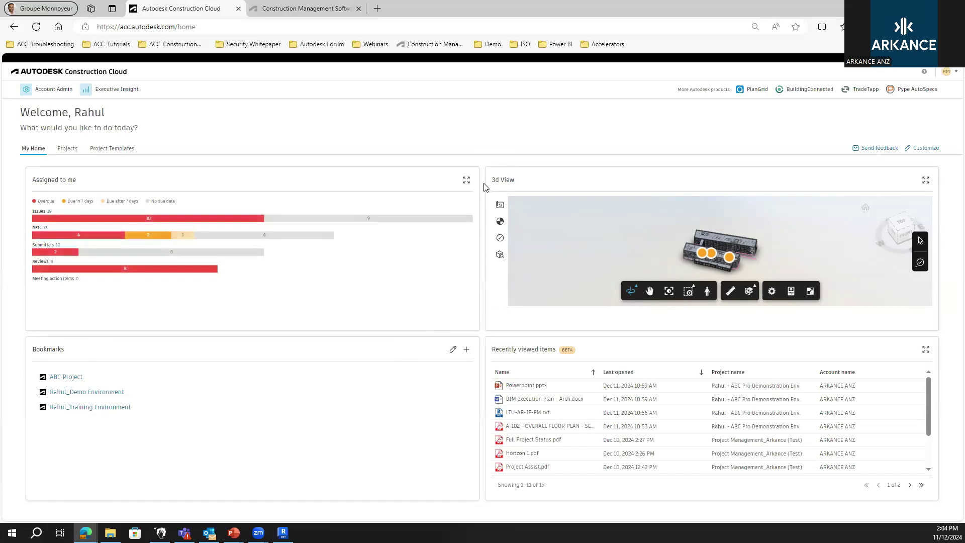
Step: View the account's project list and project templates list, and return to the My Home dashboard
{"action": "left_click", "coordinate": [64, 154]}
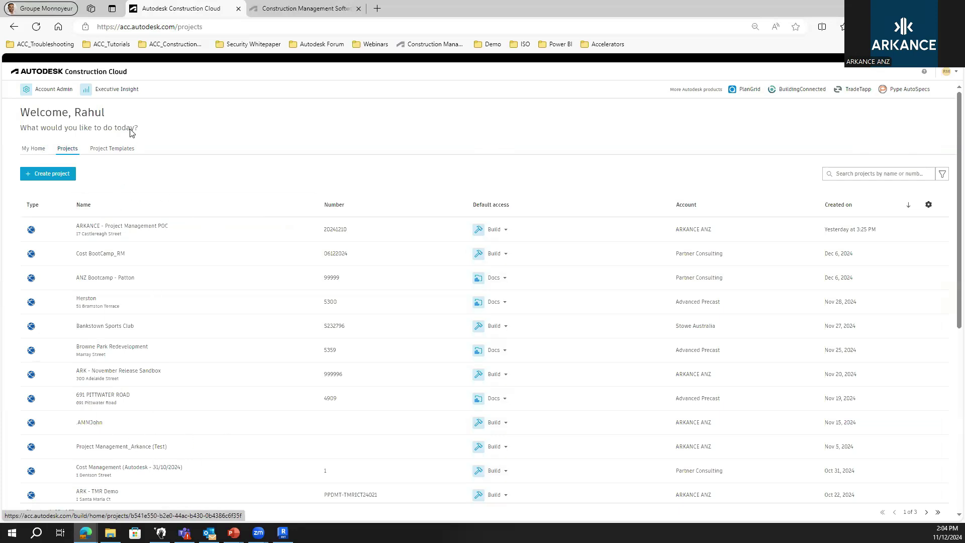
{"action": "left_click", "coordinate": [119, 154]}
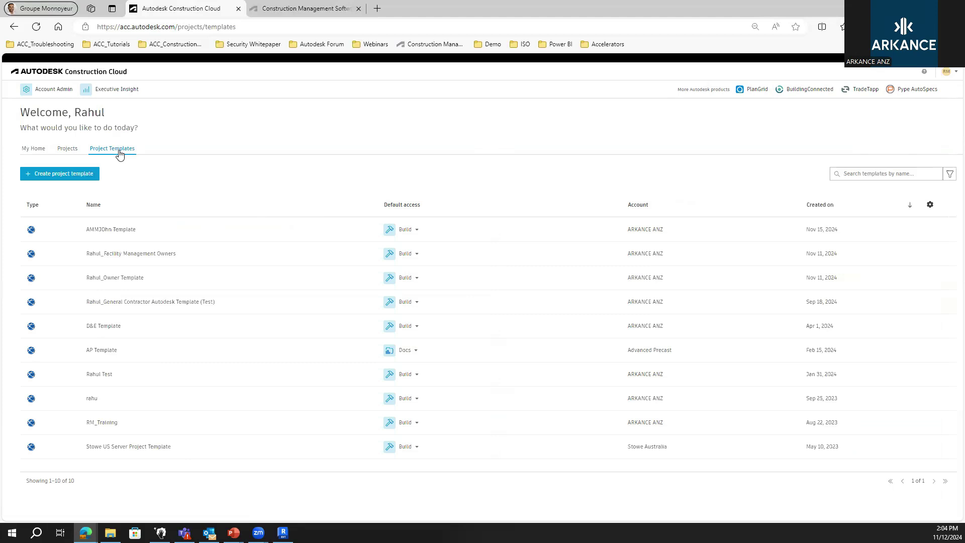
{"action": "left_click", "coordinate": [69, 152]}
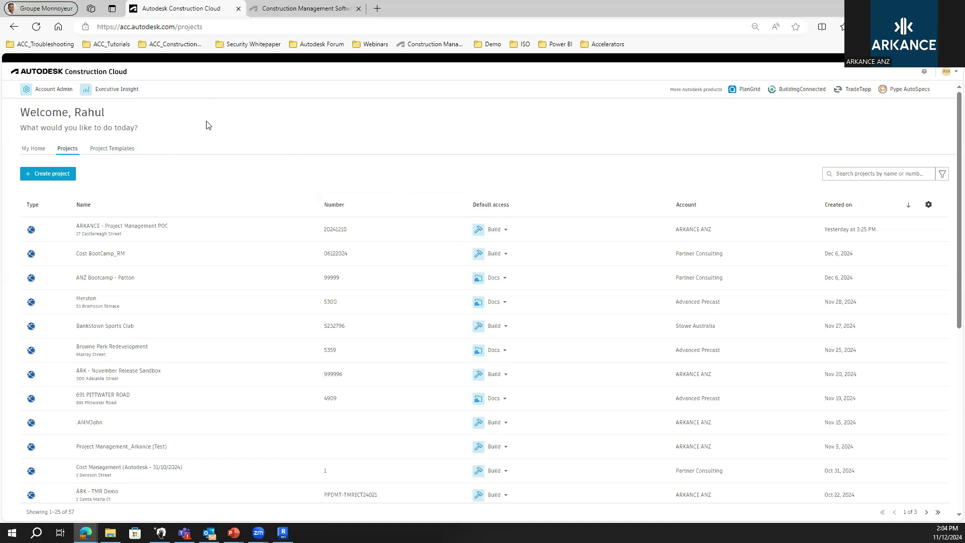
{"action": "left_click", "coordinate": [44, 151]}
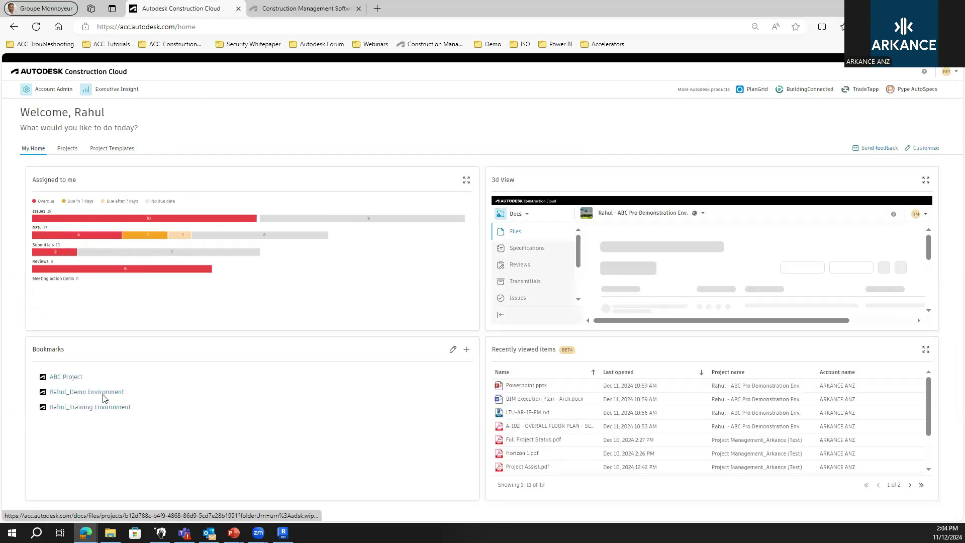
{"action": "left_click", "coordinate": [70, 152]}
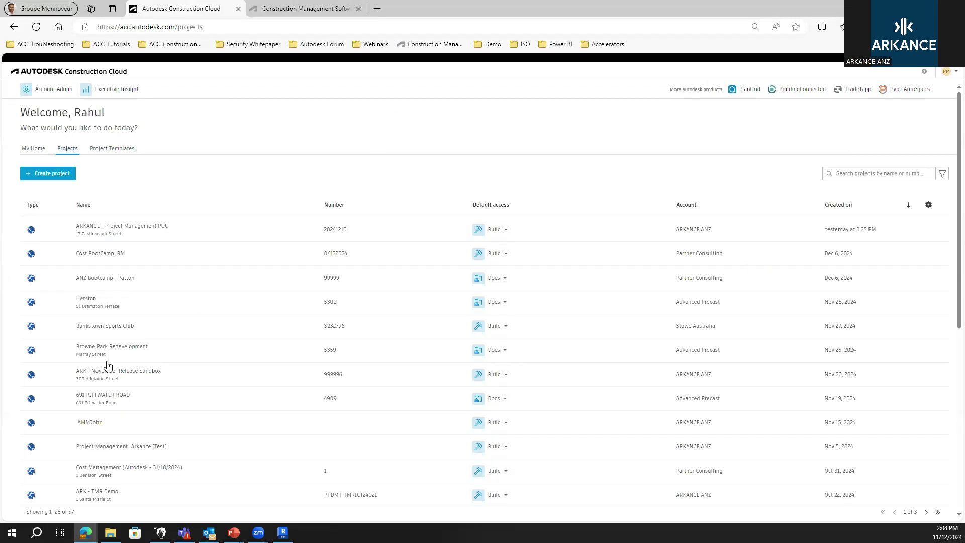
{"action": "left_click", "coordinate": [33, 149]}
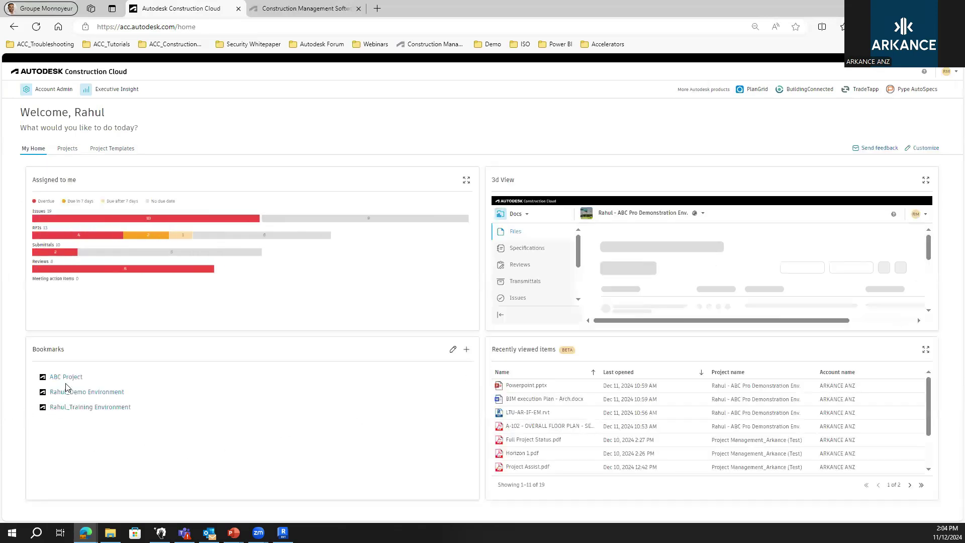
Step: Open the bookmarked Demo Environment project, view the products available in it, and return to My Home
{"action": "left_click", "coordinate": [98, 397]}
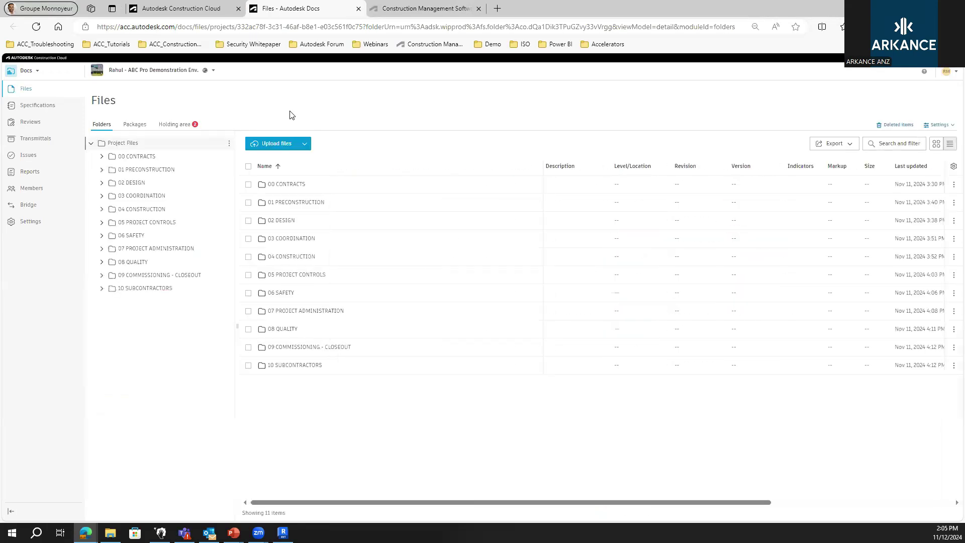
{"action": "left_click", "coordinate": [45, 76]}
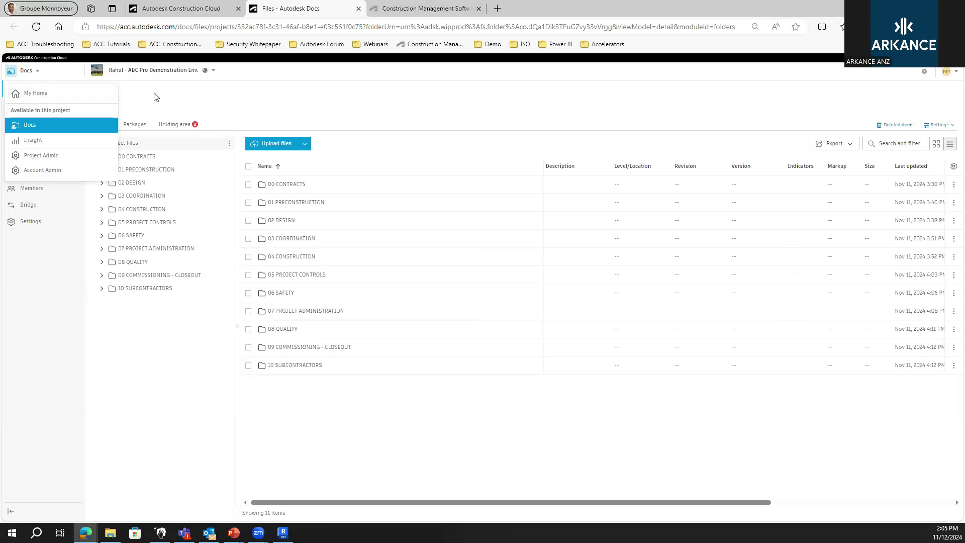
{"action": "left_click", "coordinate": [169, 94]}
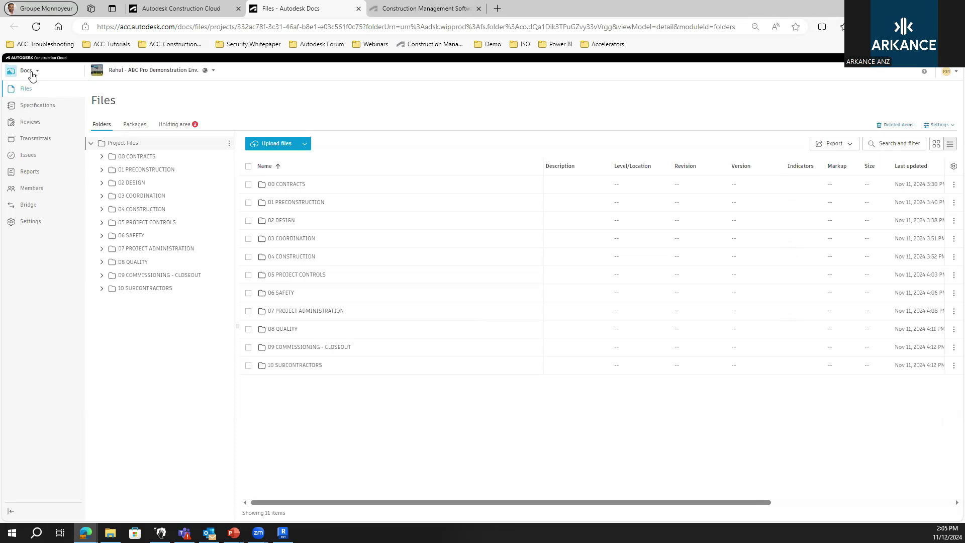
{"action": "left_click", "coordinate": [40, 78]}
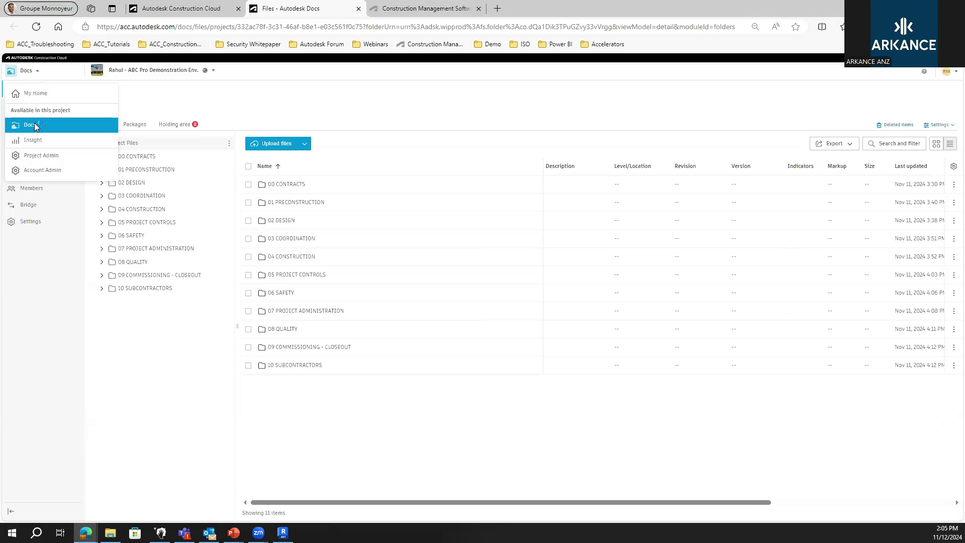
{"action": "left_click", "coordinate": [28, 100]}
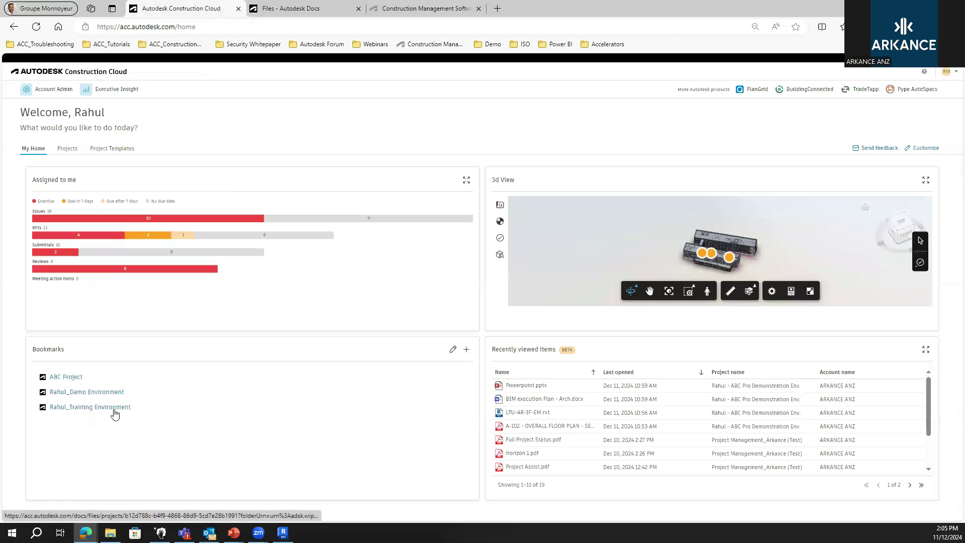
Step: Open the bookmarked Training Environment project, view its available products, and close it
{"action": "left_click", "coordinate": [114, 413]}
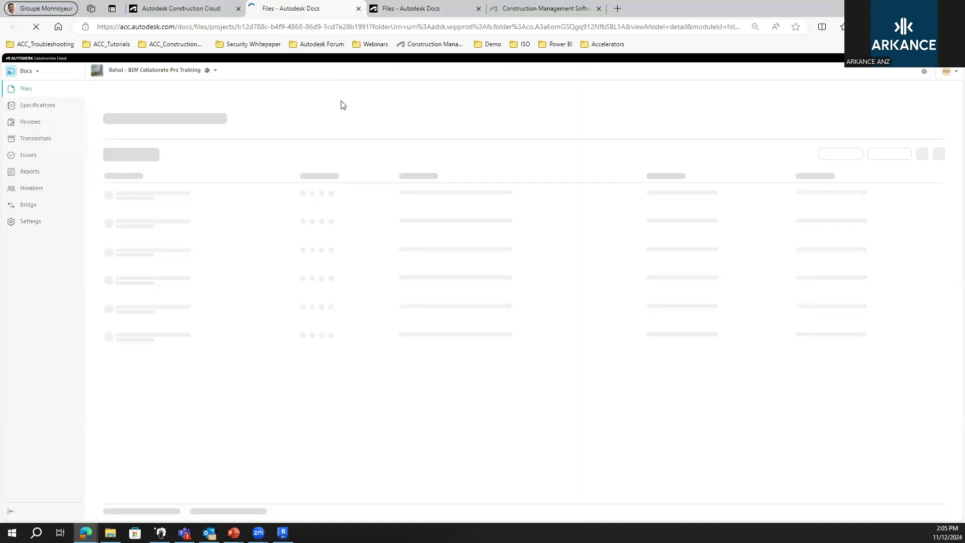
{"action": "left_click", "coordinate": [52, 75]}
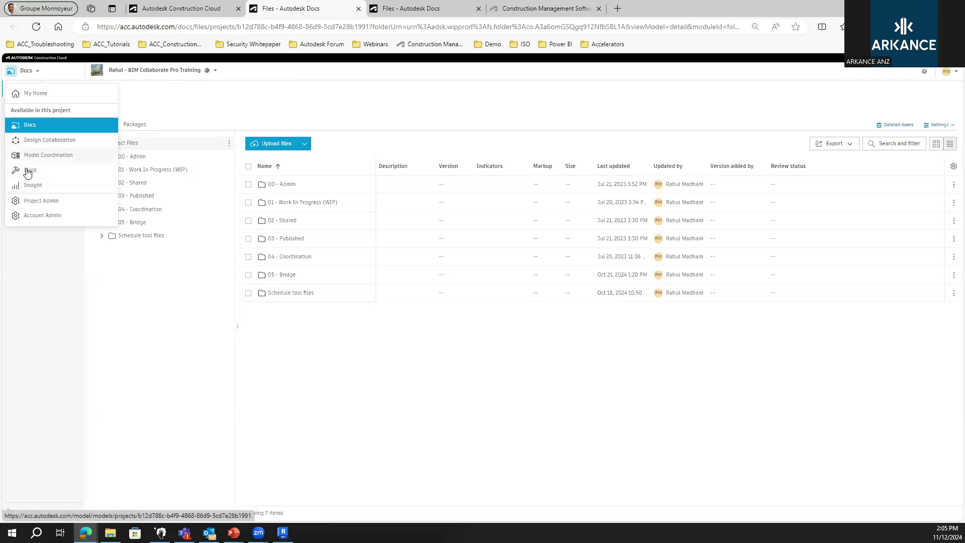
{"action": "left_click", "coordinate": [358, 9]}
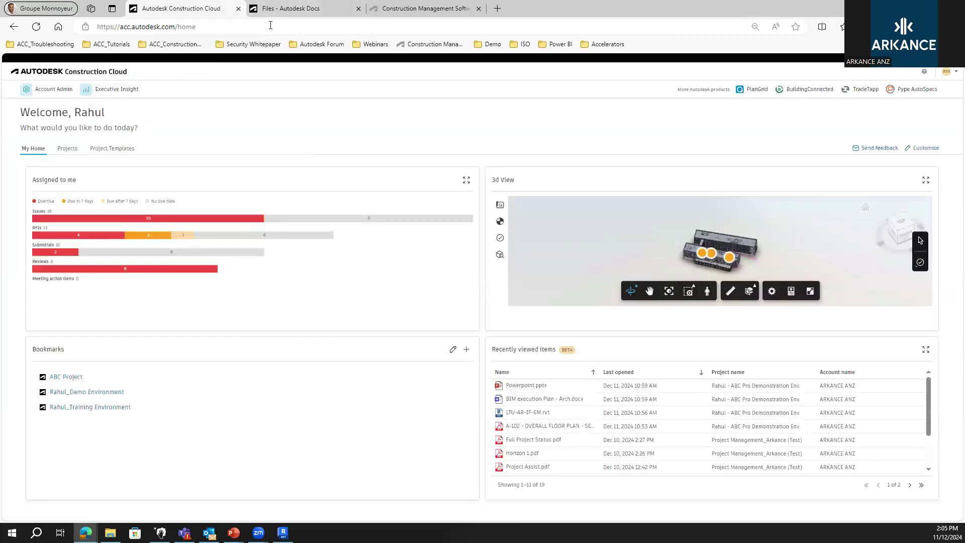
Step: Return to the ABC Pro Demonstration project's files and review its product list again
{"action": "left_click", "coordinate": [314, 7]}
{"action": "left_click", "coordinate": [39, 71]}
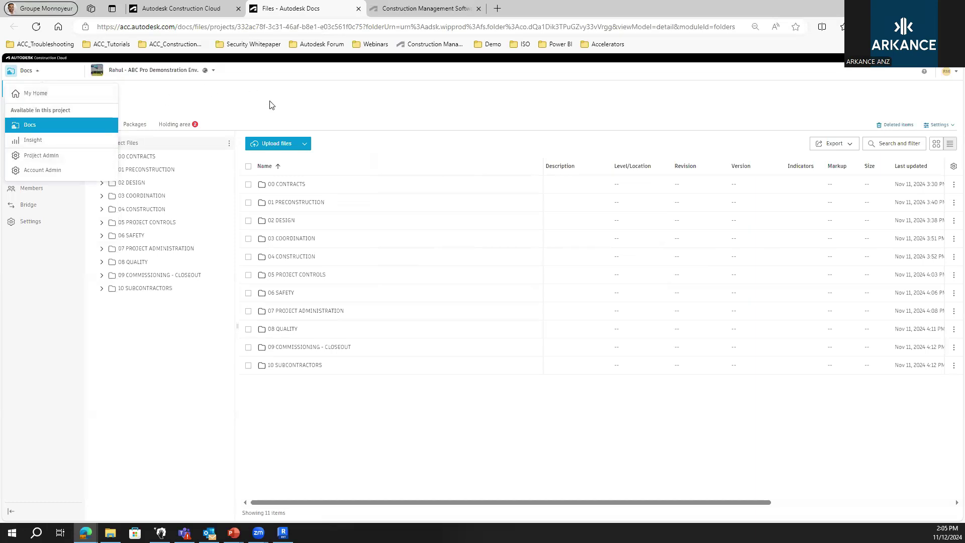
{"action": "left_click", "coordinate": [27, 73]}
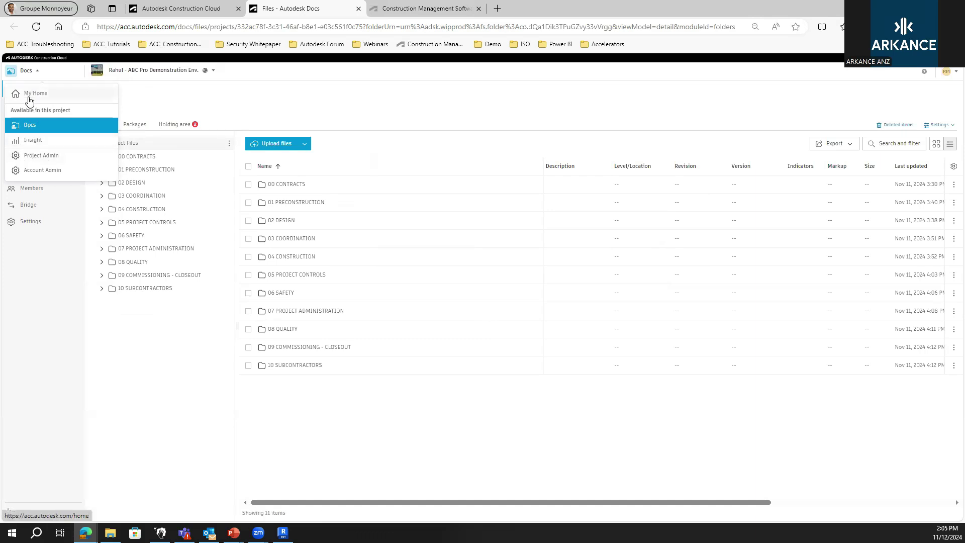
{"action": "left_click", "coordinate": [178, 97]}
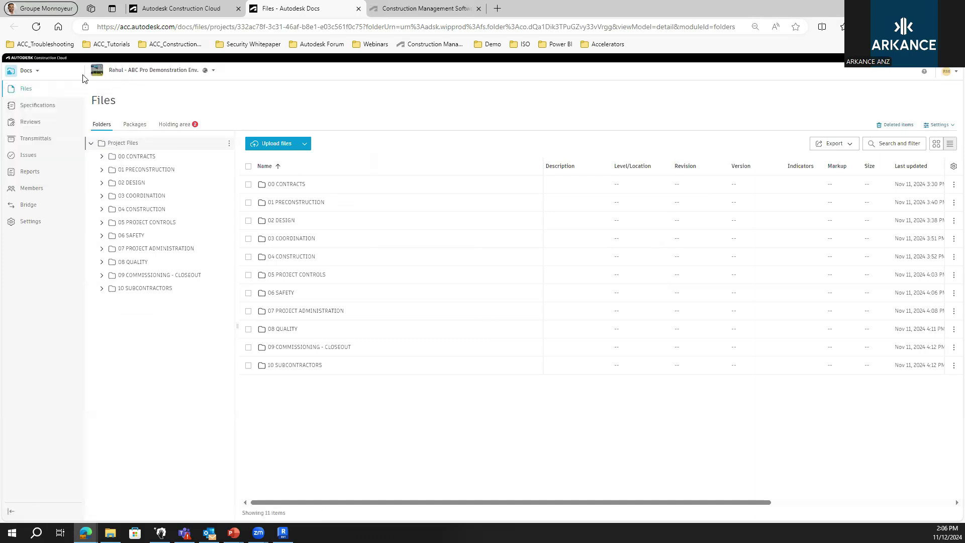
Step: Browse the projects and templates offered in the project switcher, and close it without switching projects
{"action": "left_click", "coordinate": [134, 74]}
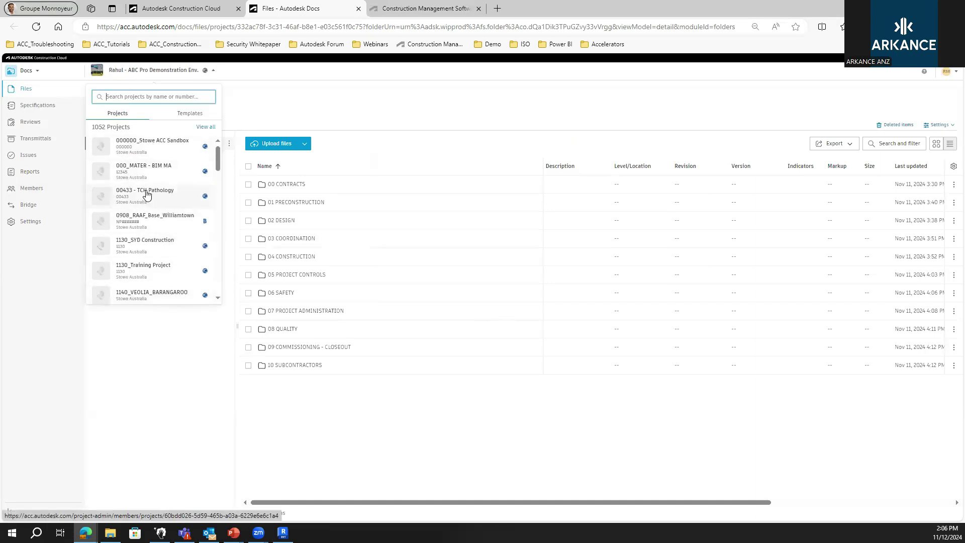
{"action": "scroll", "coordinate": [147, 200], "scroll_direction": "down", "scroll_amount": 5}
{"action": "left_click", "coordinate": [176, 114]}
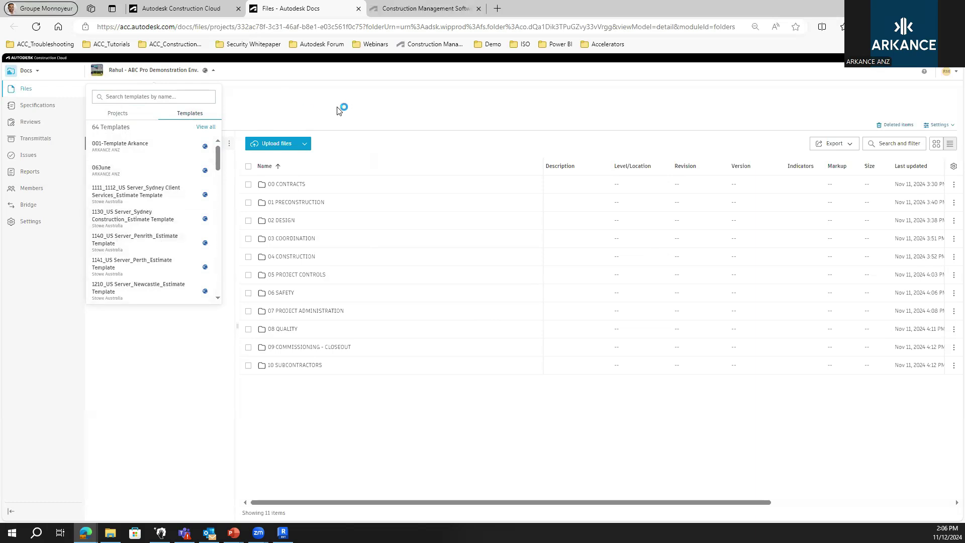
{"action": "left_click", "coordinate": [312, 96]}
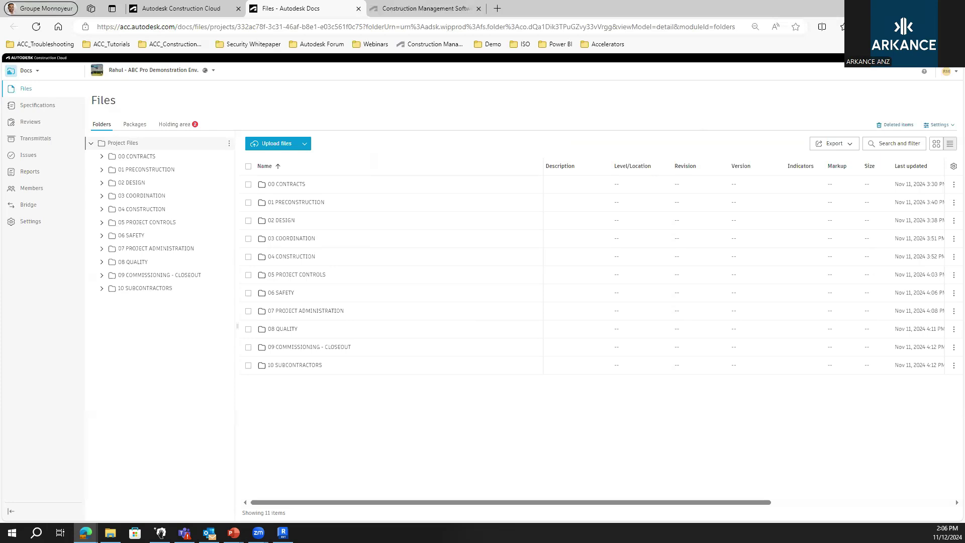
Step: Switch to the PDF presentation in the other browser window, show it full screen and advance to the Files slide
{"action": "key", "text": "alt+Tab"}
{"action": "left_click", "coordinate": [733, 73]}
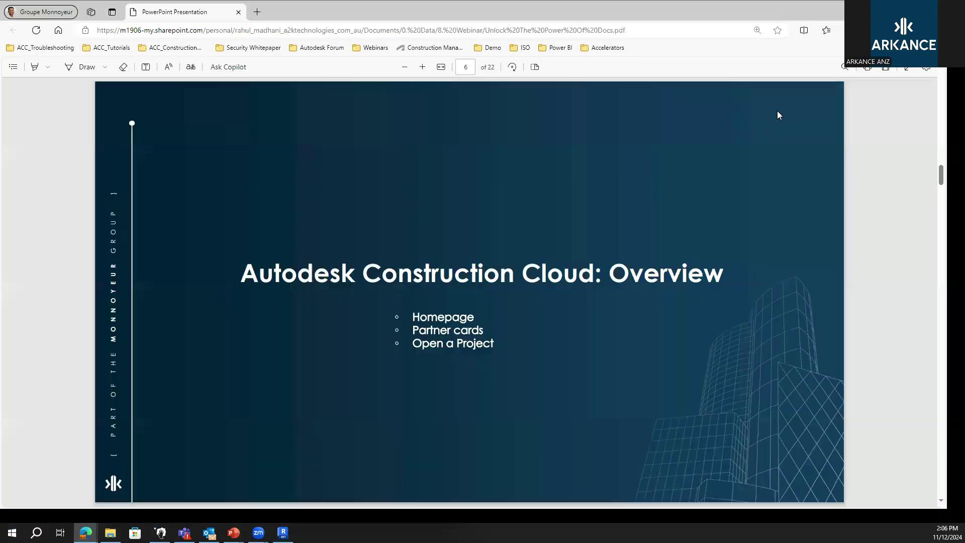
{"action": "key", "text": "F11"}
{"action": "key", "text": "Page_Down"}
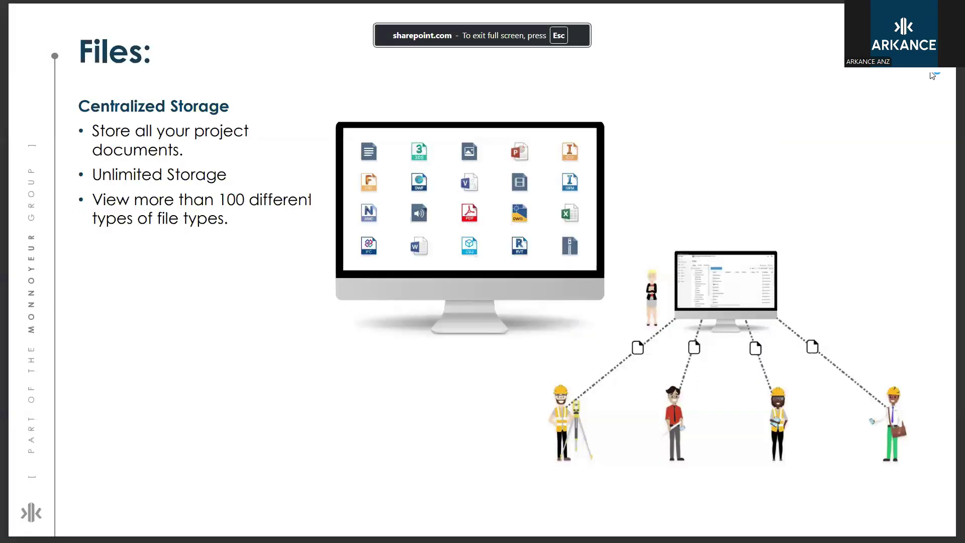
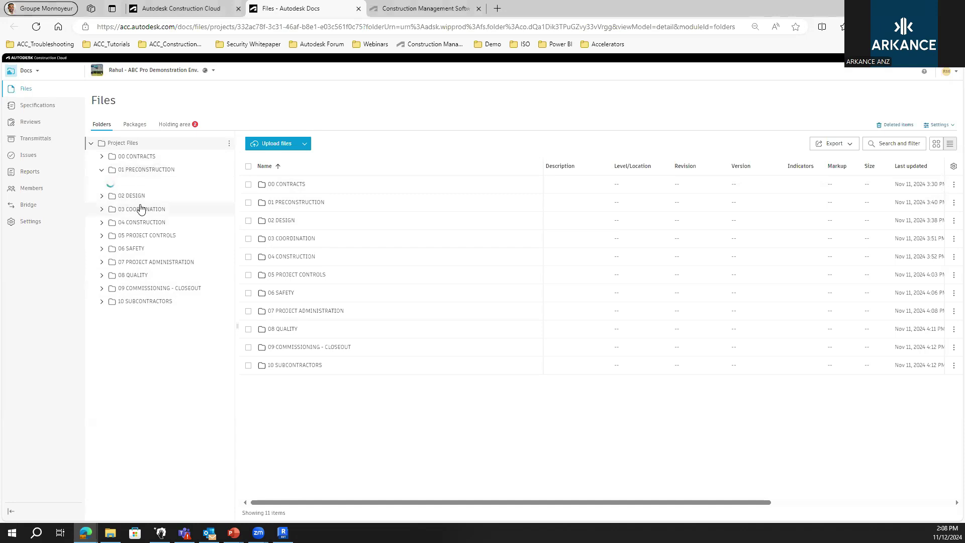
Step: Open the 02.1.1.1 PDFS folder inside 02 DESIGN, 02.1 WORK IN PROGRESS (WIP), 02.1.1 ARCHITECTURE
{"action": "left_click", "coordinate": [102, 248]}
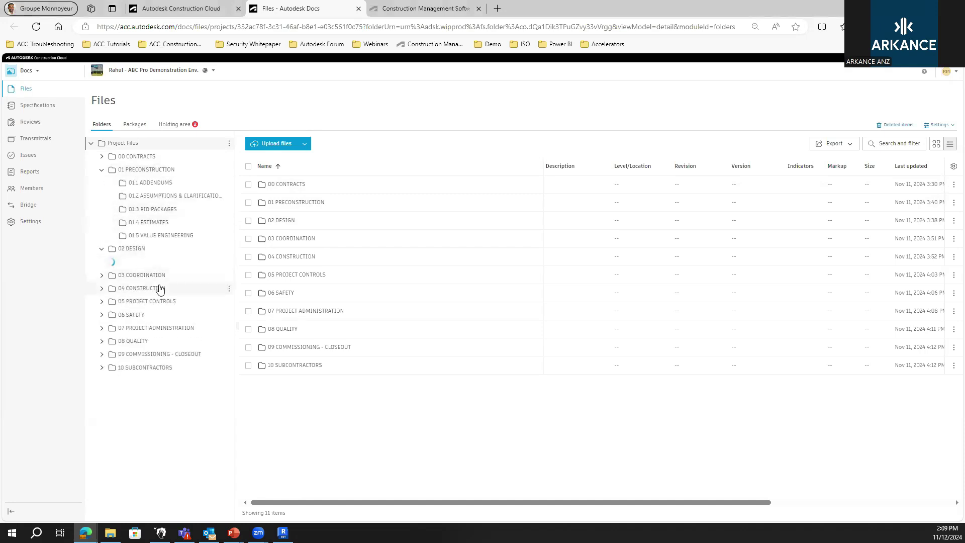
{"action": "left_click", "coordinate": [187, 268]}
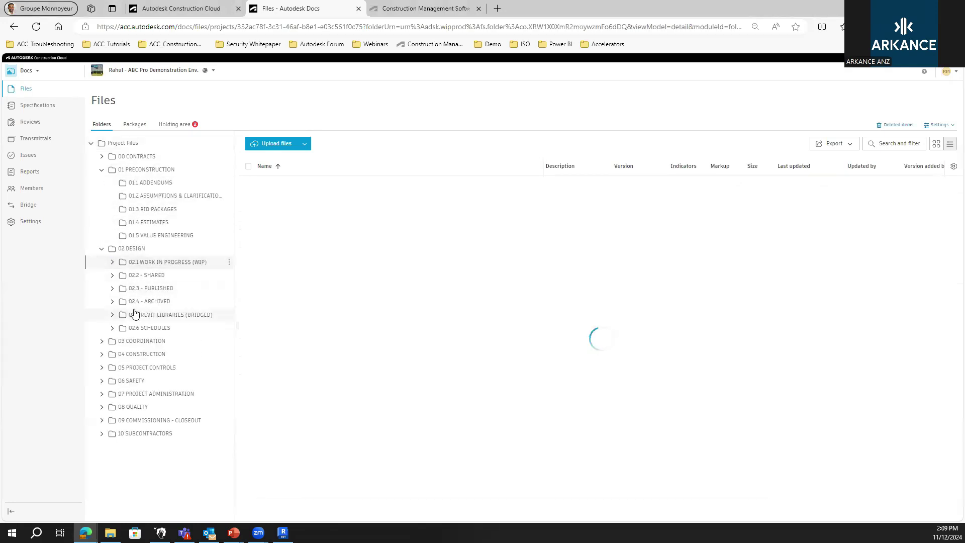
{"action": "left_click", "coordinate": [113, 261]}
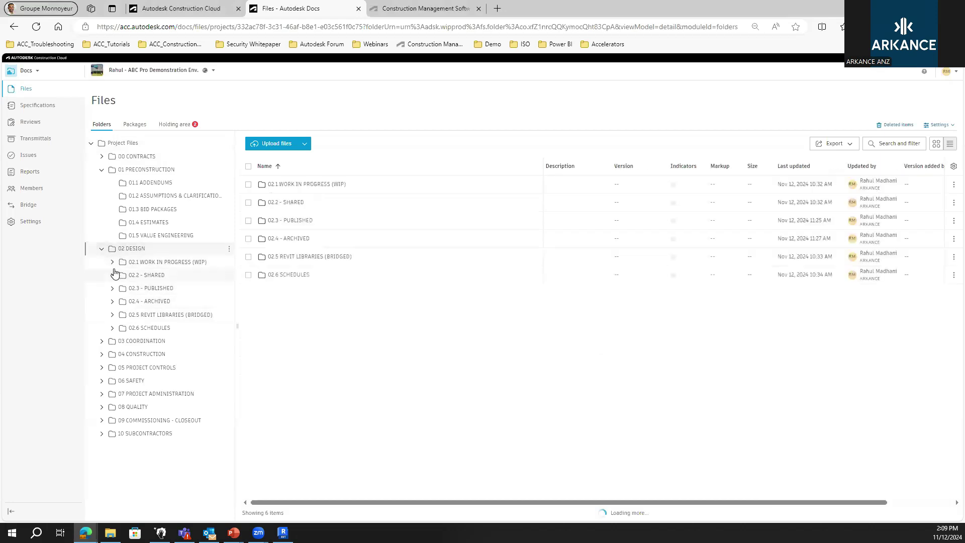
{"action": "left_click", "coordinate": [123, 275]}
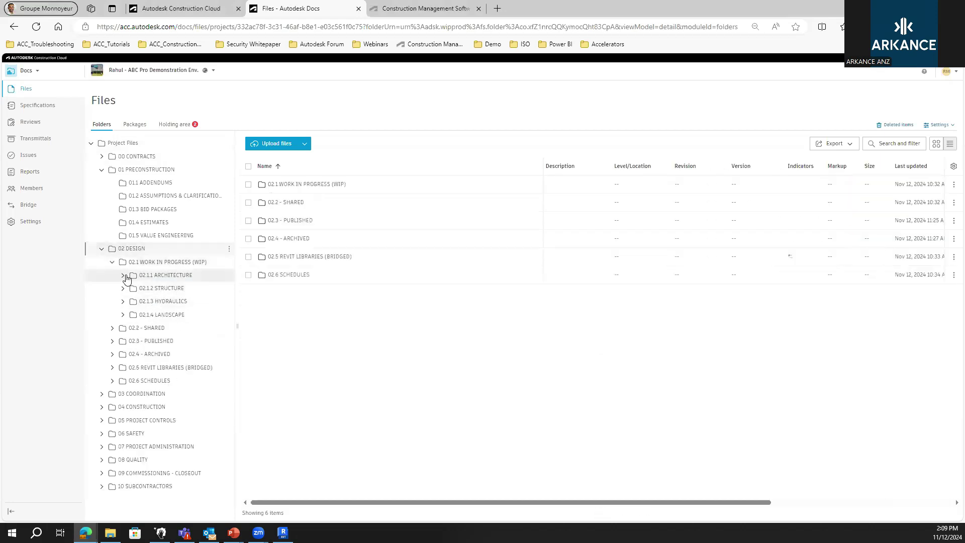
{"action": "left_click", "coordinate": [171, 290]}
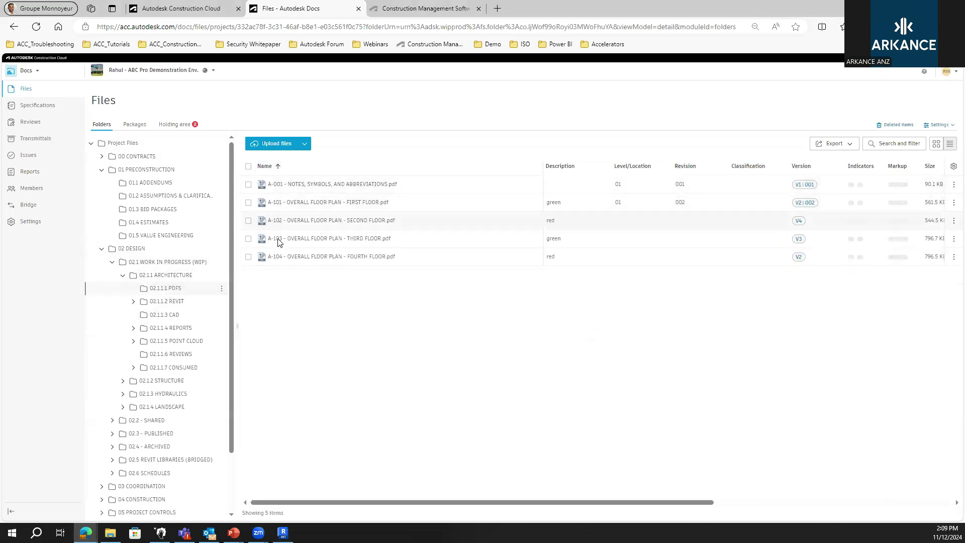
Step: View the contents of the architecture REVIT, CAD and POINT CLOUD folders, and return to the PDFS folder
{"action": "left_click", "coordinate": [164, 303]}
{"action": "left_click", "coordinate": [170, 316]}
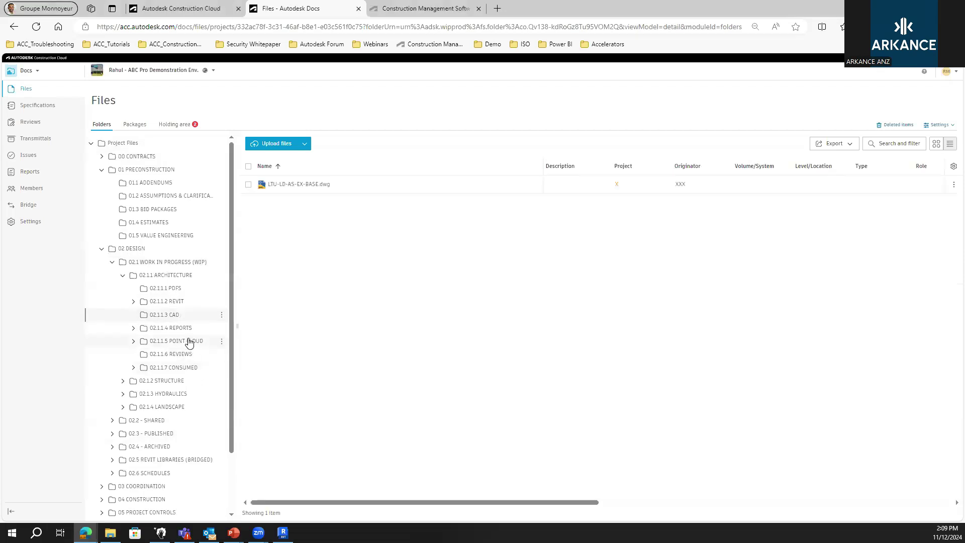
{"action": "left_click", "coordinate": [182, 345]}
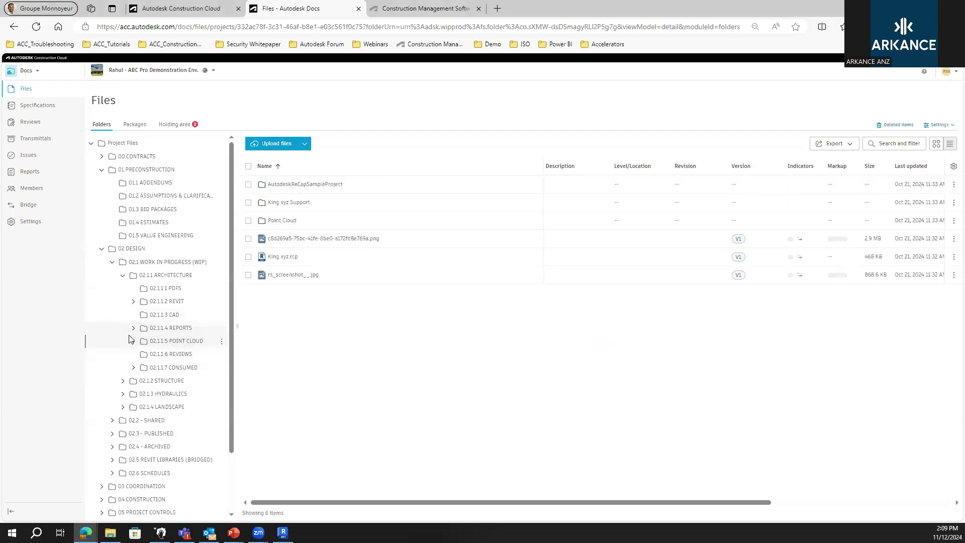
{"action": "left_click", "coordinate": [176, 293]}
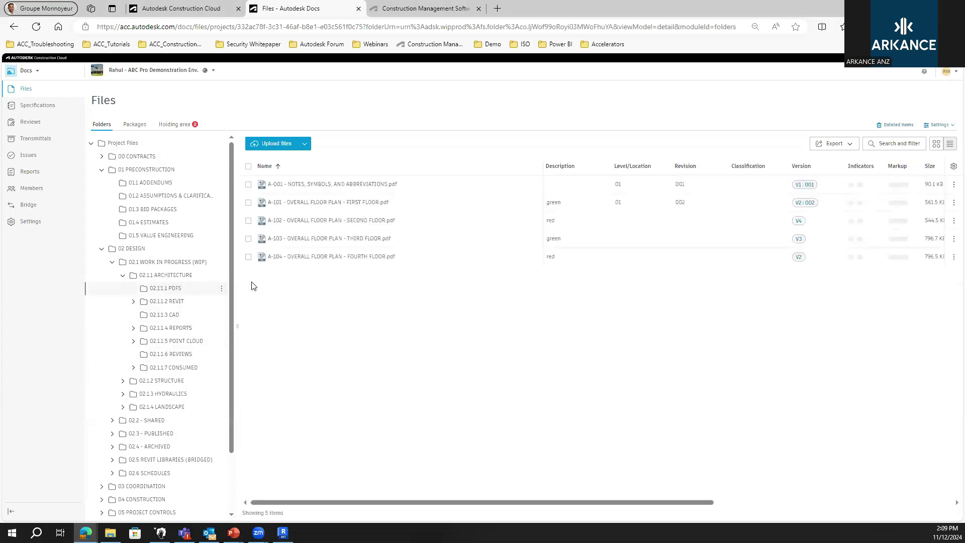
Step: Open the A-102 second floor plan PDF and draw a red rectangular cloud markup in the blank area above the plan
{"action": "left_click", "coordinate": [309, 221]}
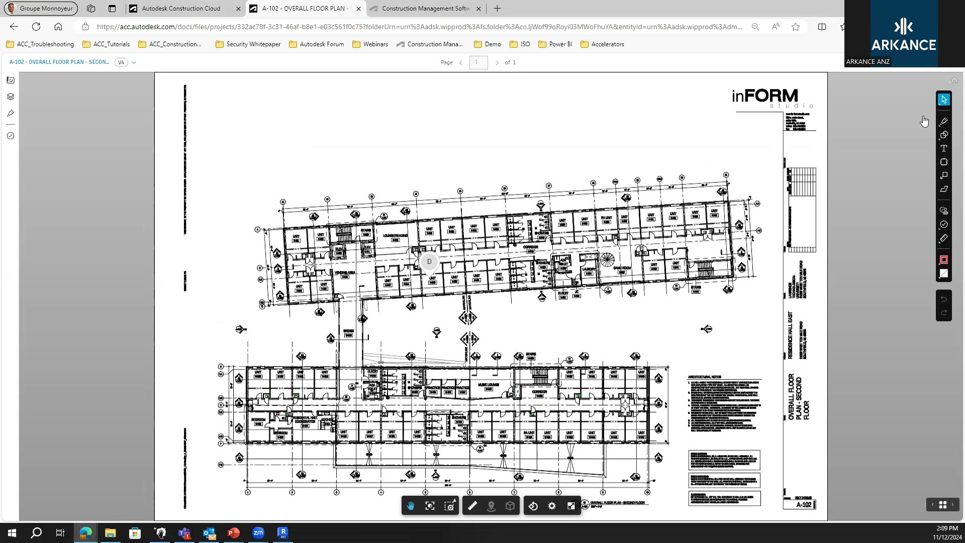
{"action": "left_click", "coordinate": [944, 162]}
{"action": "left_click_drag", "start_coordinate": [595, 155], "coordinate": [649, 168]}
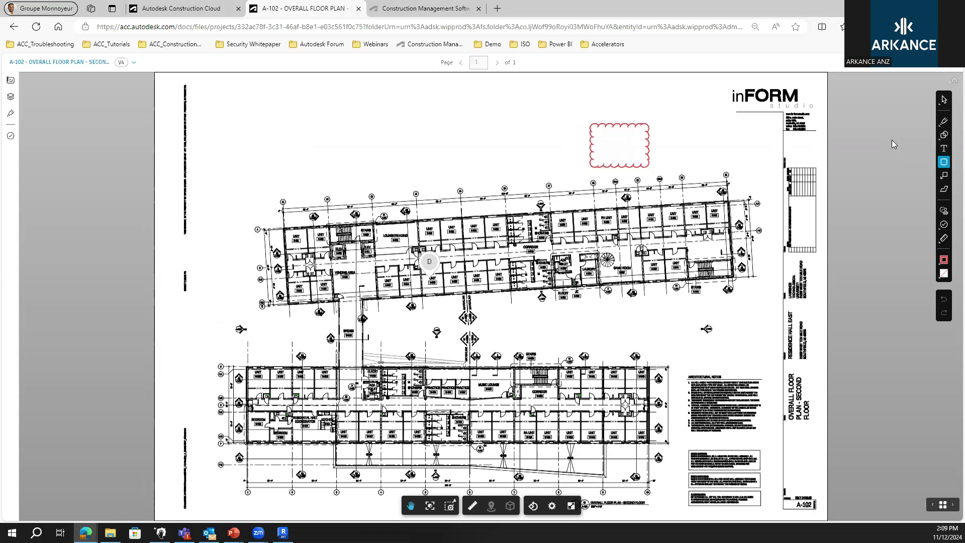
Step: Try placing a red callout markup beside the cloud above the plan, and delete it
{"action": "left_click", "coordinate": [944, 174]}
{"action": "mouse_move", "coordinate": [682, 175]}
{"action": "left_mouse_down"}
{"action": "mouse_move", "coordinate": [709, 120]}
{"action": "mouse_move", "coordinate": [693, 113]}
{"action": "left_mouse_up"}
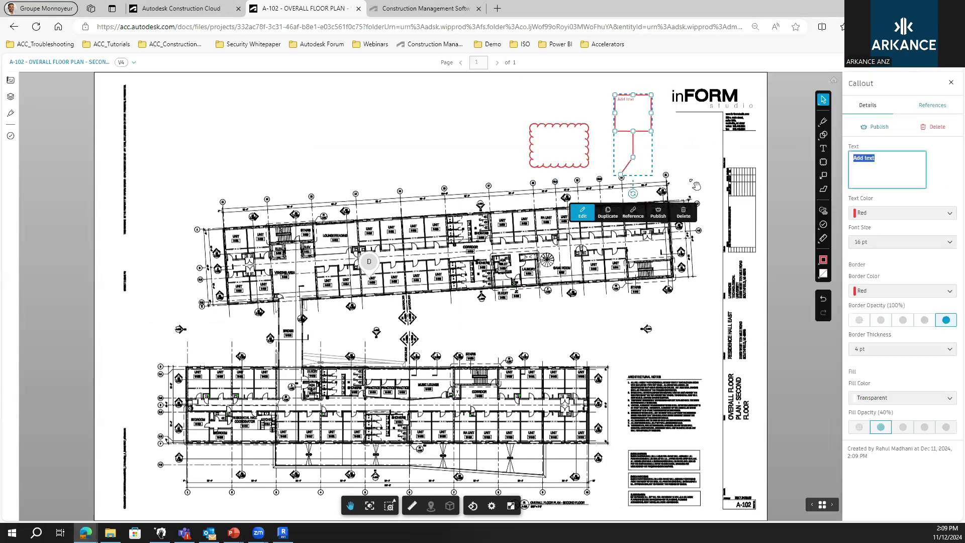
{"action": "left_click", "coordinate": [688, 215]}
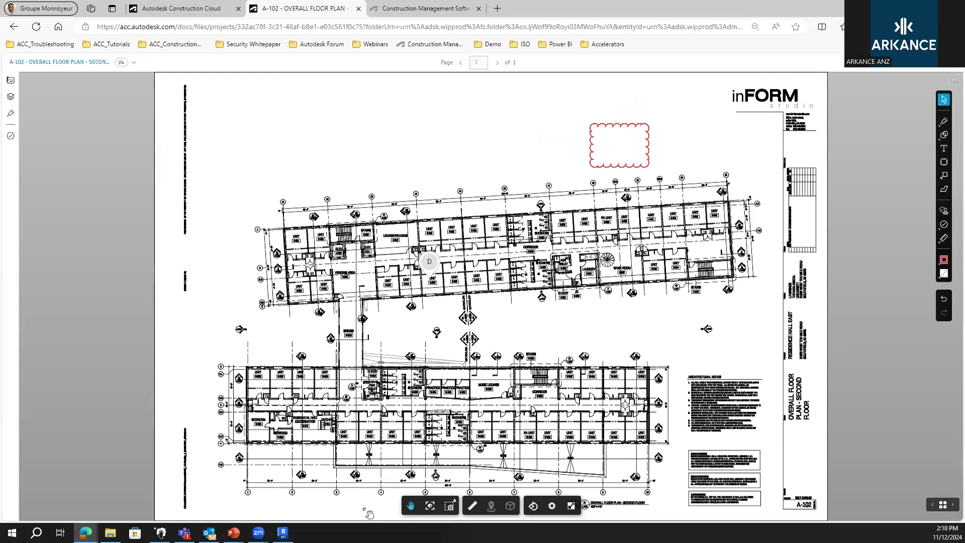
Step: Try measuring a distance across the lower wing of the floor plan, and activate area measurement
{"action": "left_click", "coordinate": [475, 506]}
{"action": "left_click", "coordinate": [468, 379]}
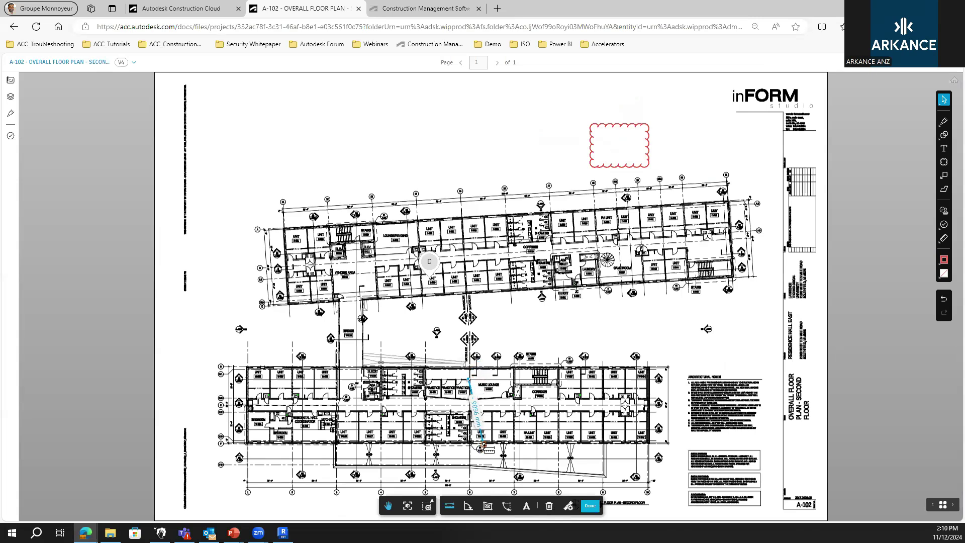
{"action": "key", "text": "Escape"}
{"action": "left_click", "coordinate": [472, 506]}
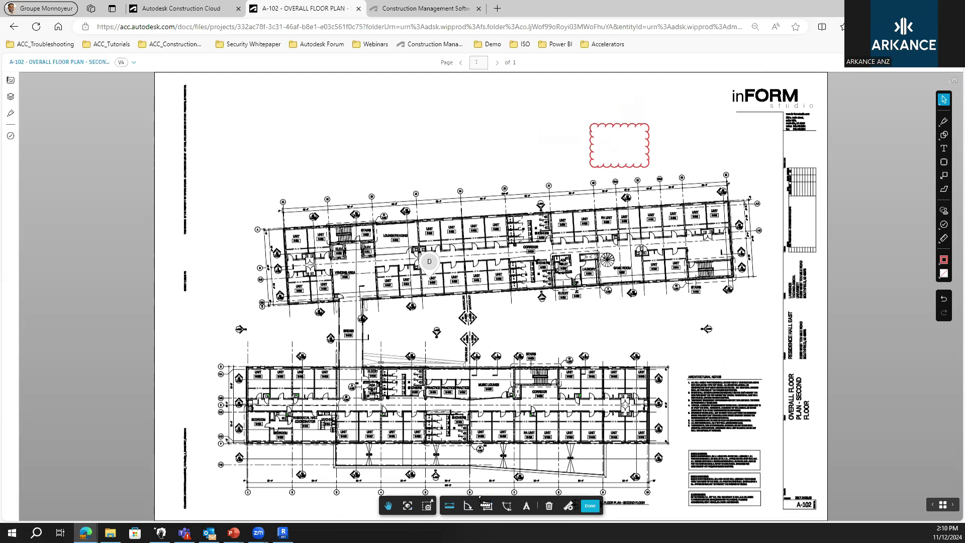
{"action": "left_click", "coordinate": [486, 506]}
Step: Compare version V4 of the A-102 second floor plan with its version V2, using page 1 of both
{"action": "left_click", "coordinate": [929, 73]}
{"action": "left_click", "coordinate": [568, 332]}
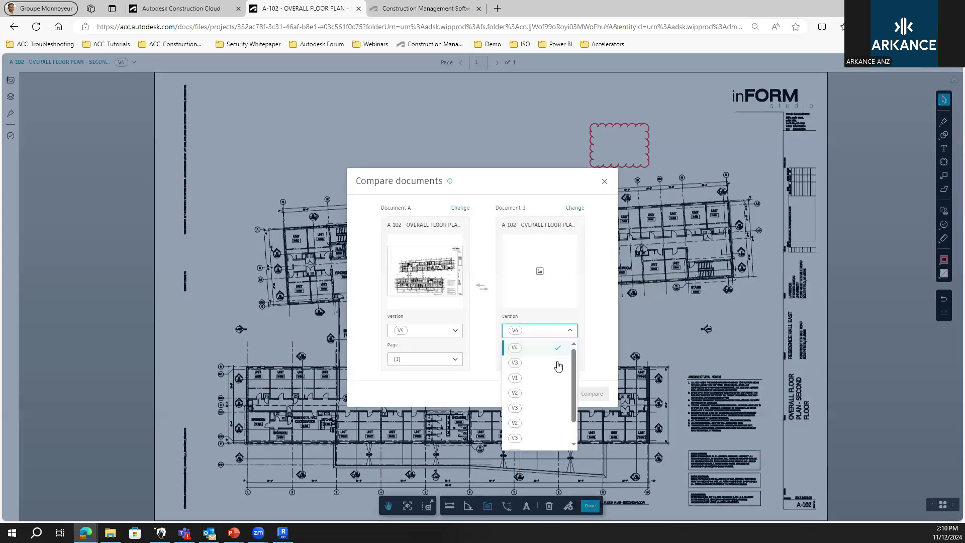
{"action": "scroll", "coordinate": [542, 434], "scroll_direction": "down", "scroll_amount": 1}
{"action": "left_click", "coordinate": [541, 433]}
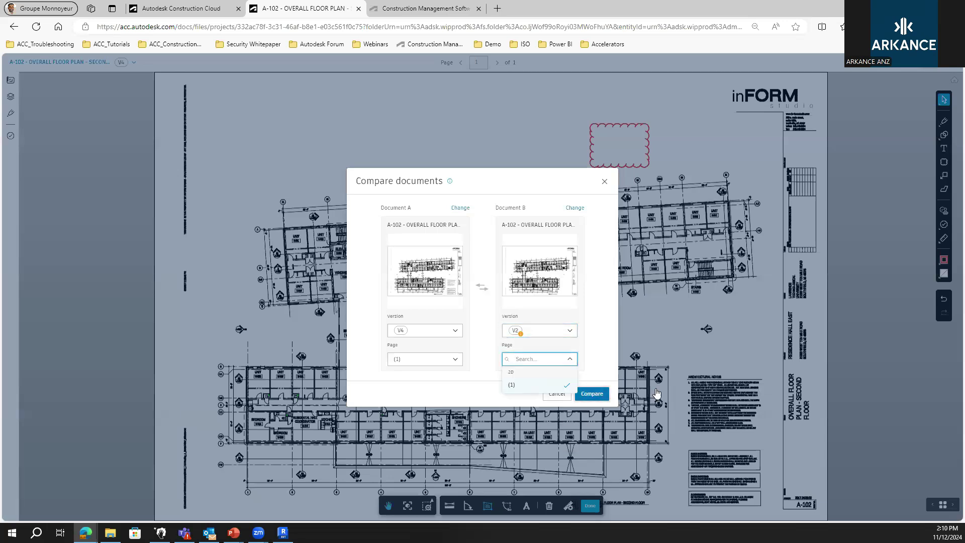
{"action": "key", "text": "Return"}
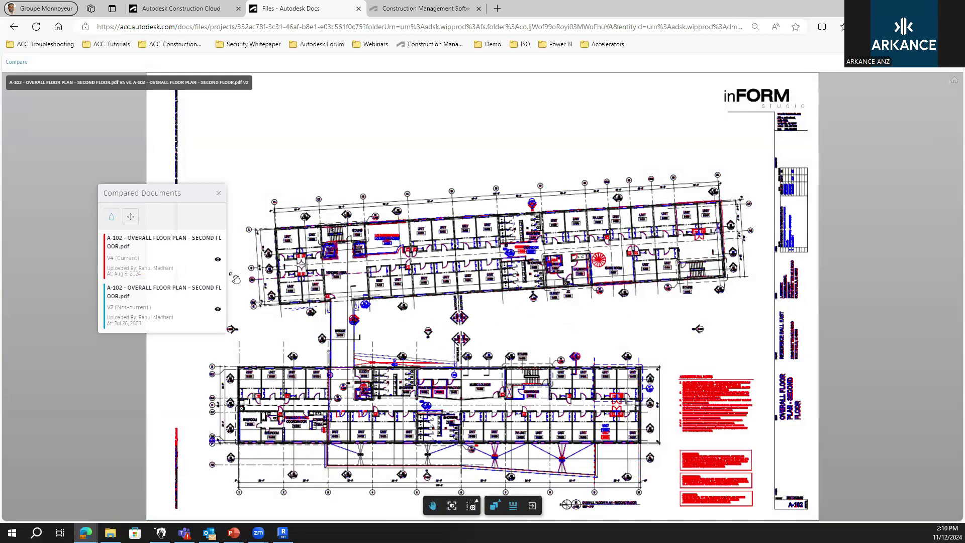
Step: Examine the overlaid differences between the two plan versions around the ADA toilet, laundry and game room
{"action": "scroll", "coordinate": [120, 250], "scroll_direction": "up", "scroll_amount": 1}
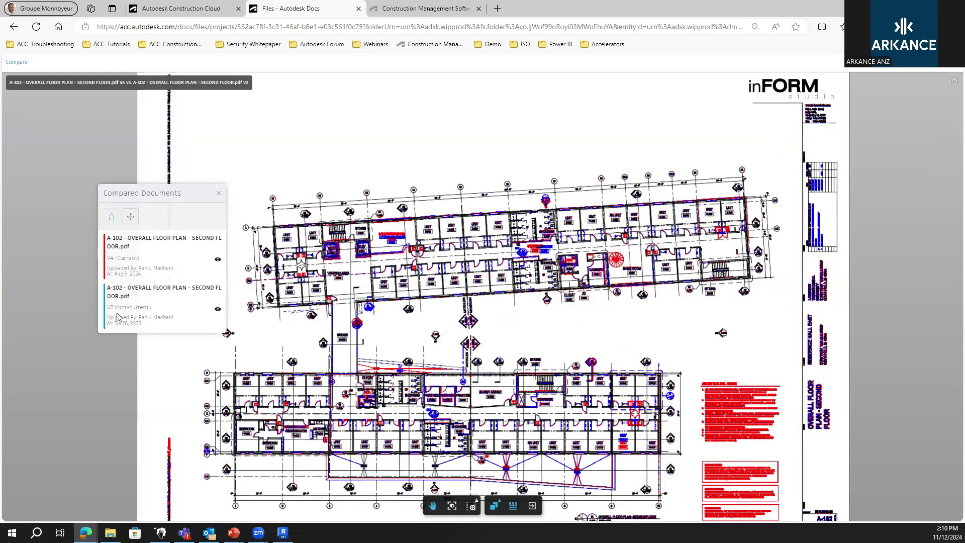
{"action": "scroll", "coordinate": [296, 267], "scroll_direction": "up", "scroll_amount": 3}
{"action": "scroll", "coordinate": [840, 281], "scroll_direction": "up", "scroll_amount": 1}
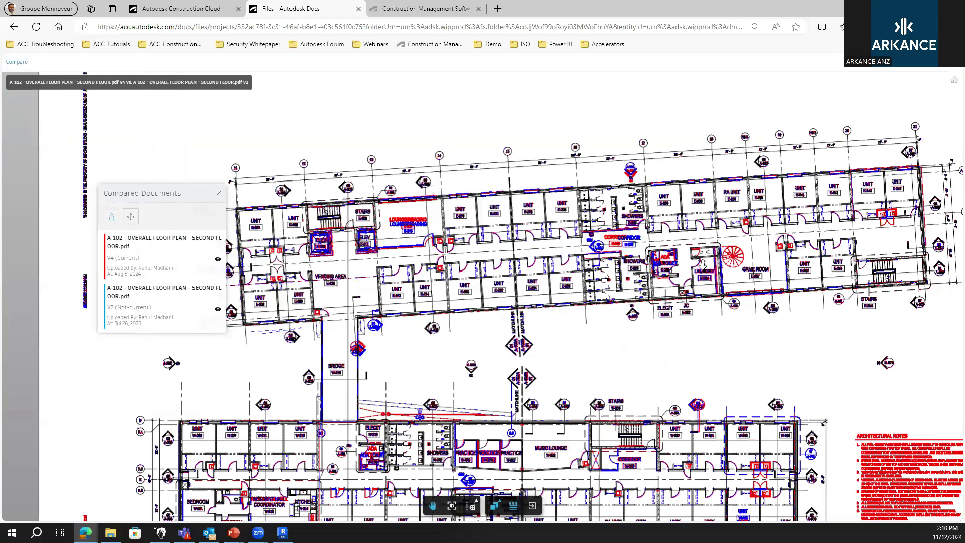
{"action": "scroll", "coordinate": [593, 375], "scroll_direction": "up", "scroll_amount": 5}
{"action": "scroll", "coordinate": [598, 260], "scroll_direction": "up", "scroll_amount": 3}
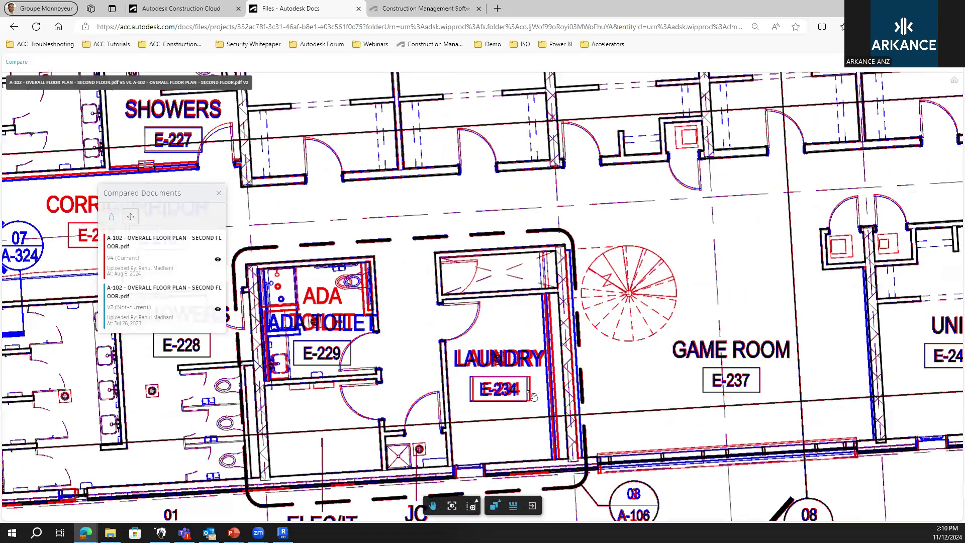
{"action": "scroll", "coordinate": [530, 400], "scroll_direction": "down", "scroll_amount": 3}
Step: Show the two plan versions side by side and slide the divider across the laundry area of the upper wing
{"action": "mouse_move", "coordinate": [498, 506]}
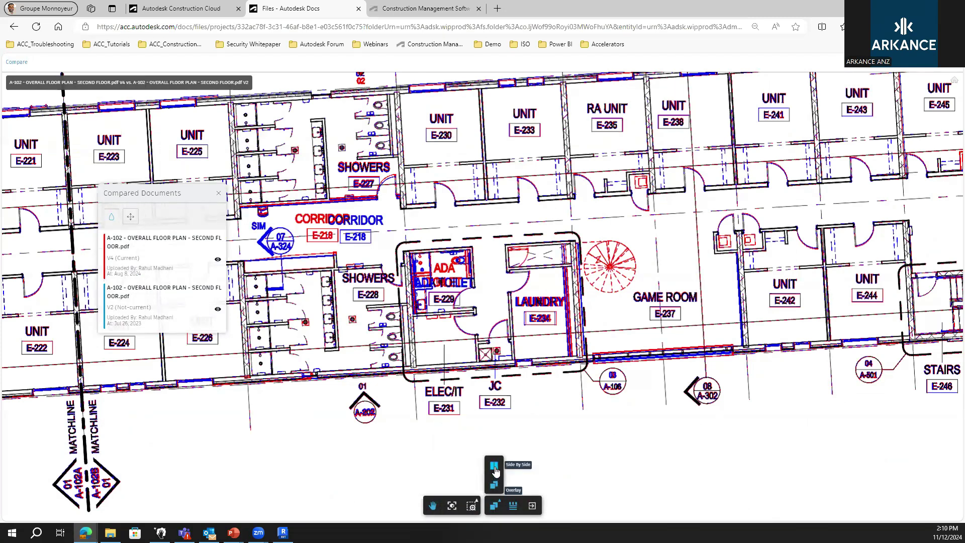
{"action": "left_click", "coordinate": [495, 468]}
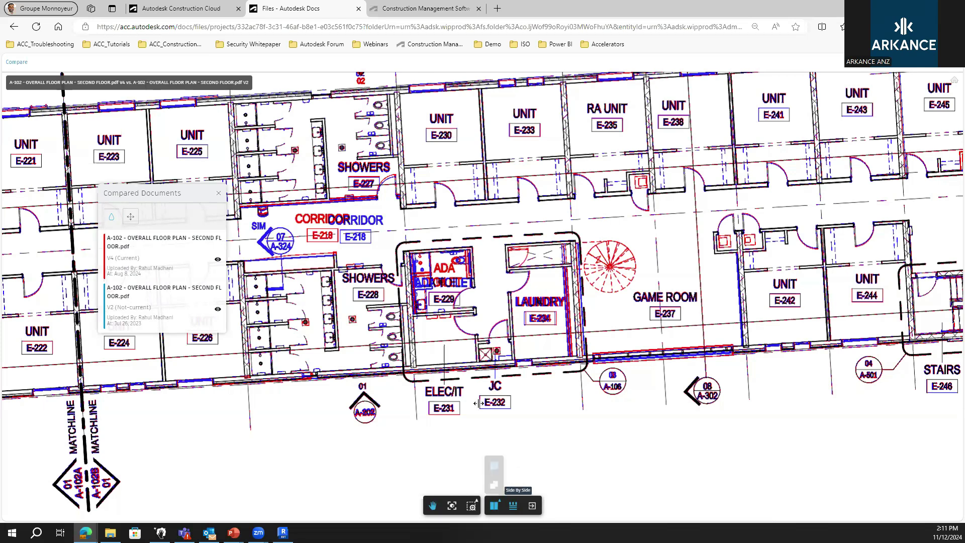
{"action": "scroll", "coordinate": [483, 411], "scroll_direction": "down", "scroll_amount": 5}
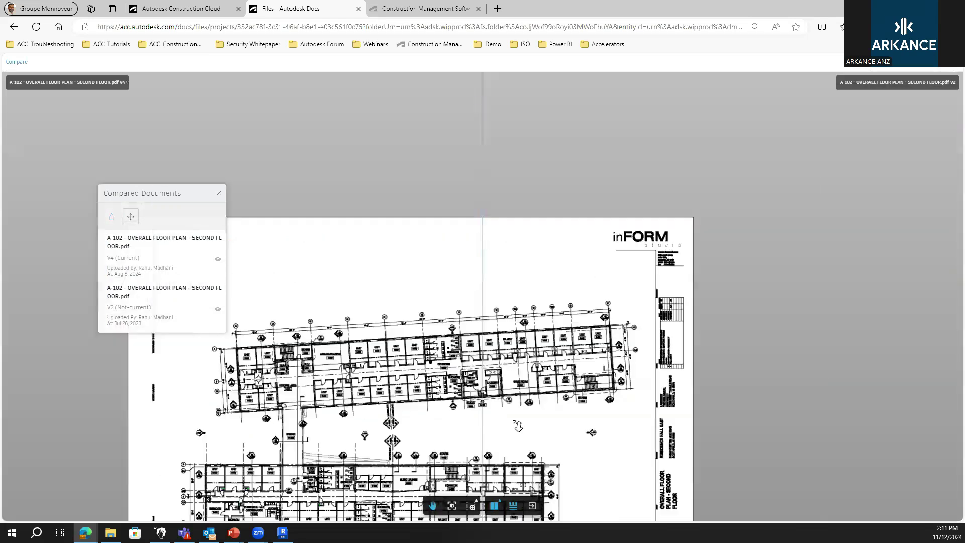
{"action": "scroll", "coordinate": [545, 330], "scroll_direction": "up", "scroll_amount": 3}
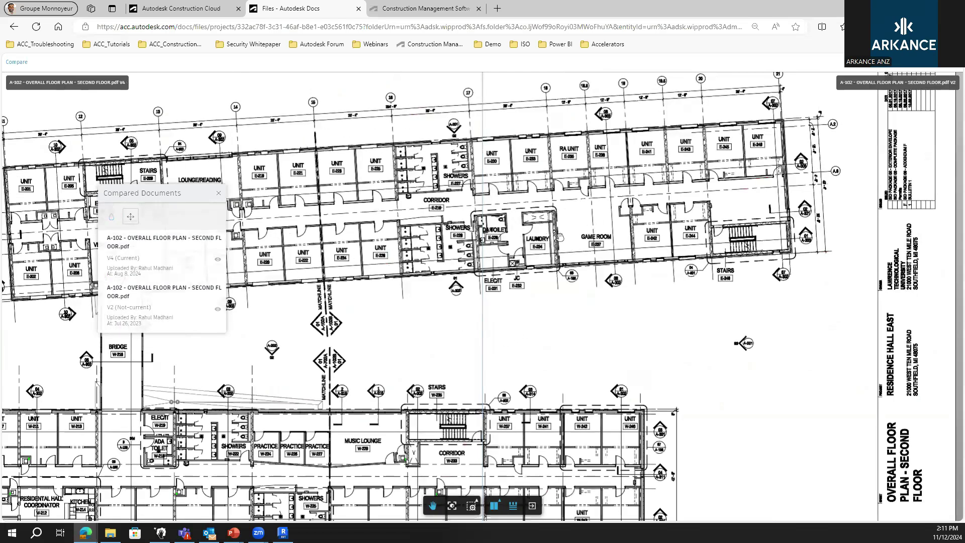
{"action": "left_click_drag", "start_coordinate": [481, 241], "coordinate": [546, 259]}
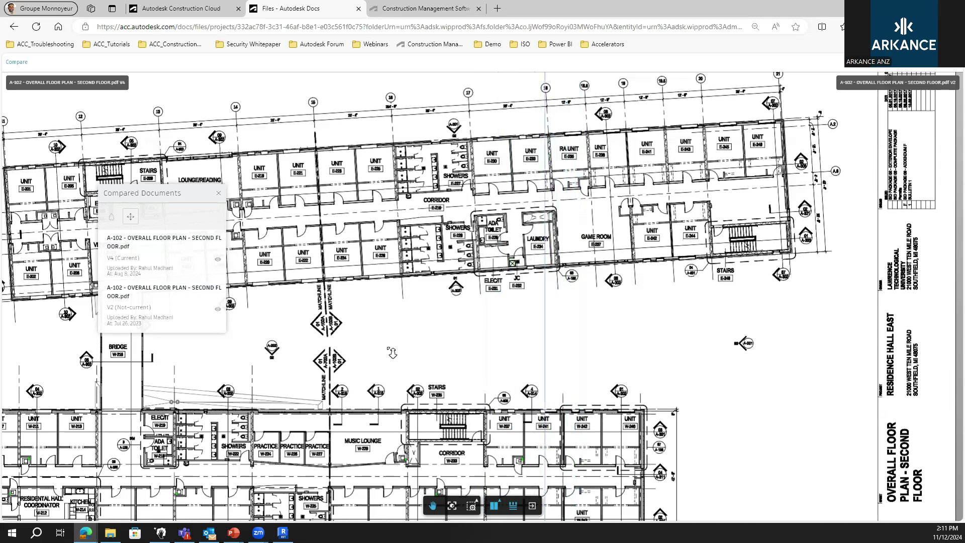
{"action": "scroll", "coordinate": [393, 353], "scroll_direction": "down", "scroll_amount": 1}
{"action": "scroll", "coordinate": [868, 164], "scroll_direction": "down", "scroll_amount": 5}
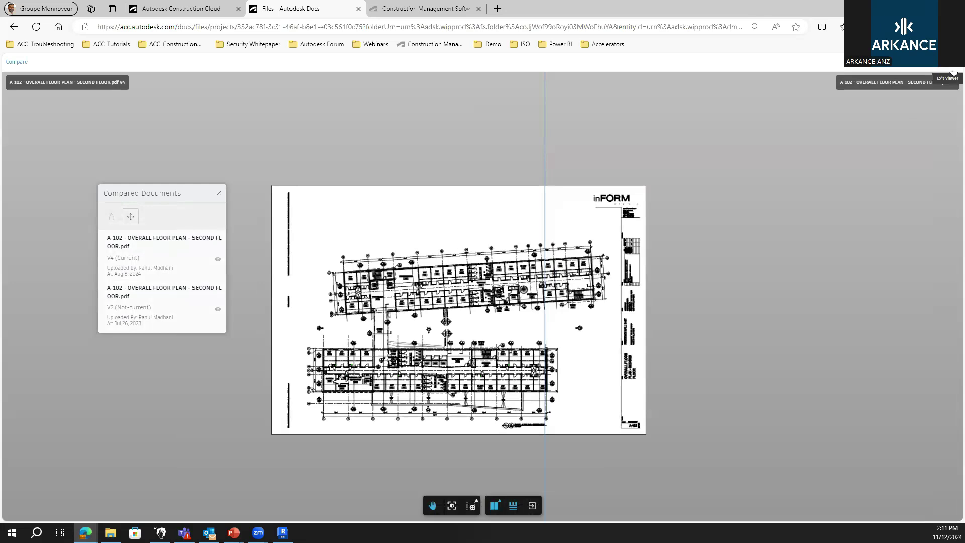
Step: Exit the comparison and open the LTU-AR-IF-EM.rvt model from the 02.1.1.2 REVIT folder
{"action": "left_click", "coordinate": [953, 72]}
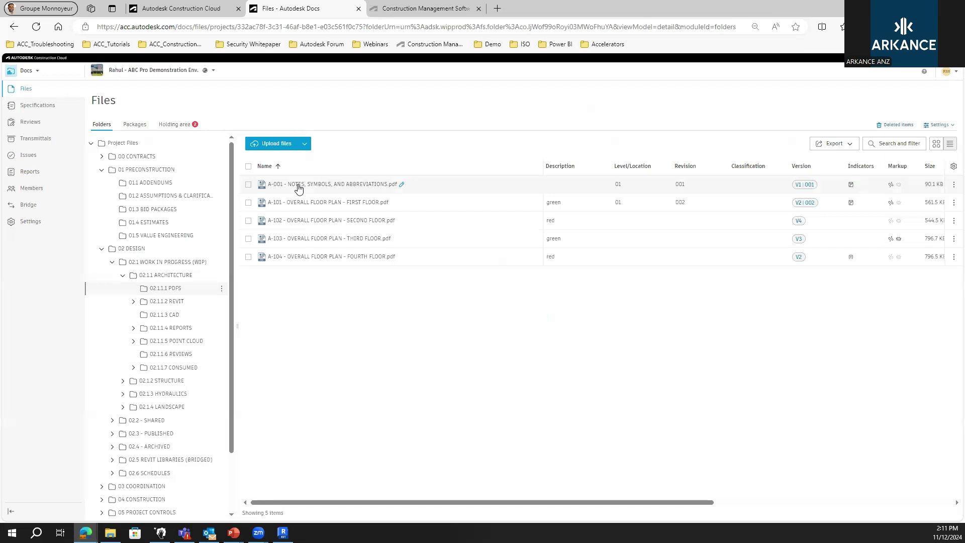
{"action": "left_click", "coordinate": [133, 303]}
{"action": "left_click", "coordinate": [172, 302]}
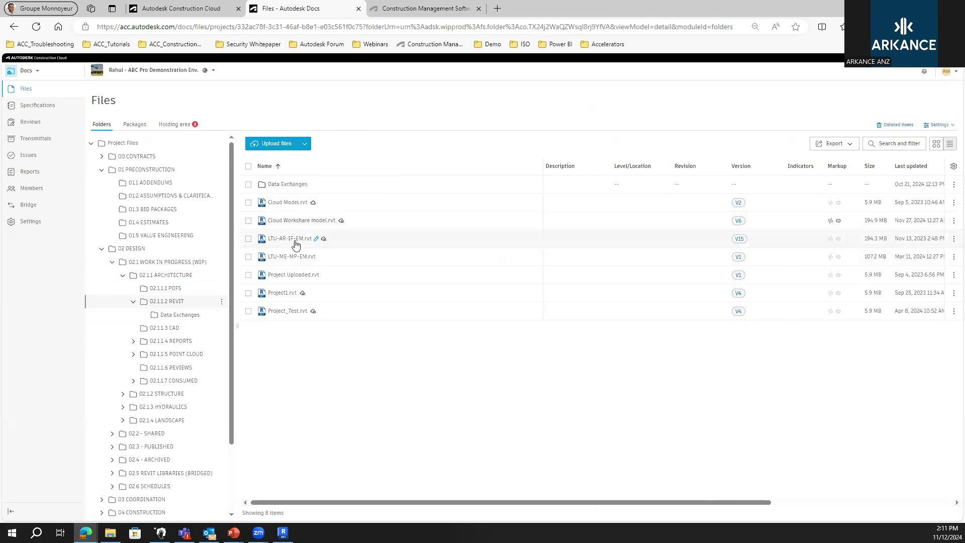
{"action": "left_click", "coordinate": [293, 240]}
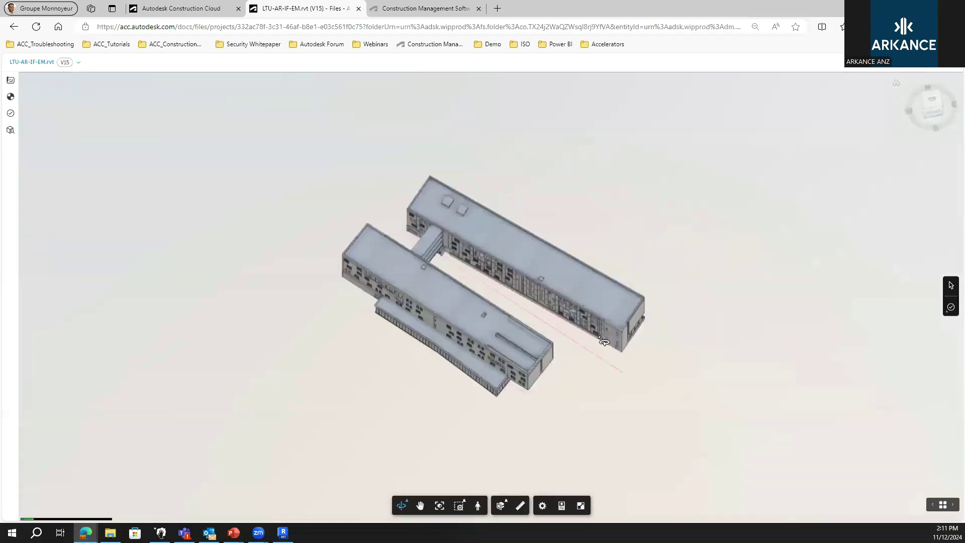
Step: View the building from several angles, measure the roof edge across the front wing's end wall, and clear the measurement
{"action": "left_click_drag", "start_coordinate": [619, 328], "coordinate": [628, 316]}
{"action": "scroll", "coordinate": [510, 382], "scroll_direction": "up", "scroll_amount": 4}
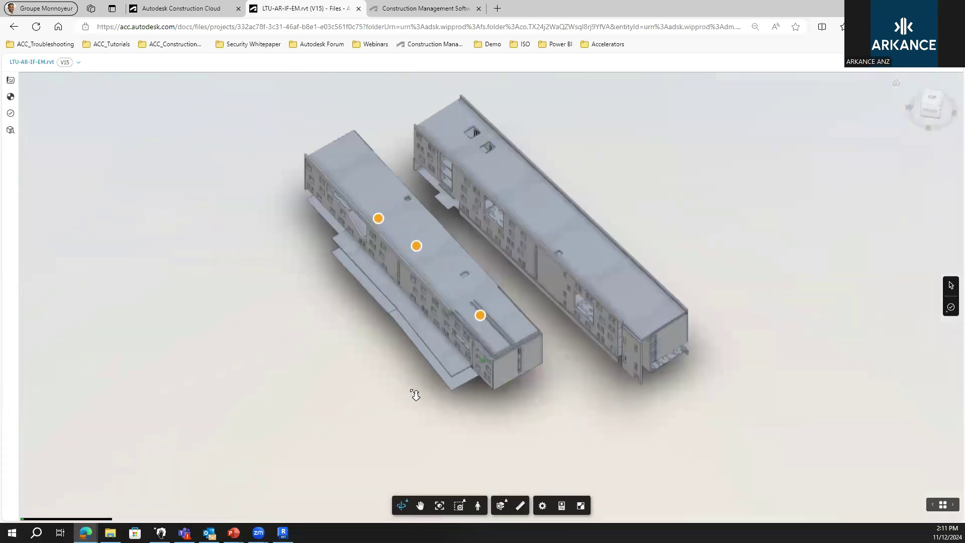
{"action": "left_click_drag", "start_coordinate": [344, 408], "coordinate": [486, 357]}
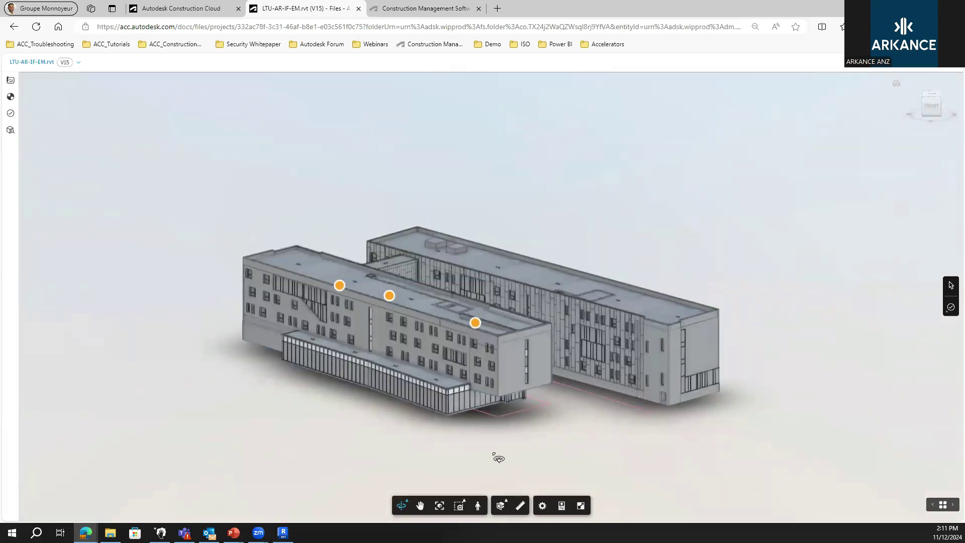
{"action": "scroll", "coordinate": [492, 453], "scroll_direction": "up", "scroll_amount": 2}
{"action": "left_click_drag", "start_coordinate": [551, 463], "coordinate": [186, 166]}
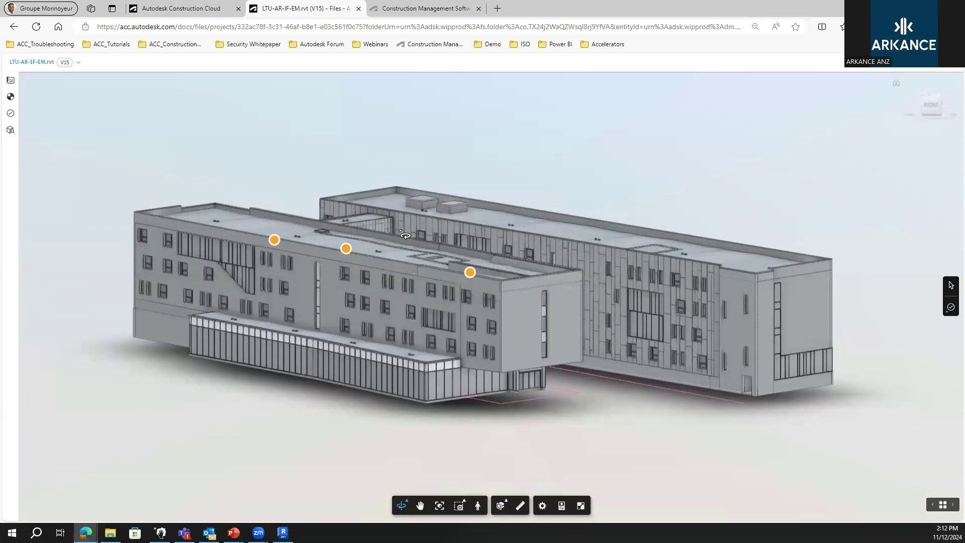
{"action": "left_click_drag", "start_coordinate": [453, 177], "coordinate": [555, 458]}
{"action": "left_click", "coordinate": [520, 506]}
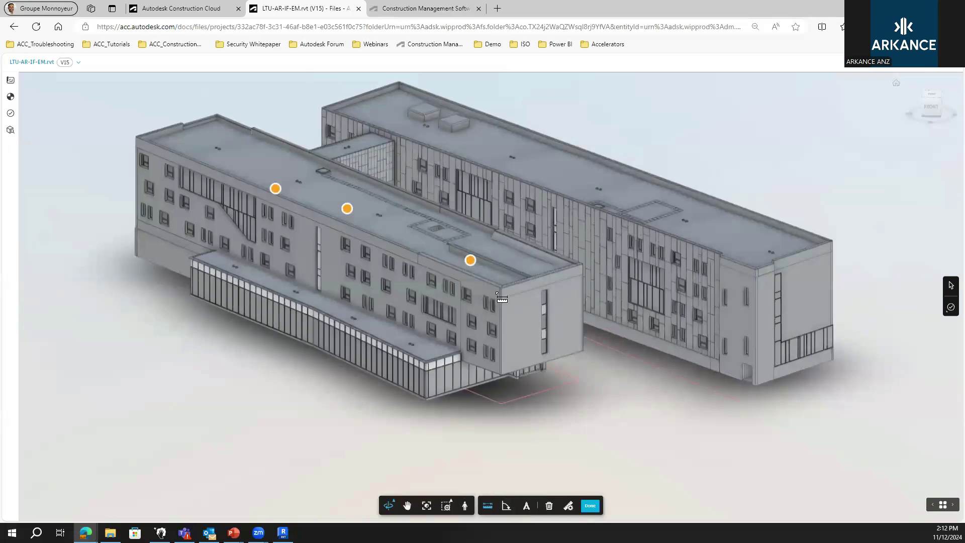
{"action": "left_click", "coordinate": [501, 288]}
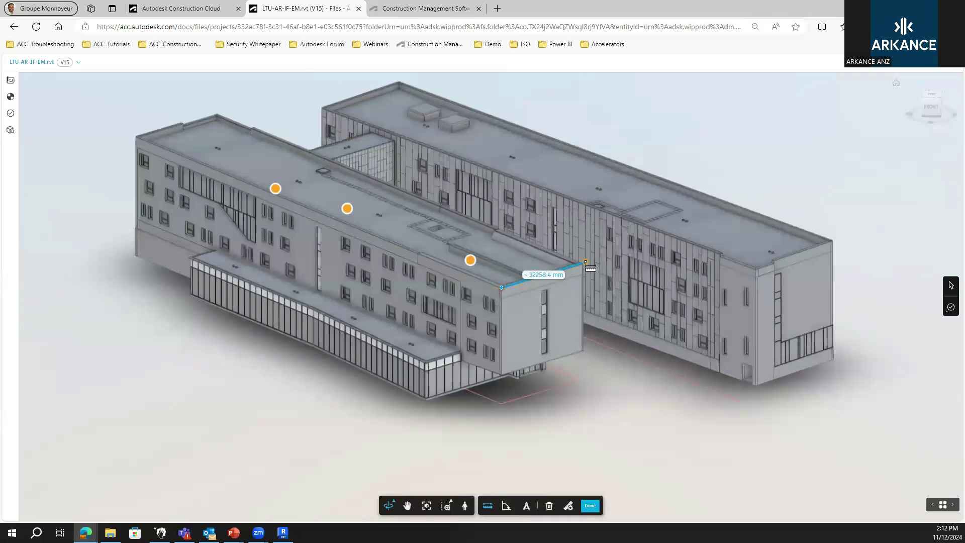
{"action": "left_click", "coordinate": [584, 261]}
{"action": "key", "text": "Escape"}
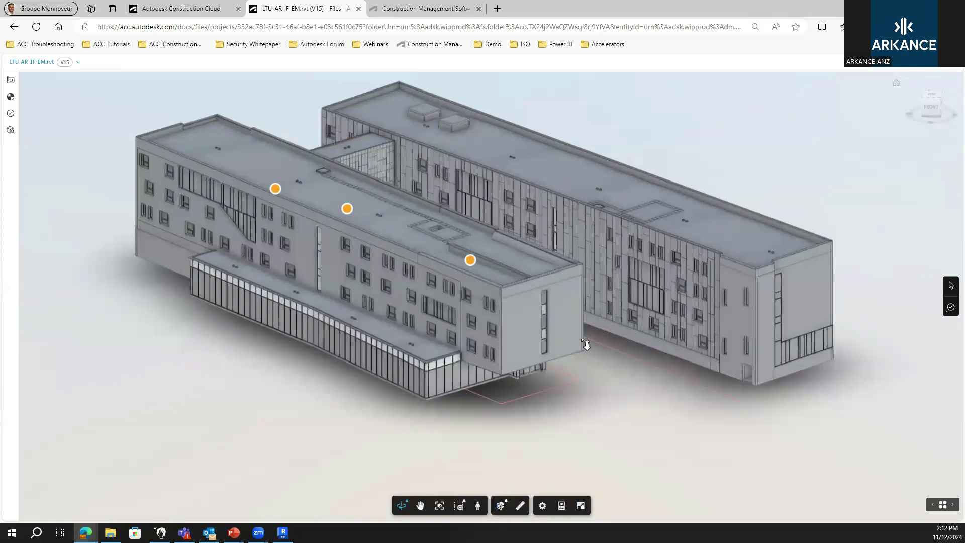
Step: Section the building with a horizontal Z plane and lower it through the storeys to expose the rooms
{"action": "scroll", "coordinate": [583, 341], "scroll_direction": "down", "scroll_amount": 3}
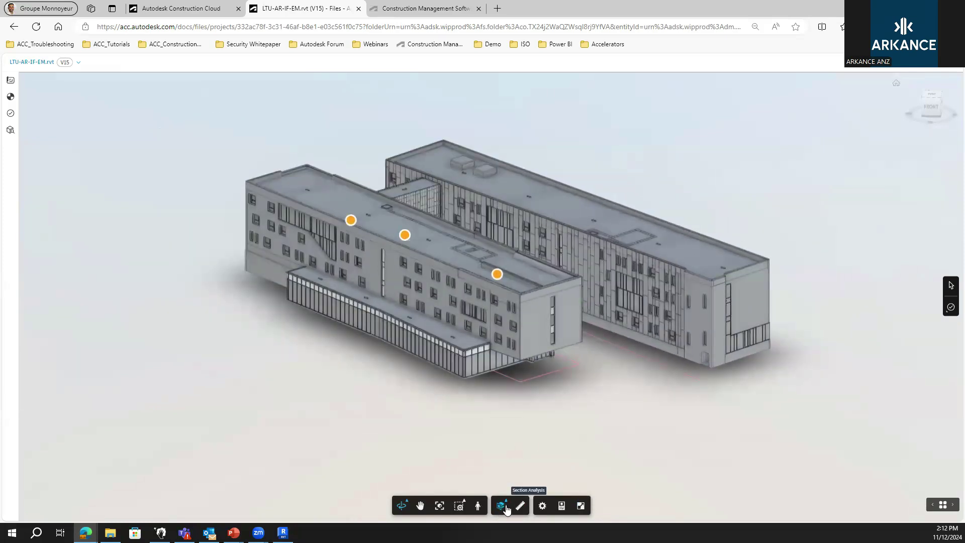
{"action": "left_click", "coordinate": [506, 509]}
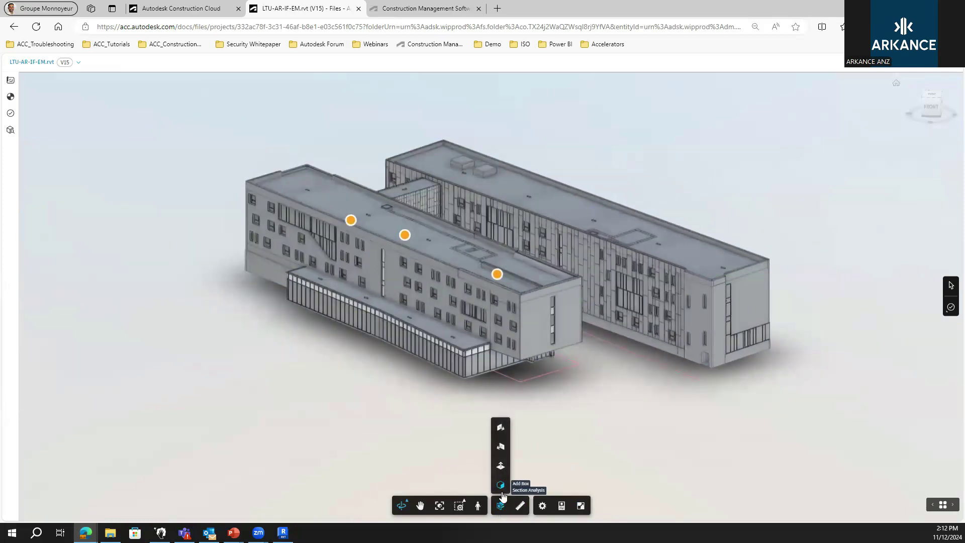
{"action": "left_click", "coordinate": [501, 465]}
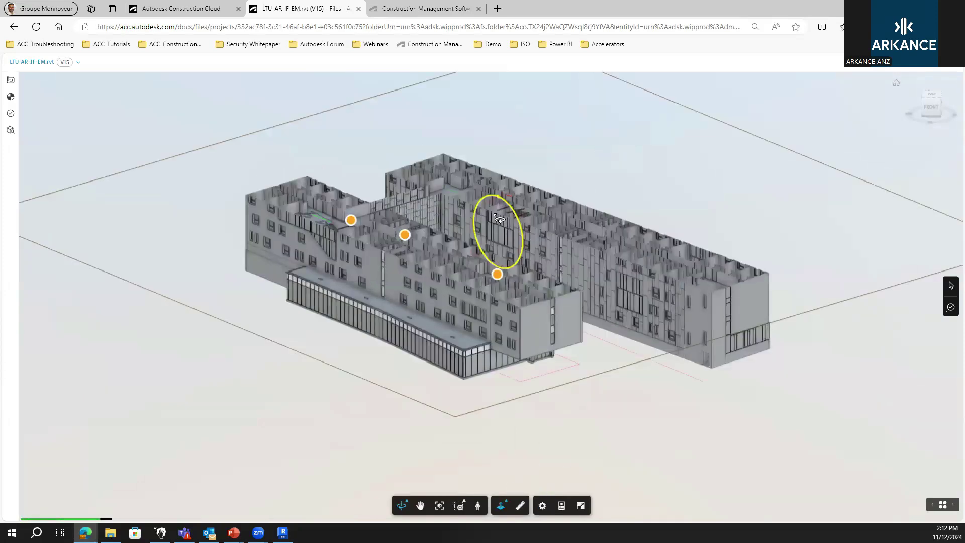
{"action": "left_click_drag", "start_coordinate": [502, 208], "coordinate": [500, 221]}
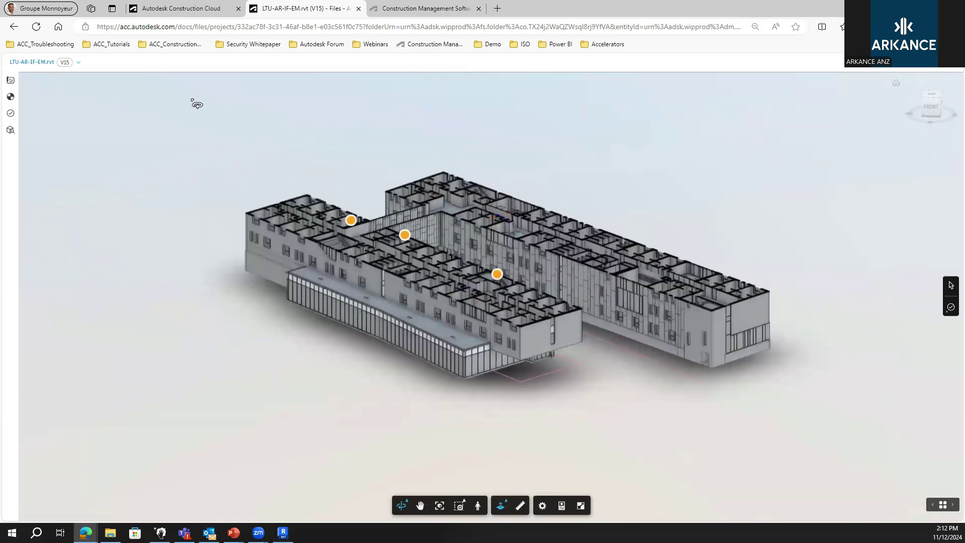
{"action": "left_click_drag", "start_coordinate": [449, 181], "coordinate": [769, 125]}
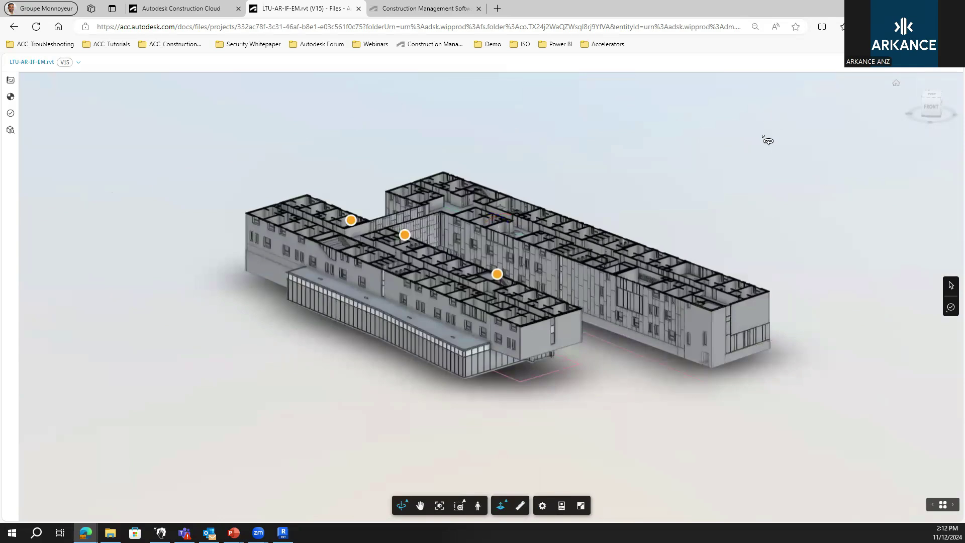
Step: Replace the horizontal section with a vertical Y plane, move it into the front wing, and remove the section
{"action": "left_click", "coordinate": [507, 503]}
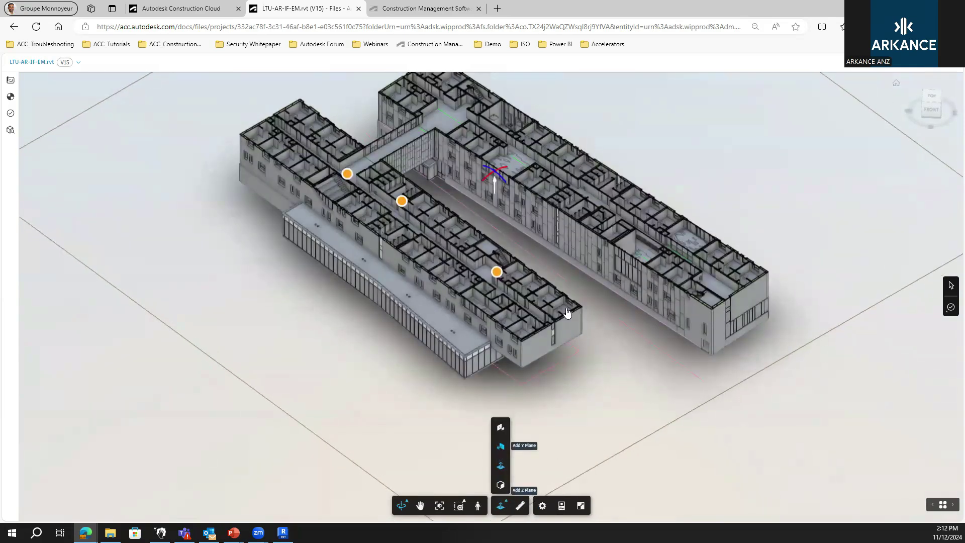
{"action": "left_click", "coordinate": [500, 447]}
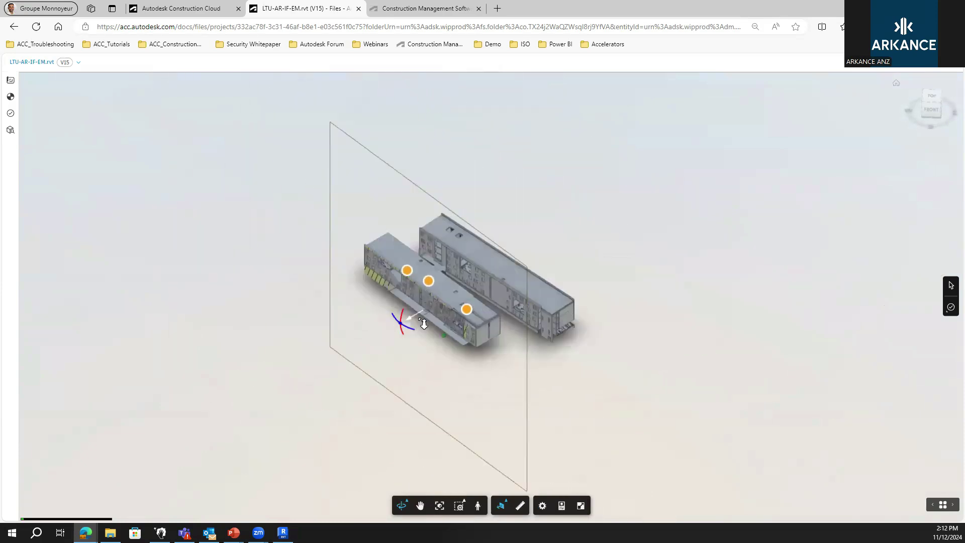
{"action": "left_click_drag", "start_coordinate": [420, 319], "coordinate": [433, 311]}
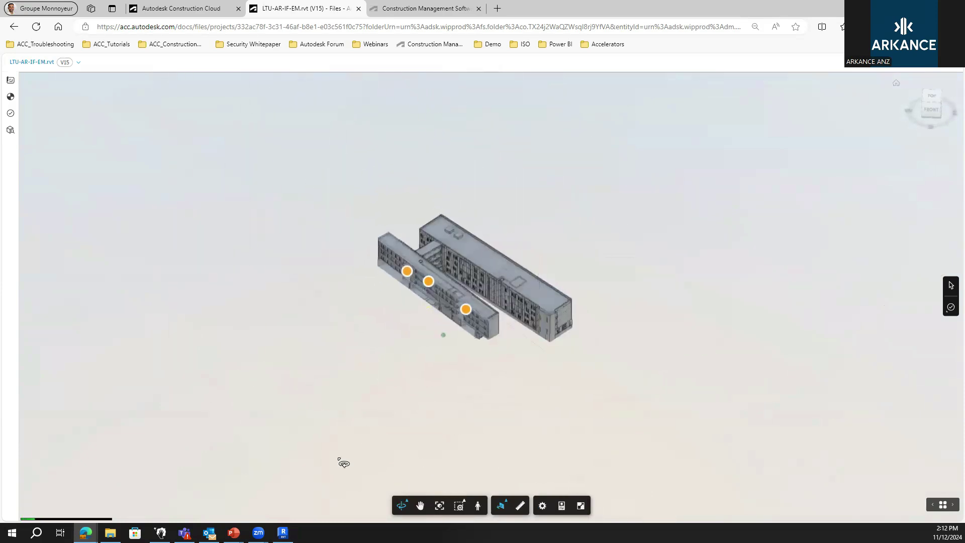
{"action": "scroll", "coordinate": [369, 420], "scroll_direction": "up", "scroll_amount": 10}
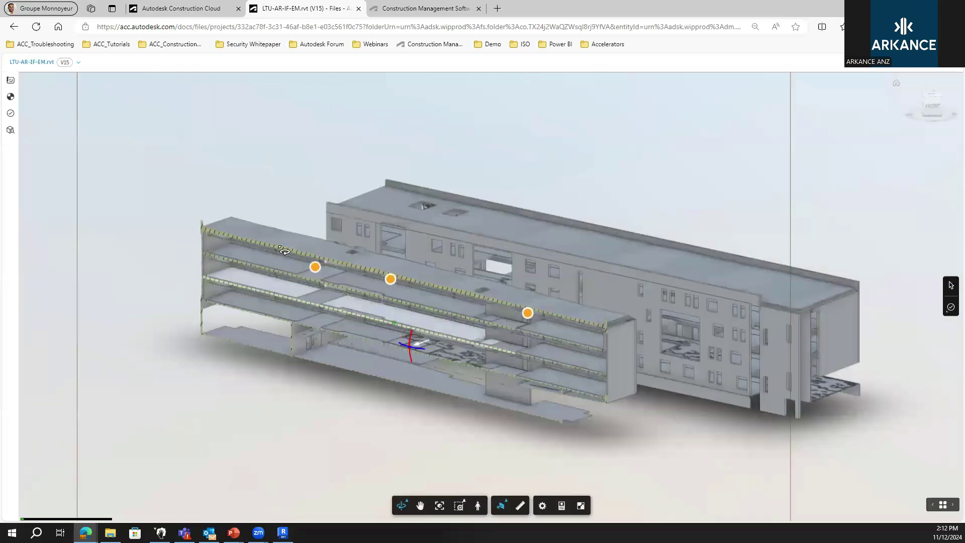
{"action": "left_click", "coordinate": [501, 506]}
{"action": "scroll", "coordinate": [556, 489], "scroll_direction": "down", "scroll_amount": 2}
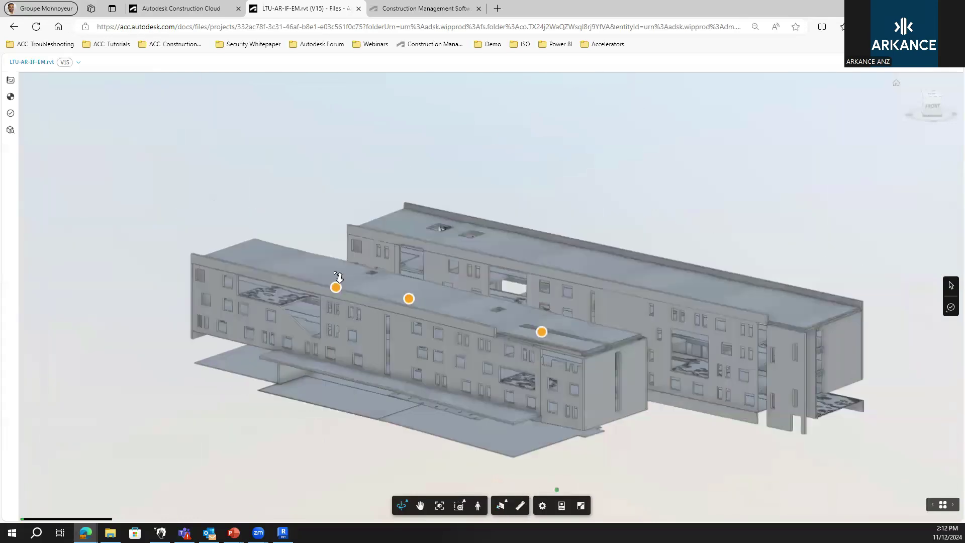
Step: List the model's levels and isolate the 03 THIRD - FINISH FLOOR level
{"action": "left_click", "coordinate": [7, 99]}
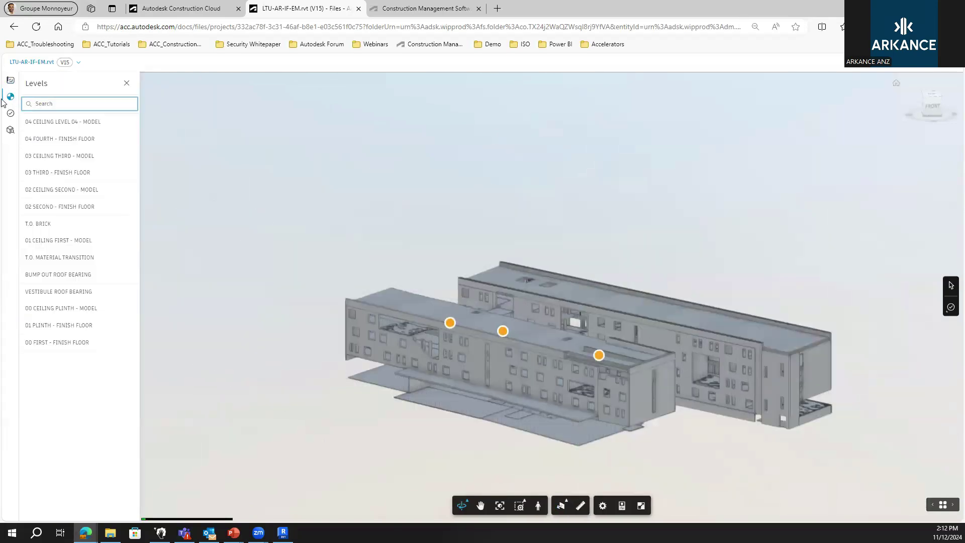
{"action": "left_click", "coordinate": [63, 172]}
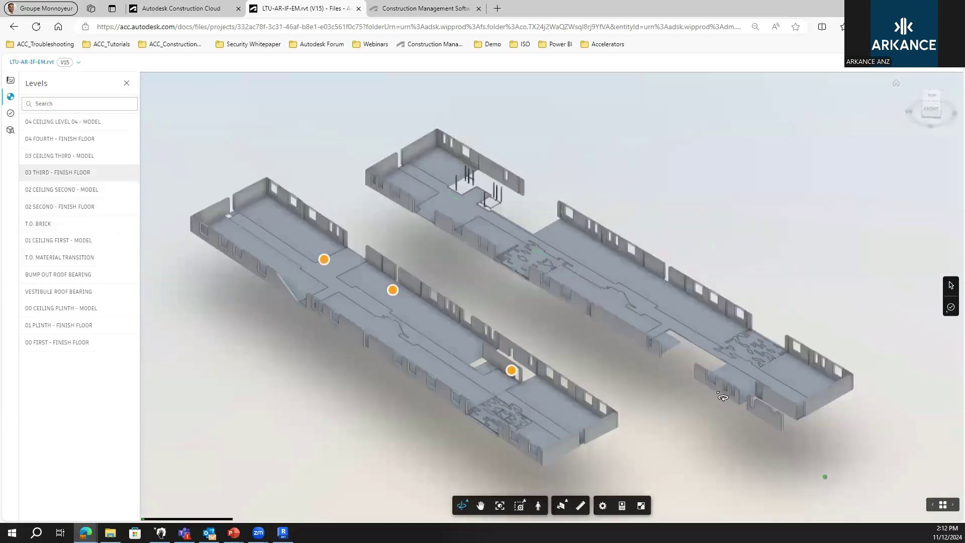
Step: Clear the 03 THIRD - FINISH FLOOR isolation and view the complete building
{"action": "left_click", "coordinate": [60, 174]}
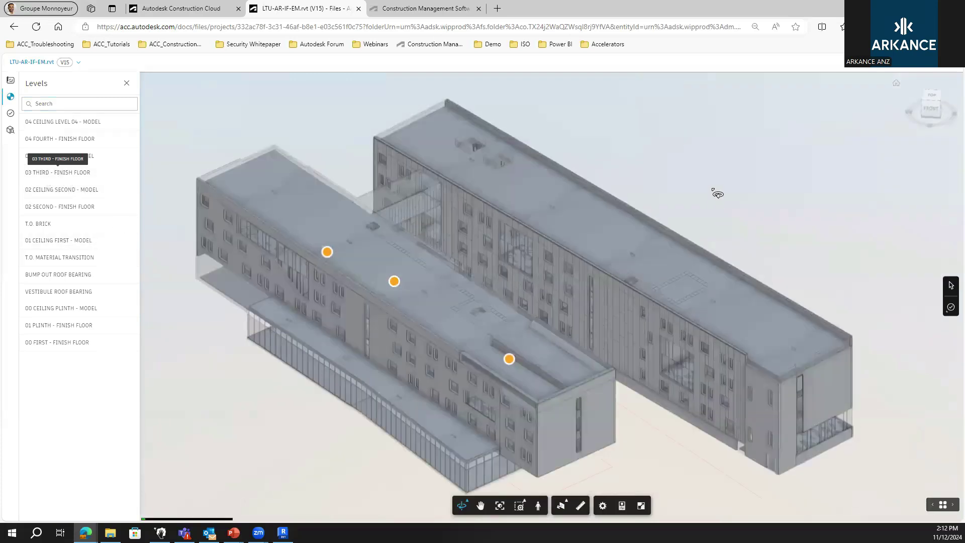
{"action": "left_click_drag", "start_coordinate": [706, 277], "coordinate": [697, 223]}
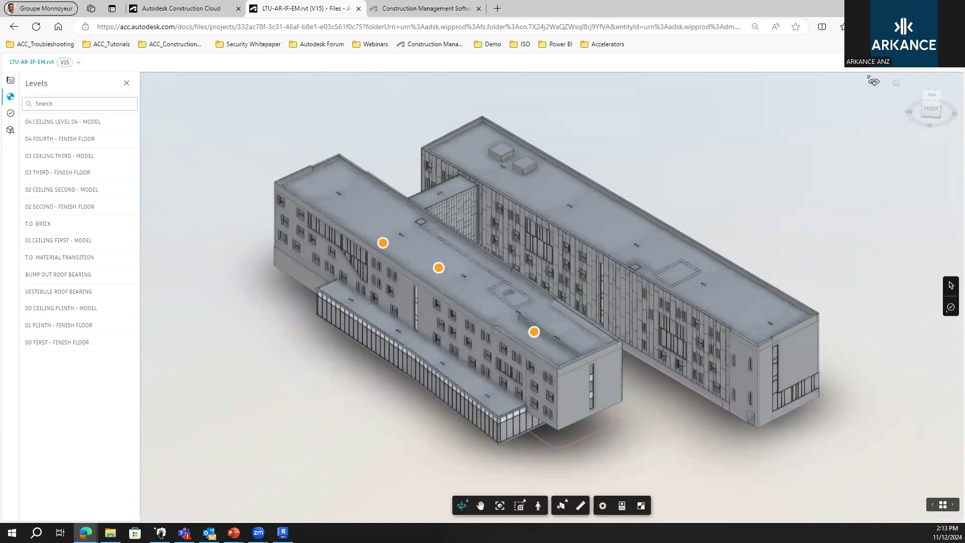
Step: Compare V15 of LTU-AR-IF-EM.rvt with V13 of the same model, using the ACC_AR view for both documents
{"action": "left_click", "coordinate": [932, 74]}
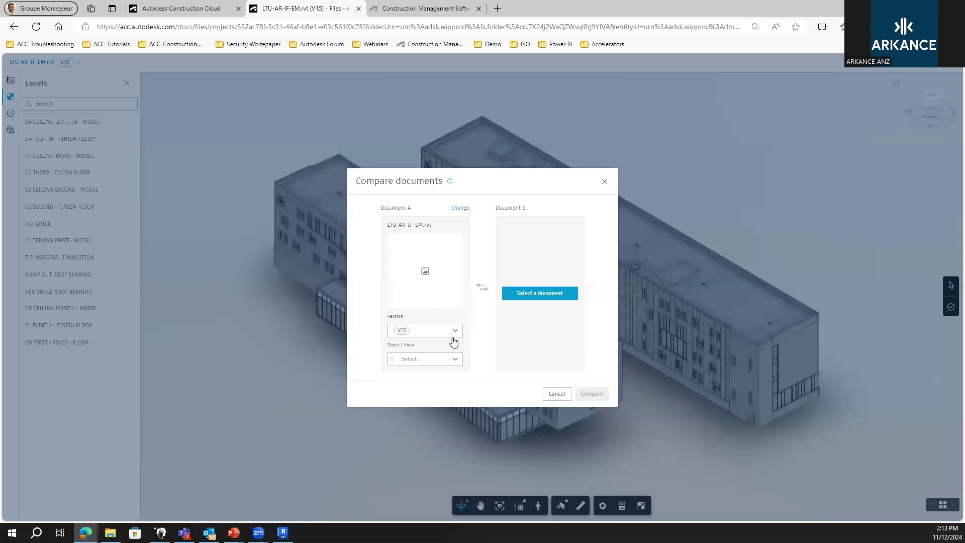
{"action": "left_click", "coordinate": [571, 331]}
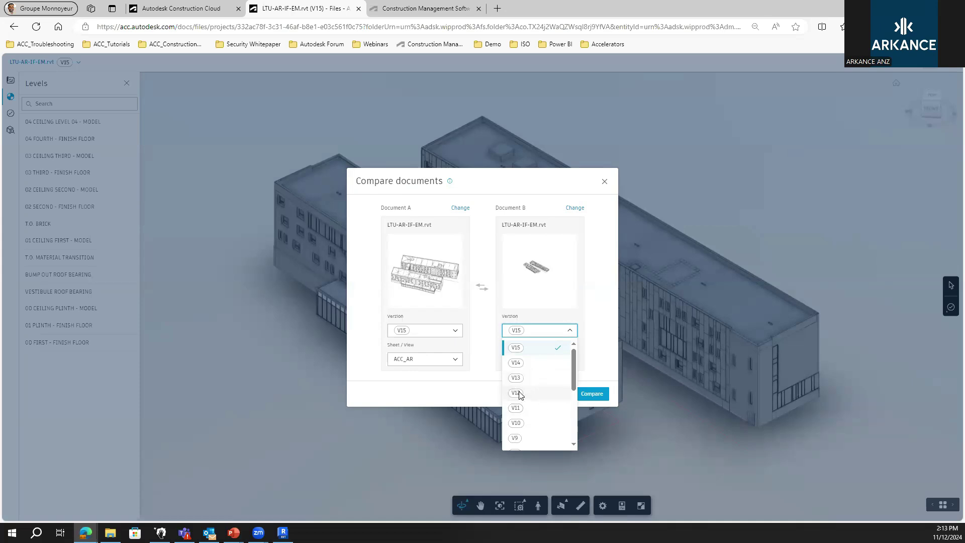
{"action": "left_click", "coordinate": [538, 408]}
{"action": "left_click", "coordinate": [563, 365]}
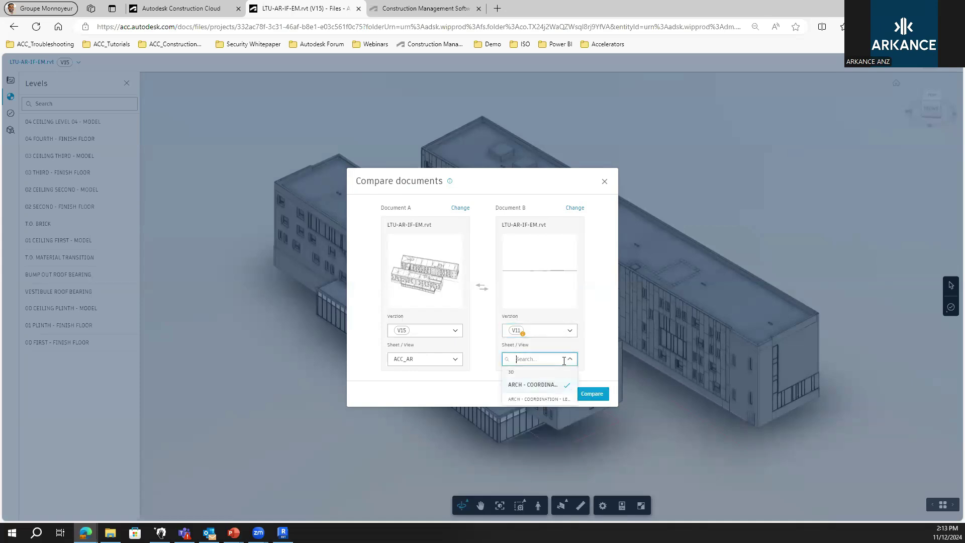
{"action": "left_click", "coordinate": [567, 334]}
{"action": "scroll", "coordinate": [527, 420], "scroll_direction": "down", "scroll_amount": 2}
{"action": "scroll", "coordinate": [529, 405], "scroll_direction": "up", "scroll_amount": 3}
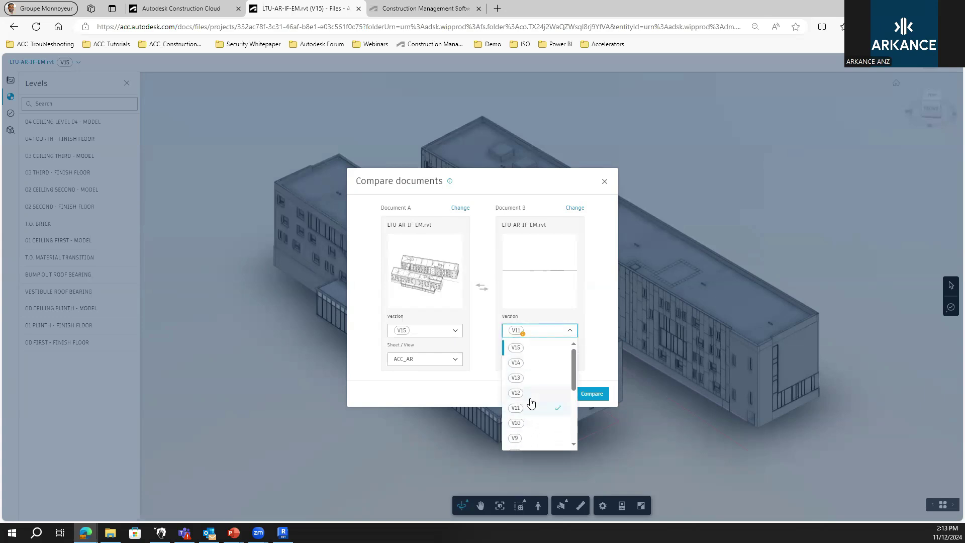
{"action": "left_click", "coordinate": [531, 358]}
{"action": "left_click", "coordinate": [557, 360]}
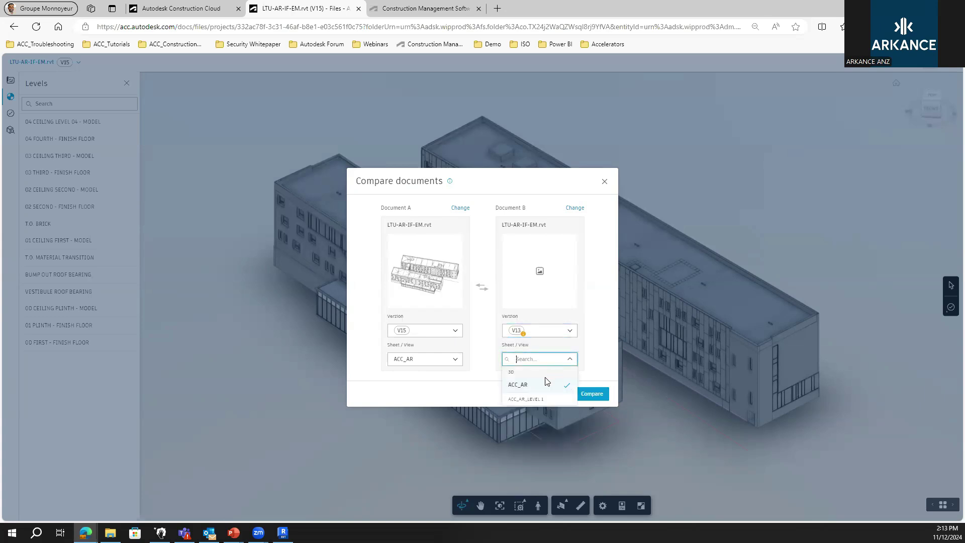
{"action": "left_click", "coordinate": [540, 382]}
{"action": "left_click", "coordinate": [599, 396]}
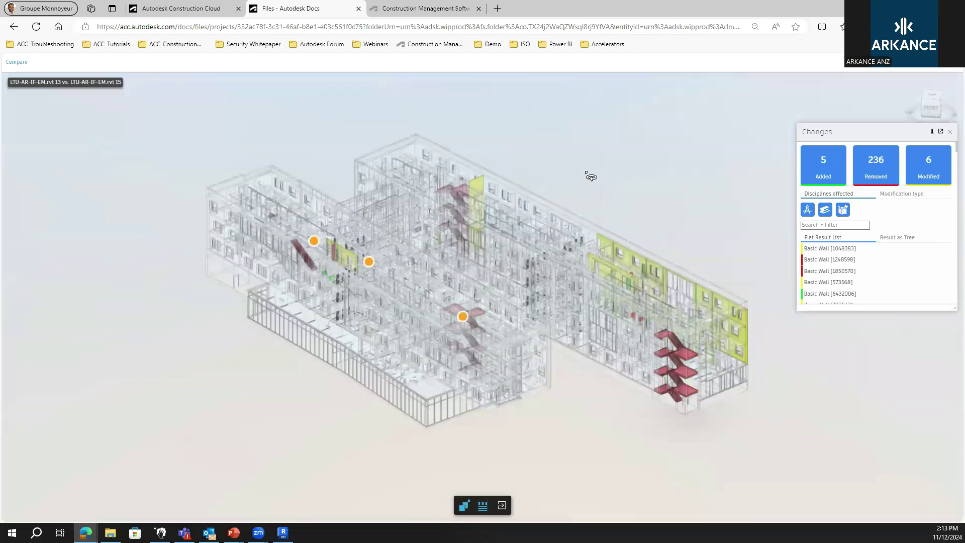
Step: Examine the highlighted changes and inspect modified Basic Wall [707055] on the rear wing, alternating between model versions 13 and 15
{"action": "left_click_drag", "start_coordinate": [832, 322], "coordinate": [476, 184]}
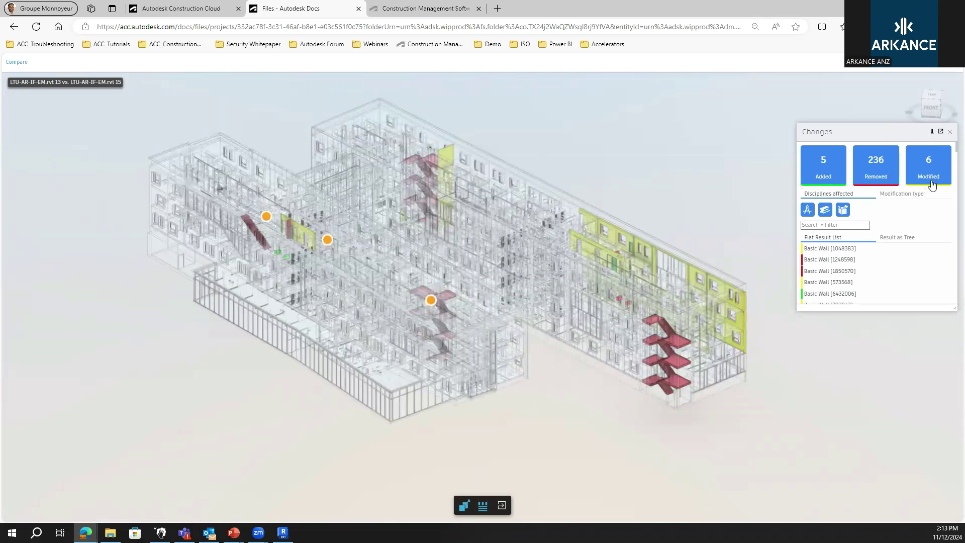
{"action": "mouse_move", "coordinate": [664, 421]}
{"action": "left_mouse_down"}
{"action": "mouse_move", "coordinate": [426, 383]}
{"action": "mouse_move", "coordinate": [442, 397]}
{"action": "mouse_move", "coordinate": [528, 416]}
{"action": "mouse_move", "coordinate": [649, 425]}
{"action": "left_mouse_up"}
{"action": "scroll", "coordinate": [649, 425], "scroll_direction": "up", "scroll_amount": 10}
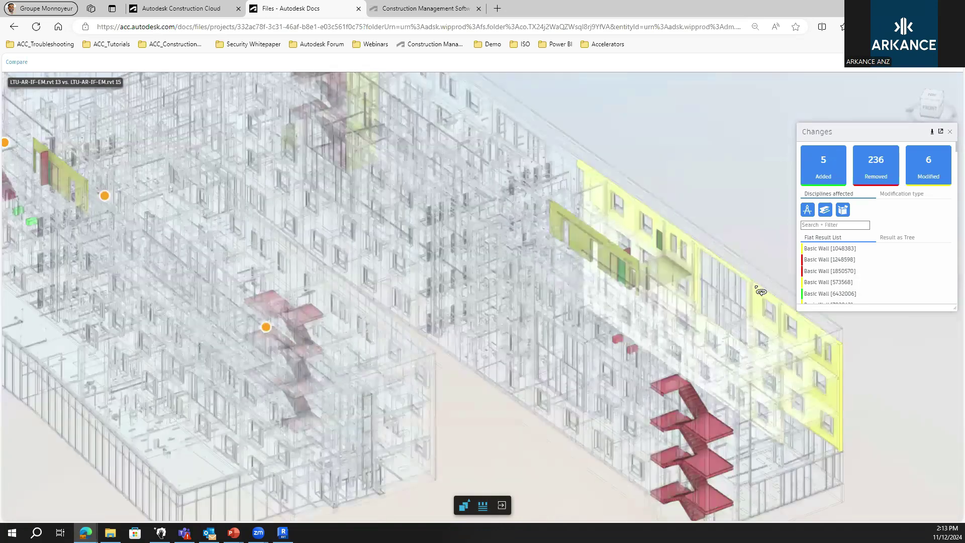
{"action": "left_click", "coordinate": [757, 290]}
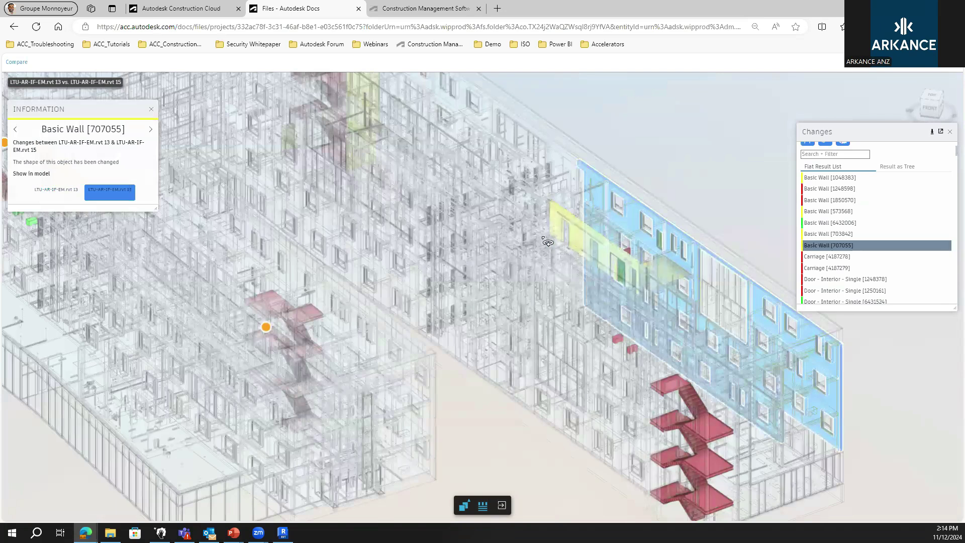
{"action": "left_click", "coordinate": [61, 193]}
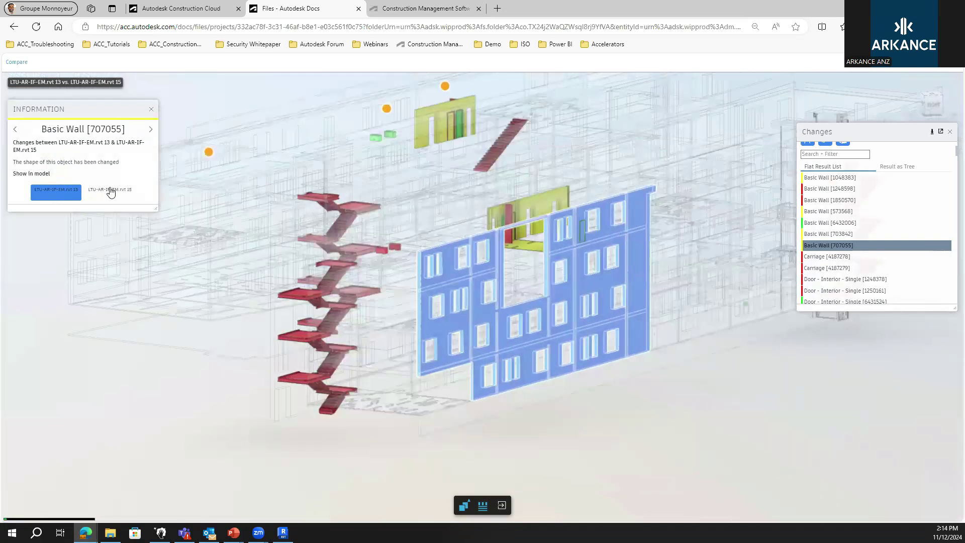
{"action": "left_click", "coordinate": [110, 193]}
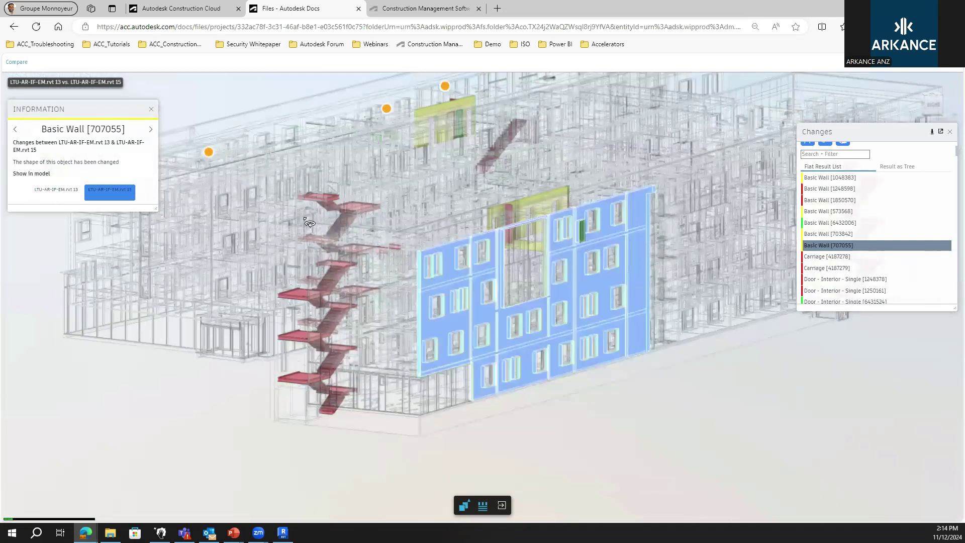
{"action": "left_click", "coordinate": [49, 196]}
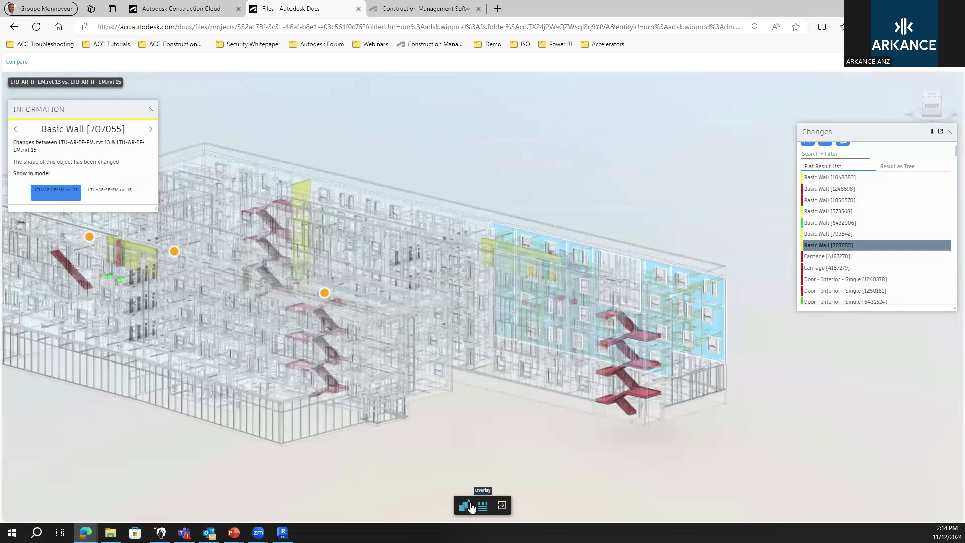
Step: Examine the changed rear wing in versions 13 and 15 side by side, and close the comparison
{"action": "left_click", "coordinate": [467, 506]}
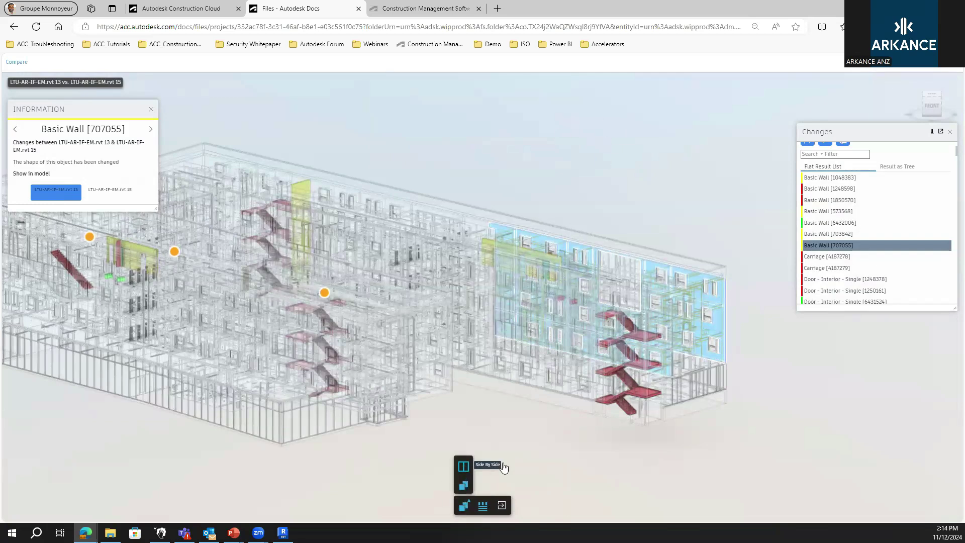
{"action": "left_click", "coordinate": [463, 466]}
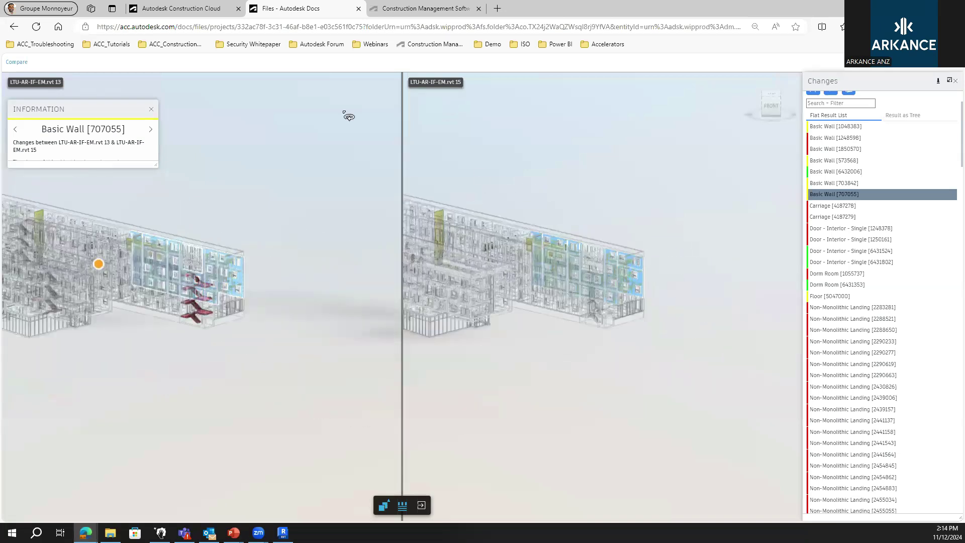
{"action": "left_click", "coordinate": [151, 110]}
{"action": "left_click_drag", "start_coordinate": [285, 311], "coordinate": [249, 300]}
{"action": "left_click_drag", "start_coordinate": [477, 387], "coordinate": [112, 323]}
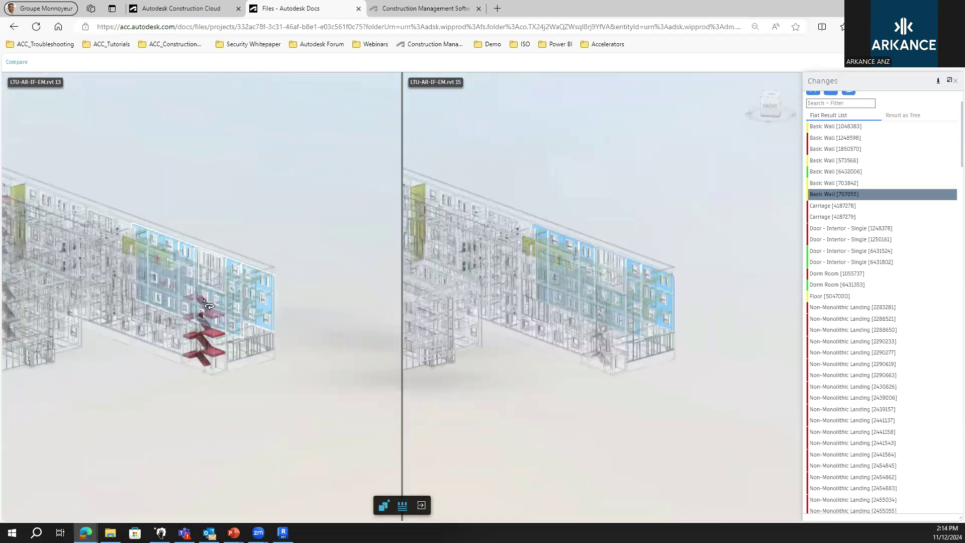
{"action": "left_click_drag", "start_coordinate": [747, 297], "coordinate": [501, 269]}
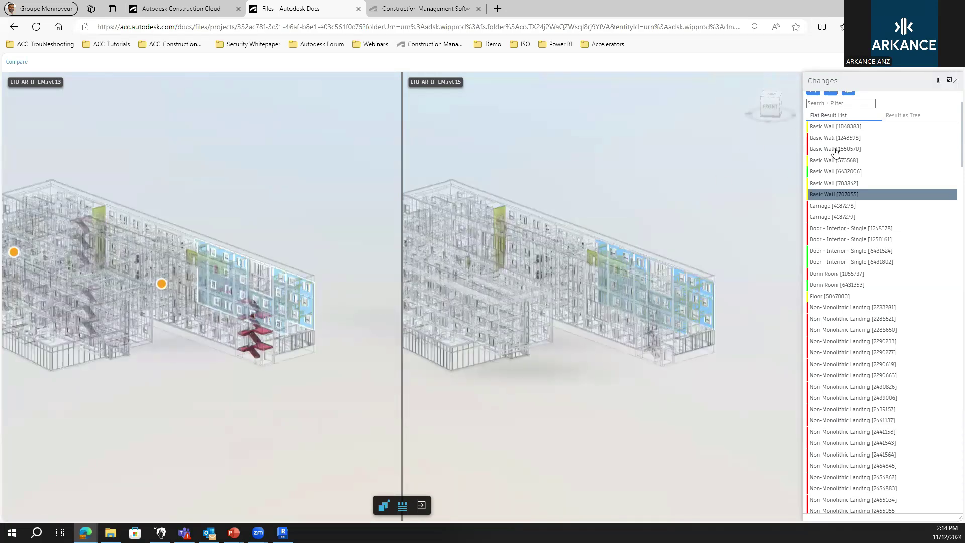
{"action": "scroll", "coordinate": [892, 242], "scroll_direction": "up", "scroll_amount": 2}
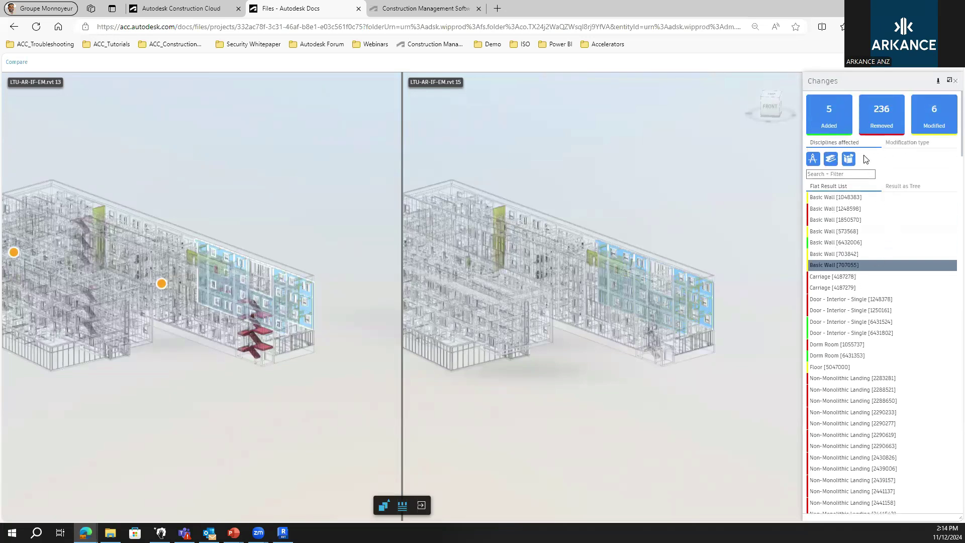
{"action": "left_click", "coordinate": [954, 81]}
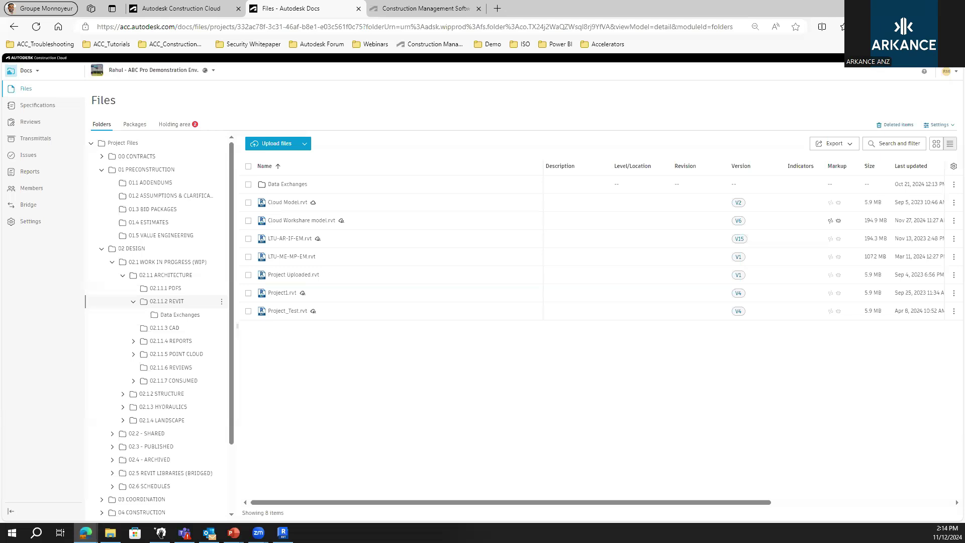
Step: Open BIM execution Plan.docx from the 00 CONTRACTS folder in the online editor and return to the project files
{"action": "left_click", "coordinate": [112, 262]}
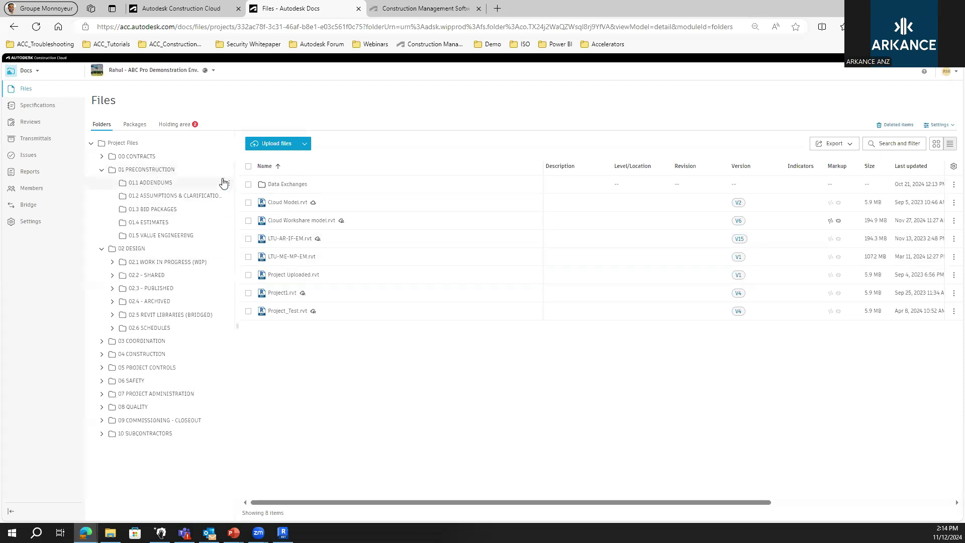
{"action": "left_click", "coordinate": [137, 157]}
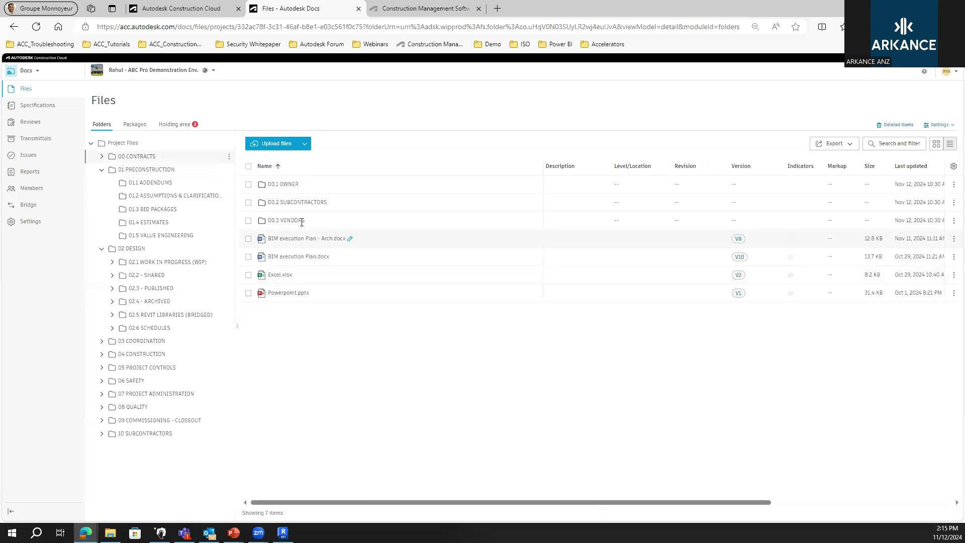
{"action": "left_click", "coordinate": [290, 257]}
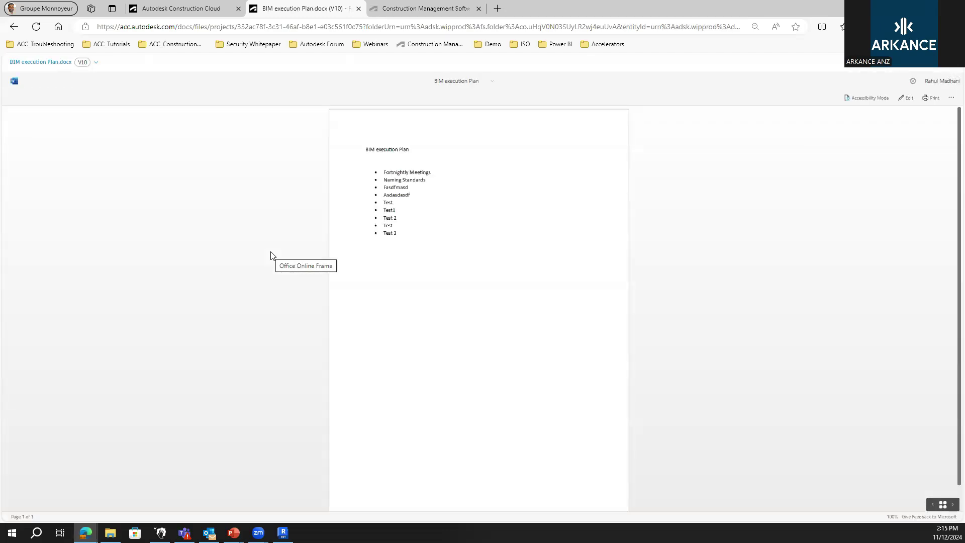
{"action": "left_click", "coordinate": [907, 98]}
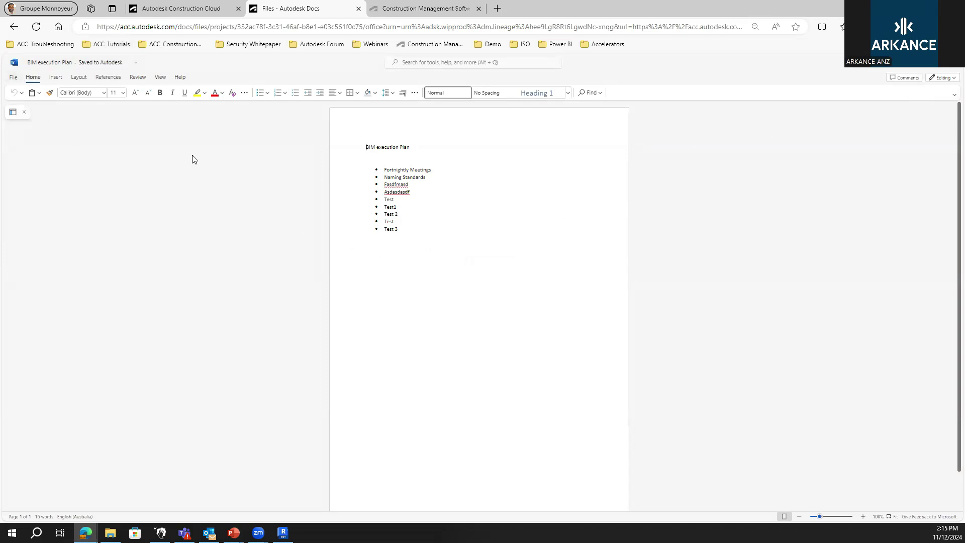
{"action": "left_click", "coordinate": [51, 65]}
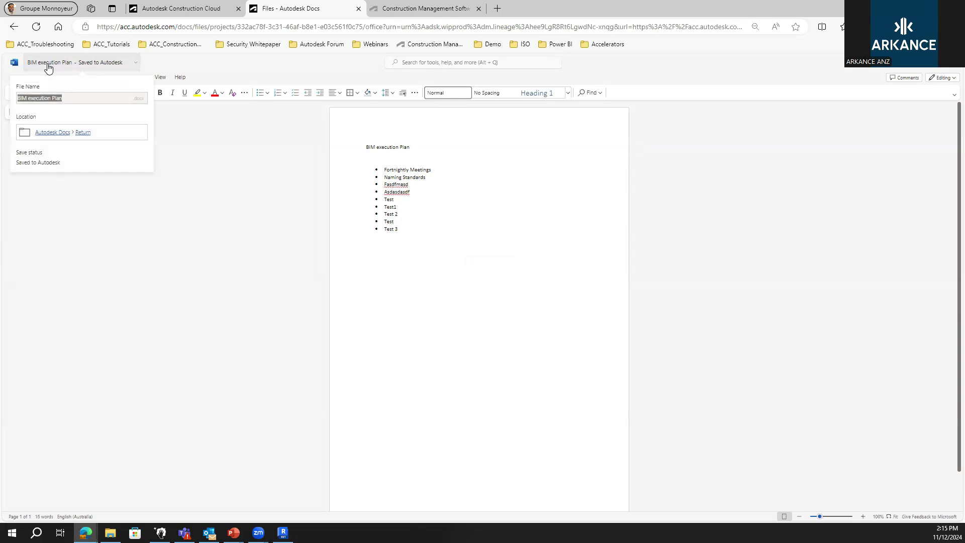
{"action": "left_click", "coordinate": [61, 137]}
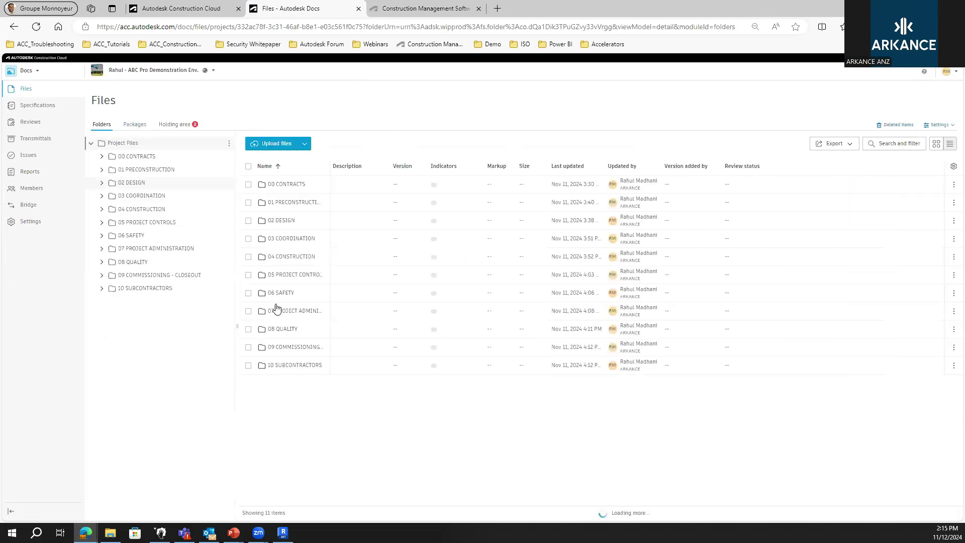
Step: Open Powerpoint.pptx from the 00 CONTRACTS folder in the browser editor and go back to the folder
{"action": "left_click", "coordinate": [149, 161]}
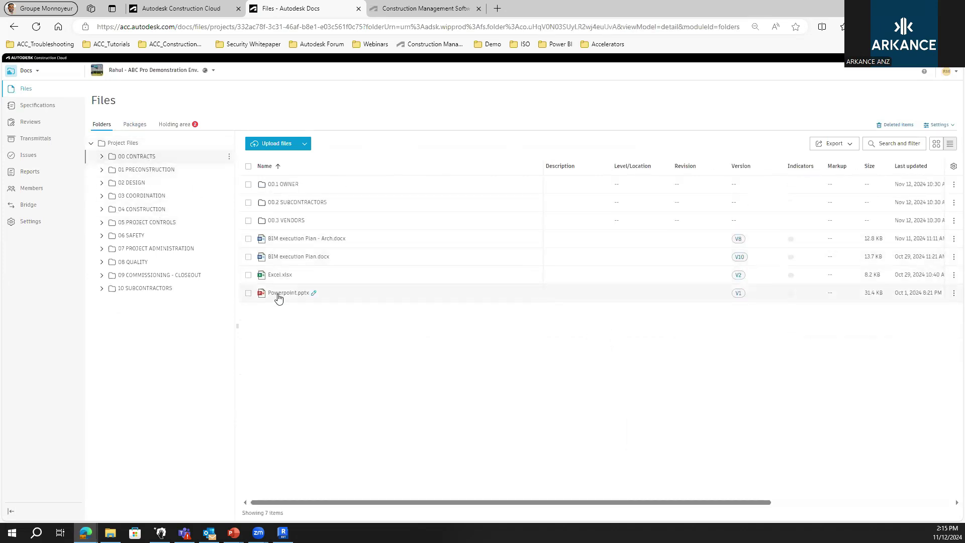
{"action": "left_click", "coordinate": [277, 297]}
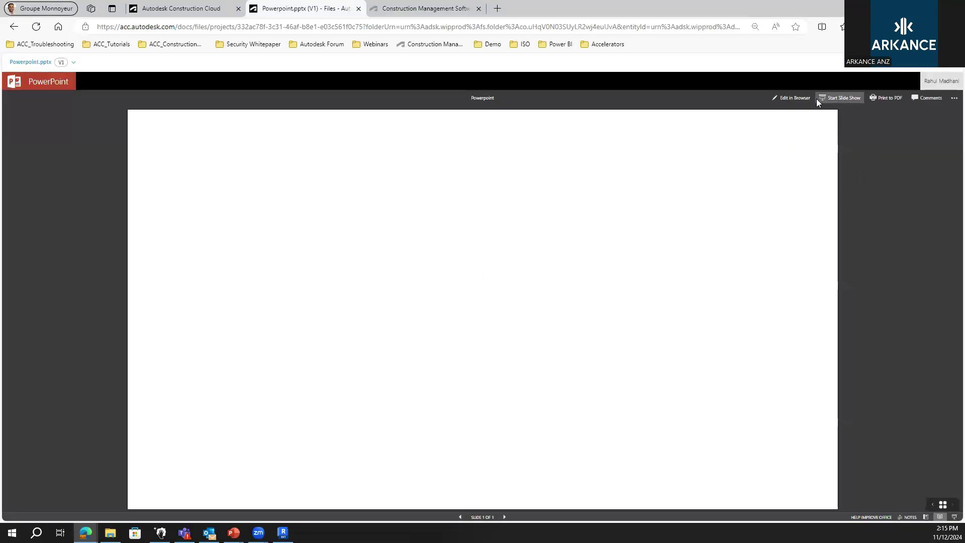
{"action": "left_click", "coordinate": [797, 98]}
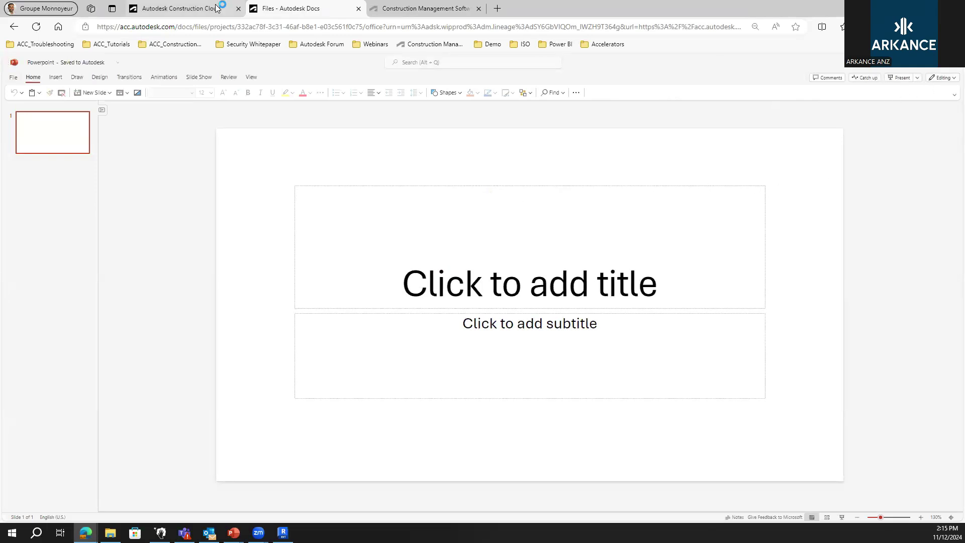
{"action": "left_click", "coordinate": [183, 9]}
{"action": "left_click", "coordinate": [327, 8]}
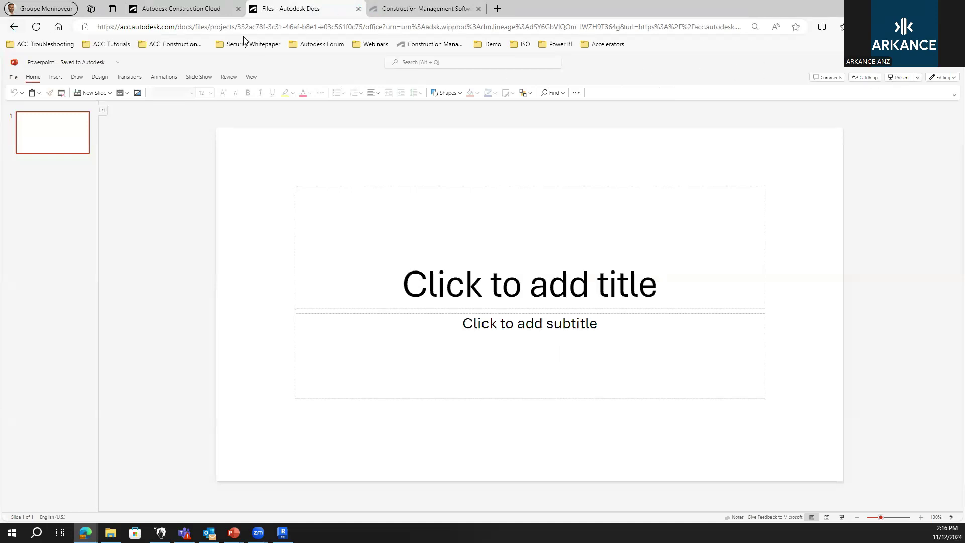
{"action": "left_click", "coordinate": [14, 27]}
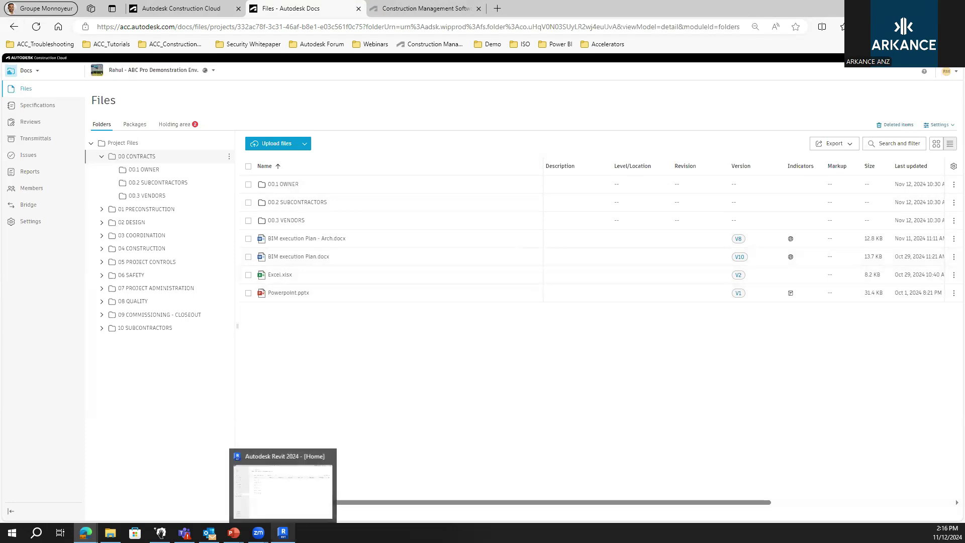
Step: Switch to Revit, open the Snowdon Towers demo project's 01.2 - Architectural folder in Autodesk Docs, and select the ST-ZZ-ZZ-M3-ARC-241028 model
{"action": "left_click", "coordinate": [282, 532]}
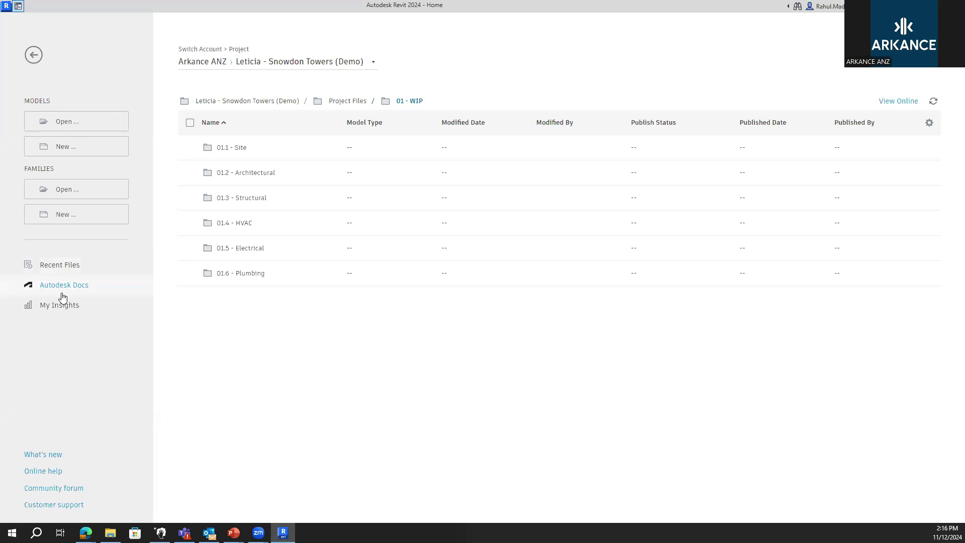
{"action": "left_click", "coordinate": [215, 67]}
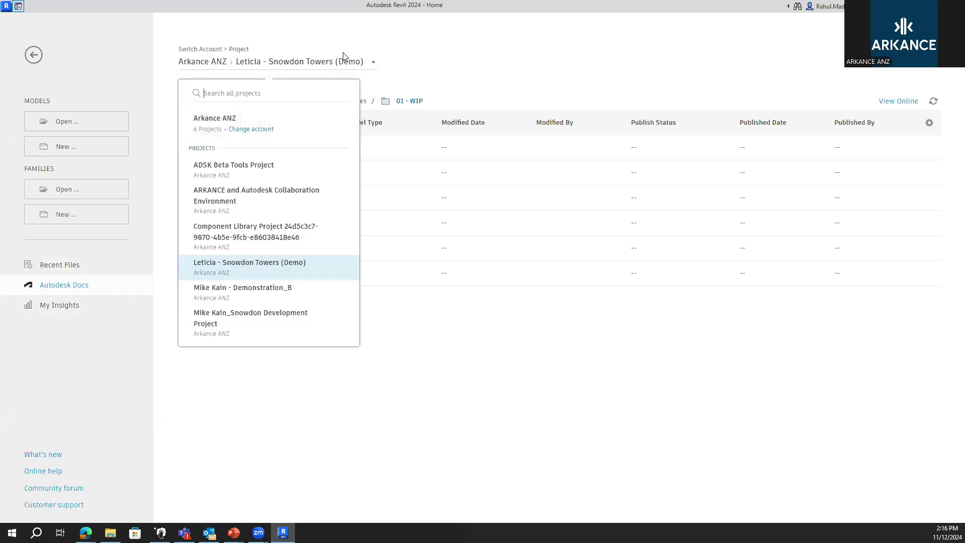
{"action": "left_click", "coordinate": [480, 48]}
{"action": "left_click", "coordinate": [244, 172]}
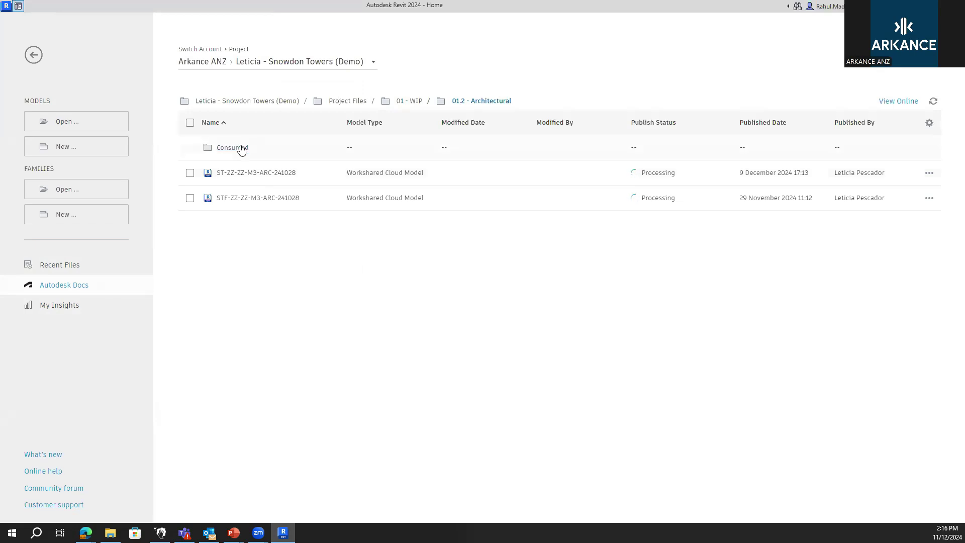
{"action": "left_click", "coordinate": [190, 173]}
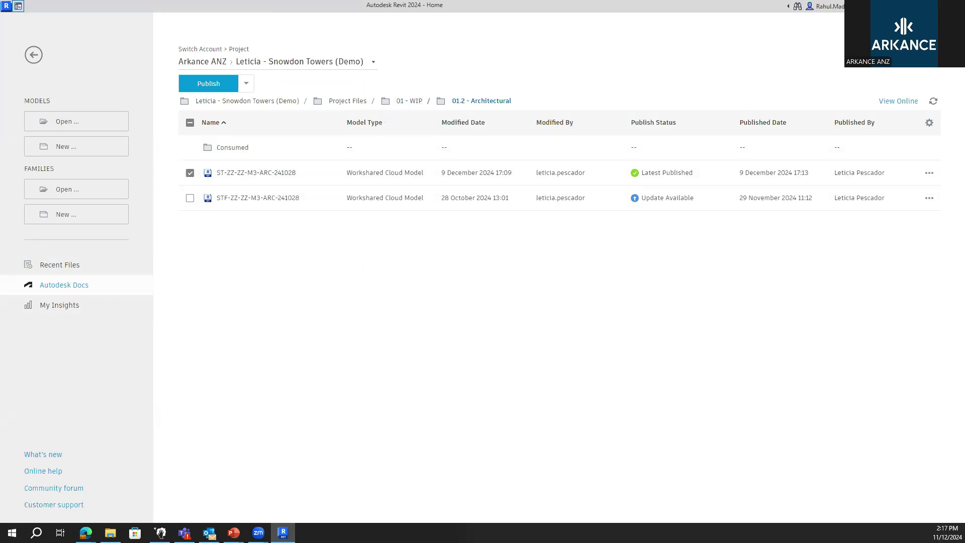
Step: Switch to File Explorer and open the Project Files folder of the ABC Pro Demonstration Env project under Autodesk Docs
{"action": "key", "text": "alt+Tab"}
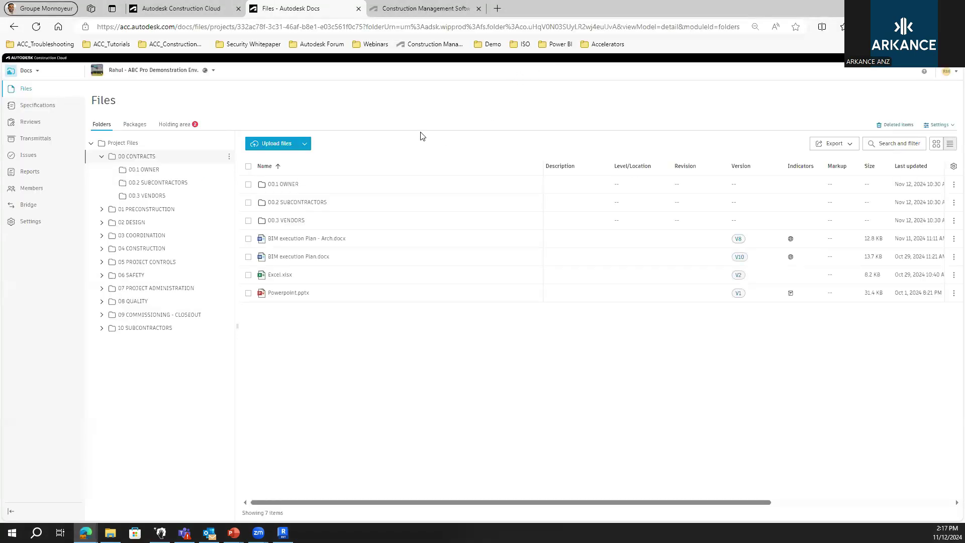
{"action": "left_click", "coordinate": [110, 532]}
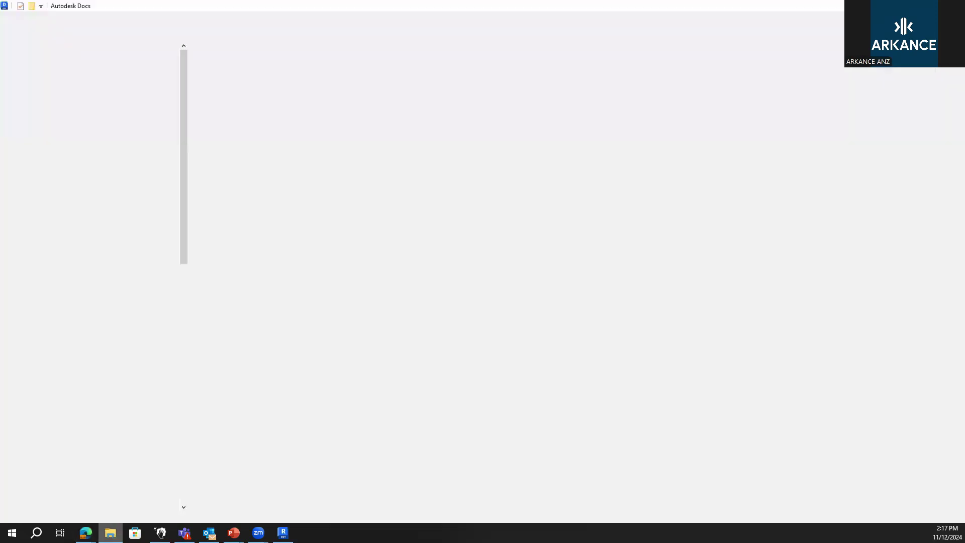
{"action": "key", "text": "alt+Tab"}
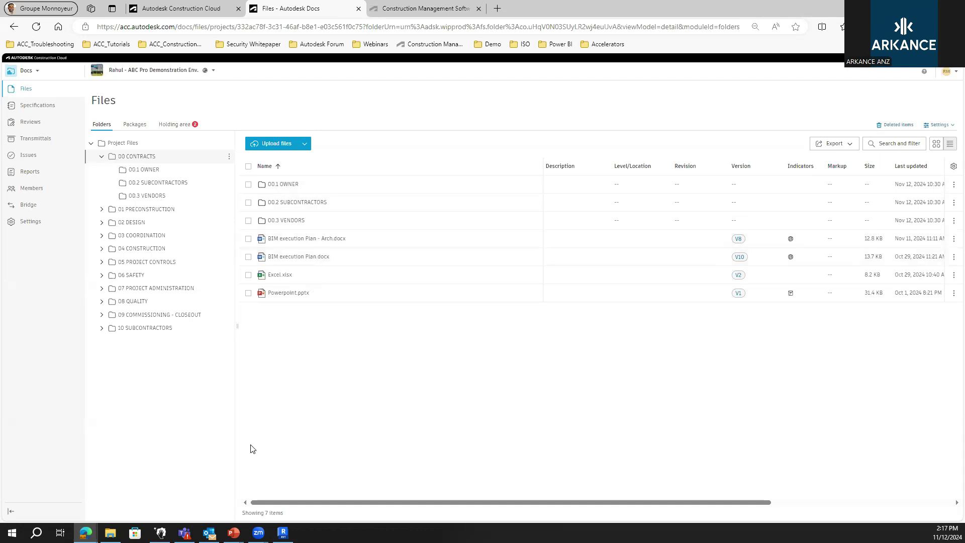
{"action": "left_click", "coordinate": [110, 532]}
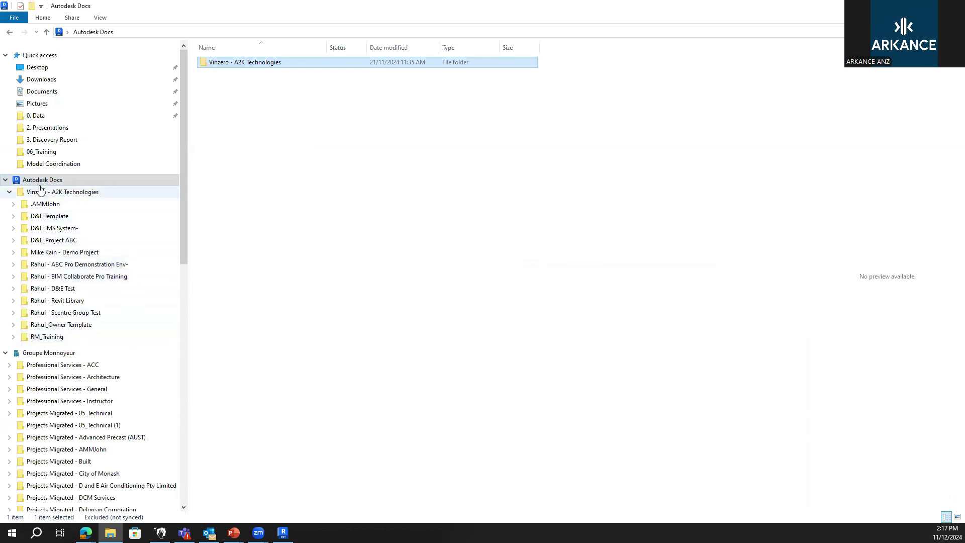
{"action": "left_click", "coordinate": [87, 269]}
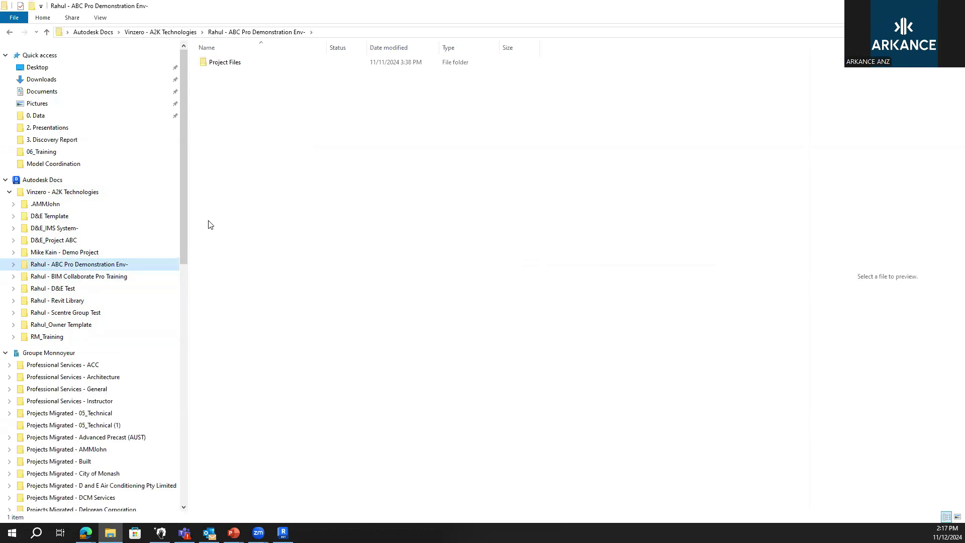
{"action": "double_click", "coordinate": [234, 69]}
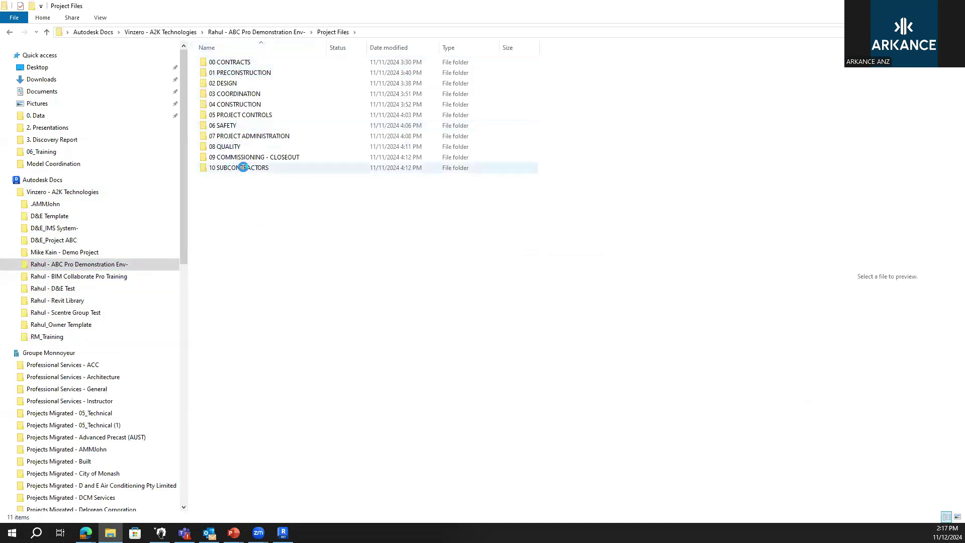
Step: Open the 02 DESIGN folder, return to Project Files, and open the 00 CONTRACTS folder
{"action": "left_click", "coordinate": [240, 82]}
{"action": "double_click", "coordinate": [240, 82]}
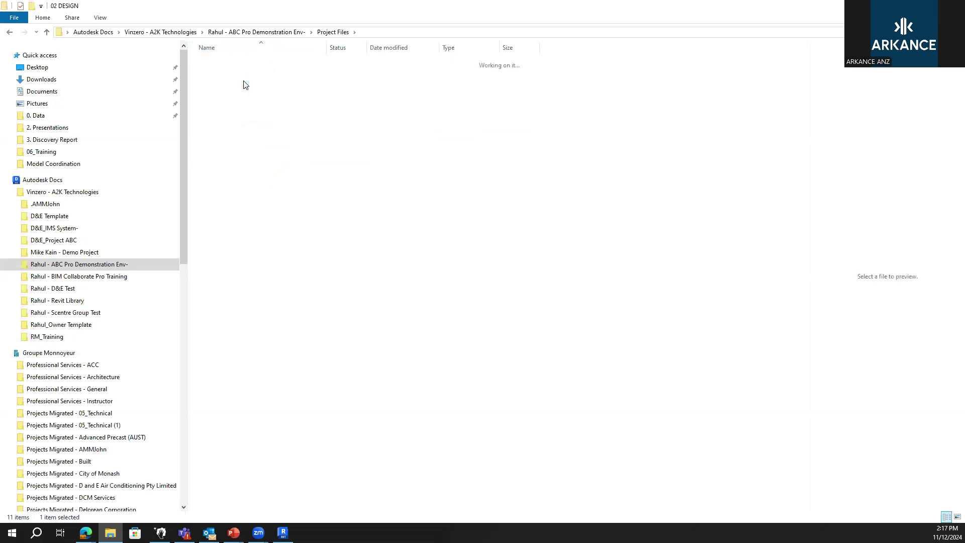
{"action": "left_click", "coordinate": [333, 31]}
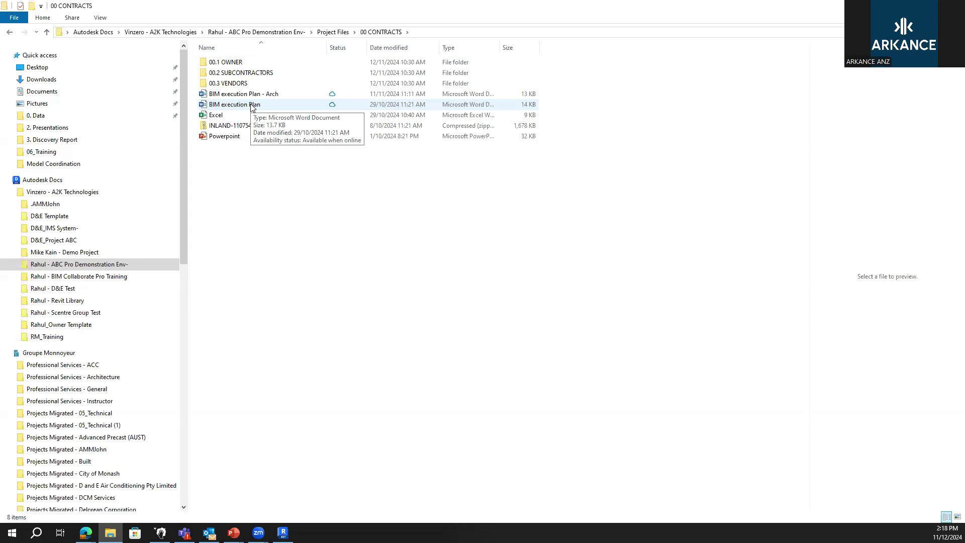
Step: Try to open the BIM execution Plan Word document from File Explorer twice, dismissing the error dialogs
{"action": "double_click", "coordinate": [251, 106]}
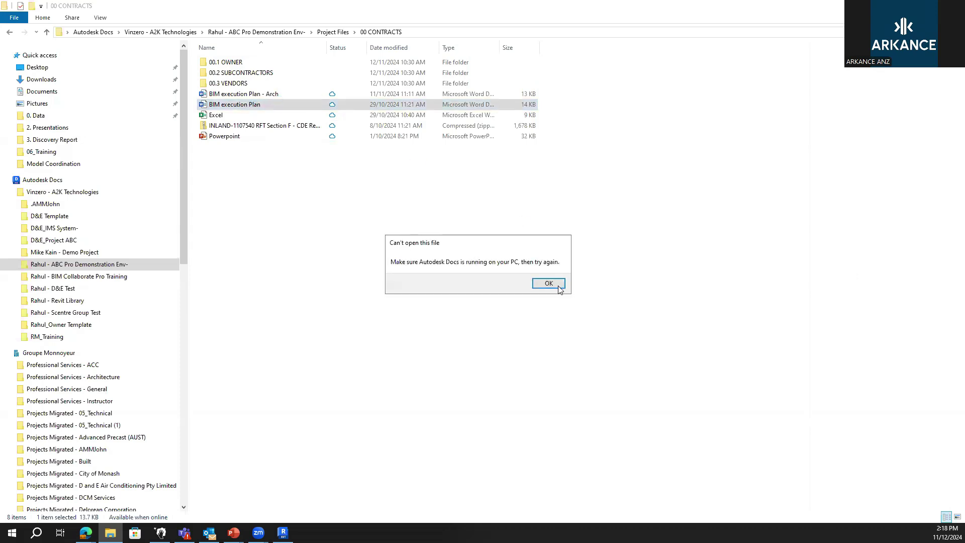
{"action": "left_click", "coordinate": [553, 284]}
{"action": "double_click", "coordinate": [259, 106]}
{"action": "left_click", "coordinate": [532, 284]}
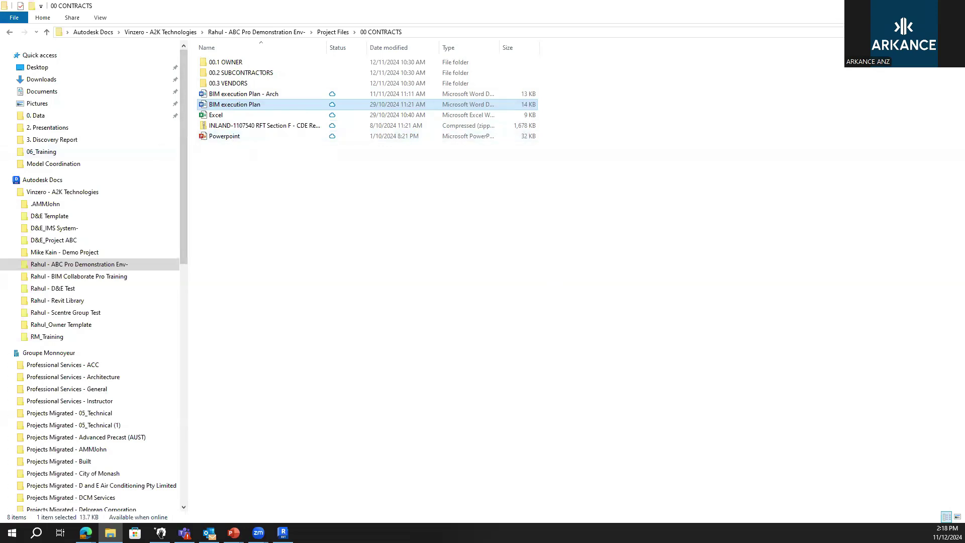
Step: Switch to the browser, select BIM execution Plan - Arch.docx and BIM execution Plan.docx in 00 CONTRACTS, and open their sharing options
{"action": "key", "text": "alt+Tab"}
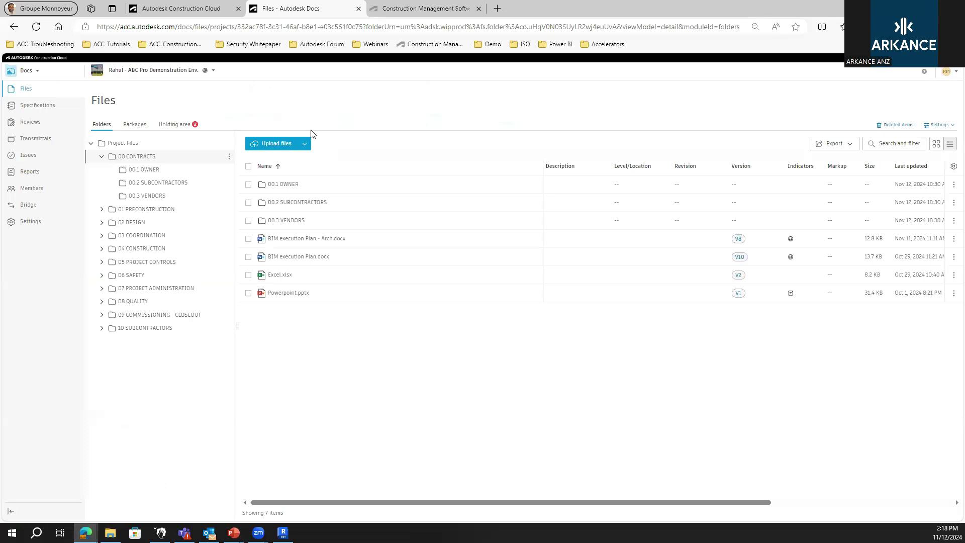
{"action": "left_click", "coordinate": [232, 144]}
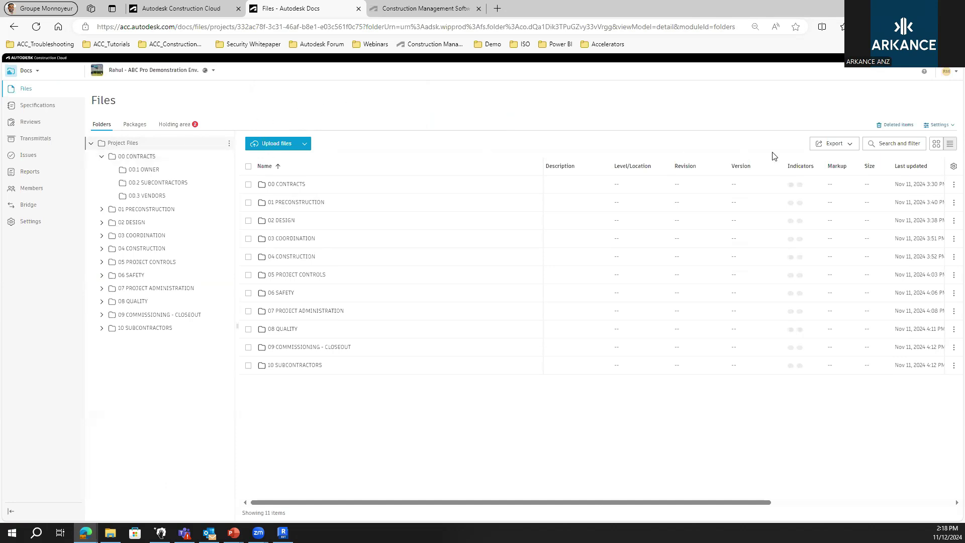
{"action": "left_click", "coordinate": [140, 157]}
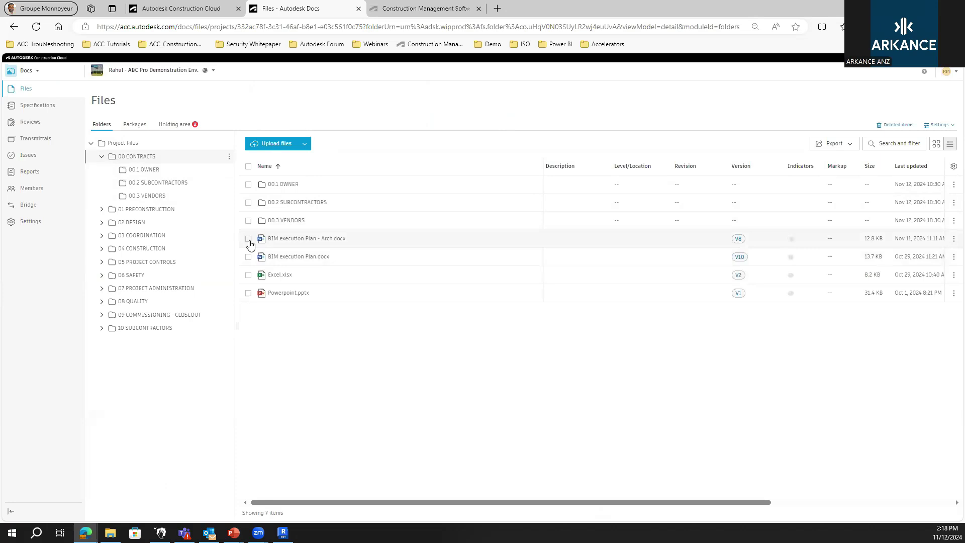
{"action": "left_click", "coordinate": [249, 239]}
{"action": "left_click", "coordinate": [248, 257]}
{"action": "left_click", "coordinate": [362, 144]}
{"action": "left_click", "coordinate": [412, 182]}
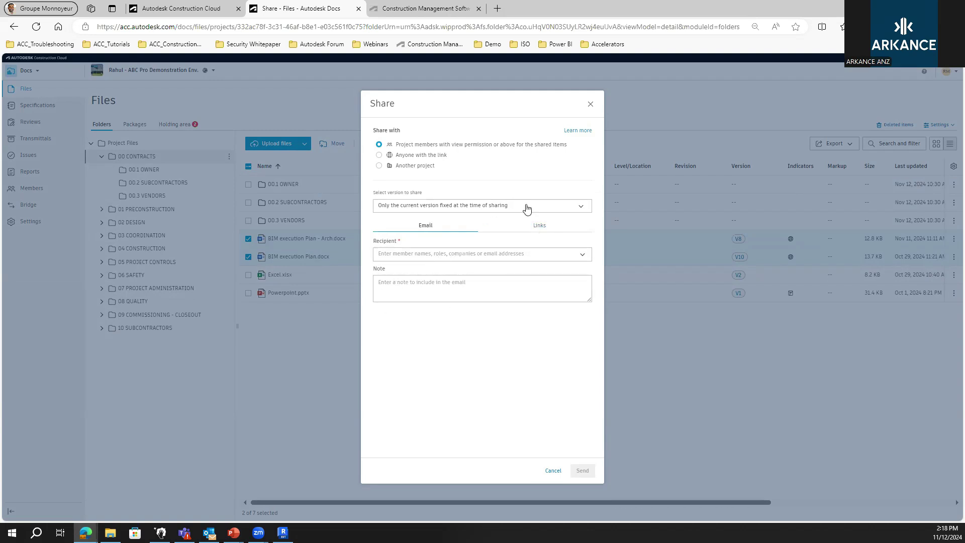
Step: Review the version options and the user and company recipient lists for sharing with project members, and cancel the recipient selection
{"action": "left_click", "coordinate": [551, 208]}
{"action": "left_click", "coordinate": [554, 194]}
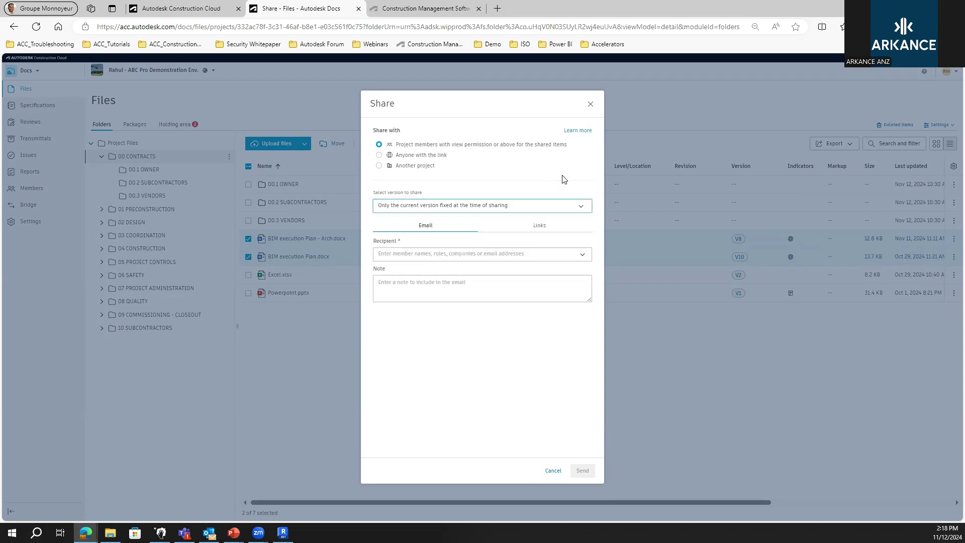
{"action": "double_click", "coordinate": [481, 264]}
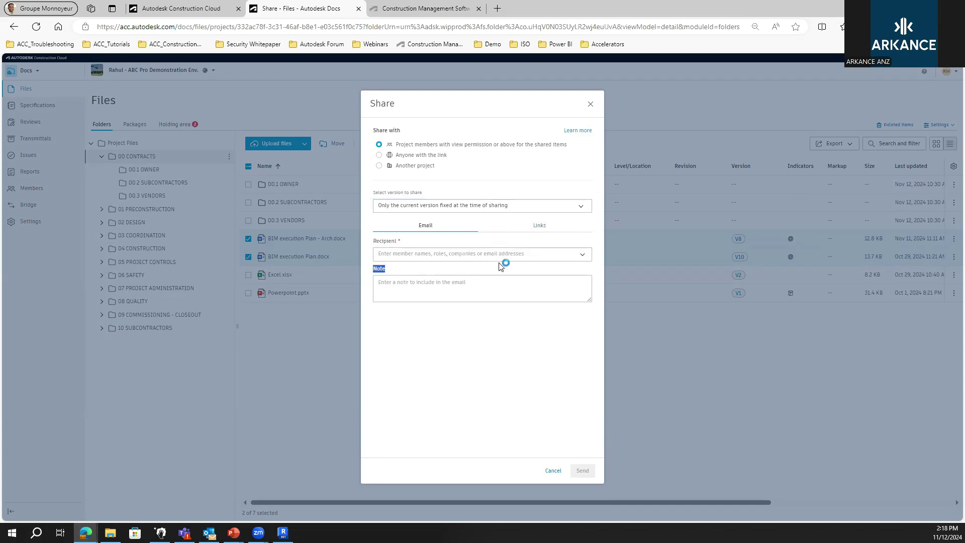
{"action": "left_click", "coordinate": [501, 265]}
{"action": "left_click", "coordinate": [477, 9]}
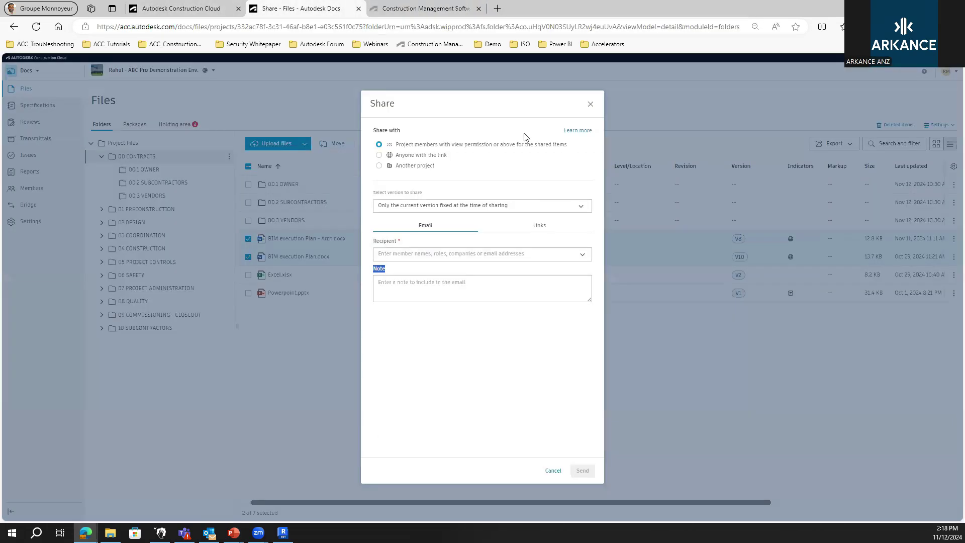
{"action": "left_click", "coordinate": [581, 258]}
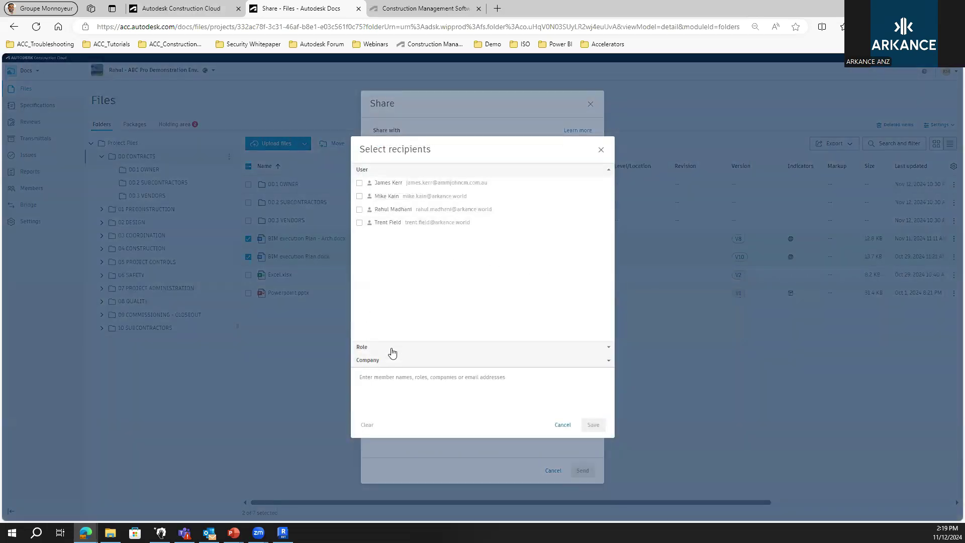
{"action": "left_click", "coordinate": [396, 359]}
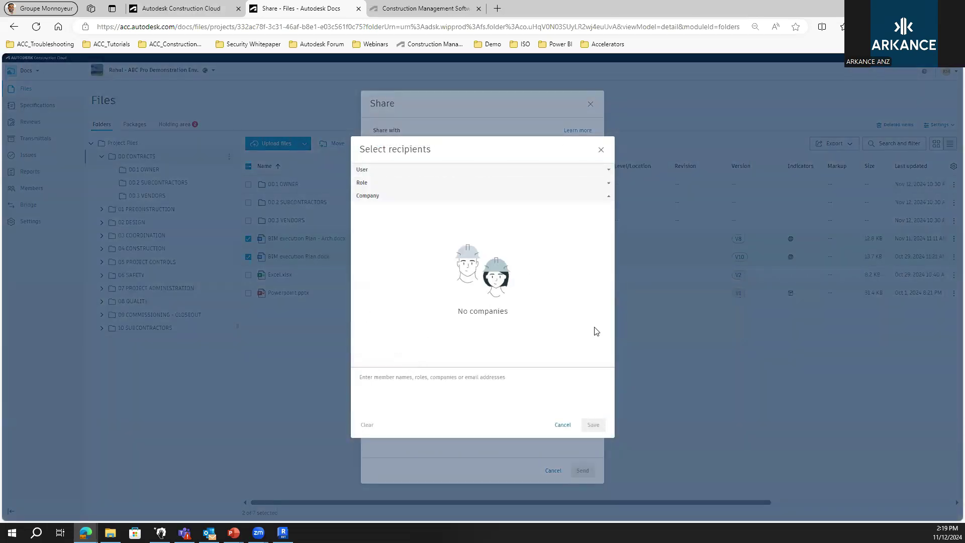
{"action": "left_click", "coordinate": [562, 426]}
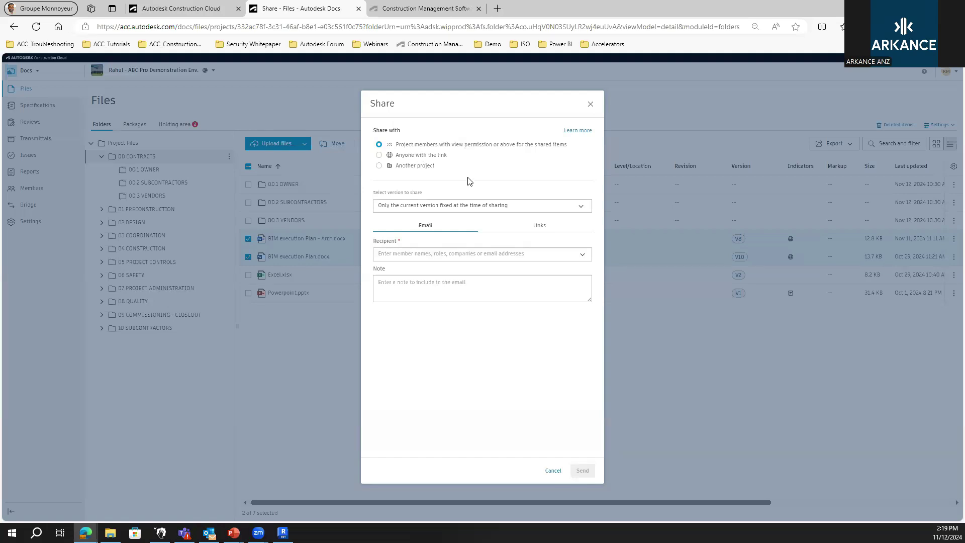
Step: Set sharing to Anyone with the link and copy the link for BIM execution Plan - Arch.docx
{"action": "left_click", "coordinate": [542, 229]}
{"action": "left_click", "coordinate": [405, 156]}
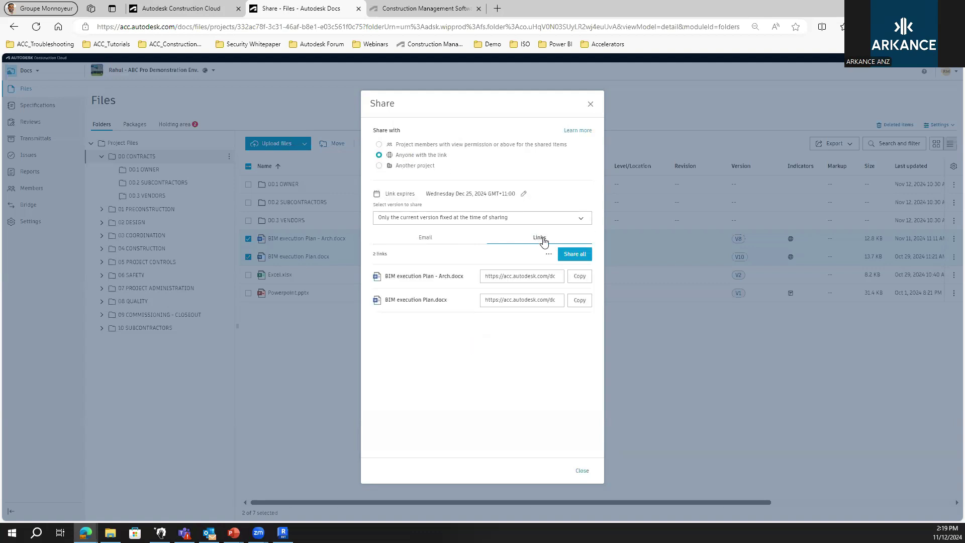
{"action": "left_click", "coordinate": [581, 278]}
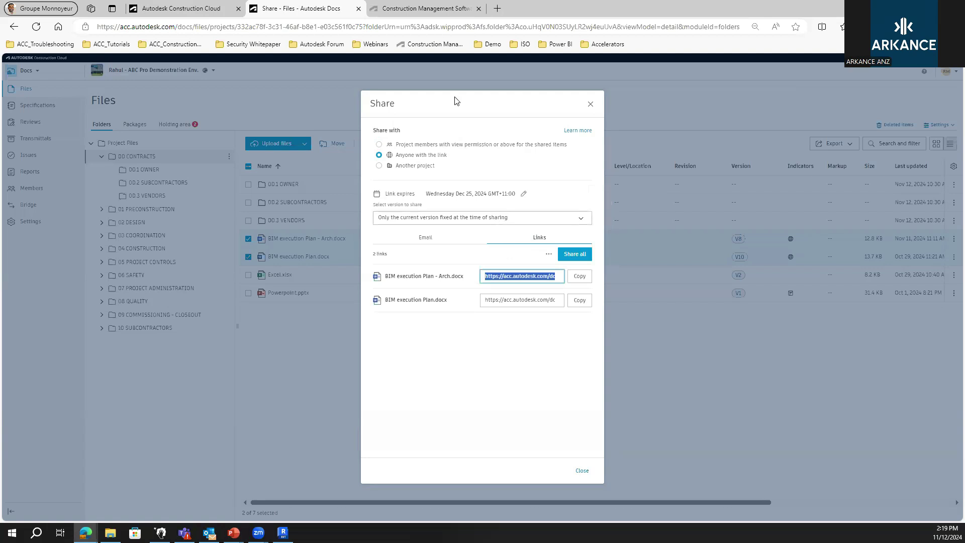
Step: View the shared BIM execution Plan - Arch.docx link in a new browser tab, and close that tab and the Share dialog
{"action": "left_click", "coordinate": [497, 8]}
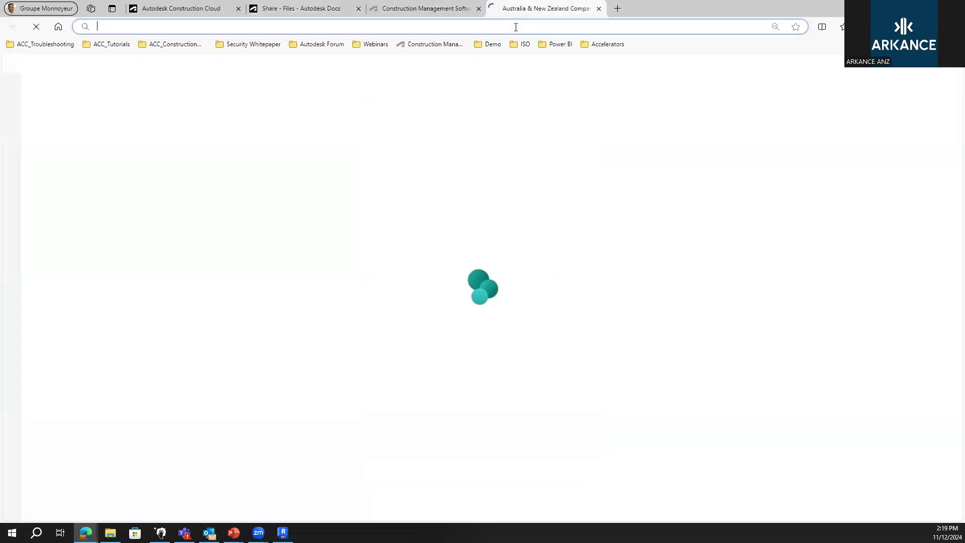
{"action": "key", "text": "ctrl+v"}
{"action": "key", "text": "Return"}
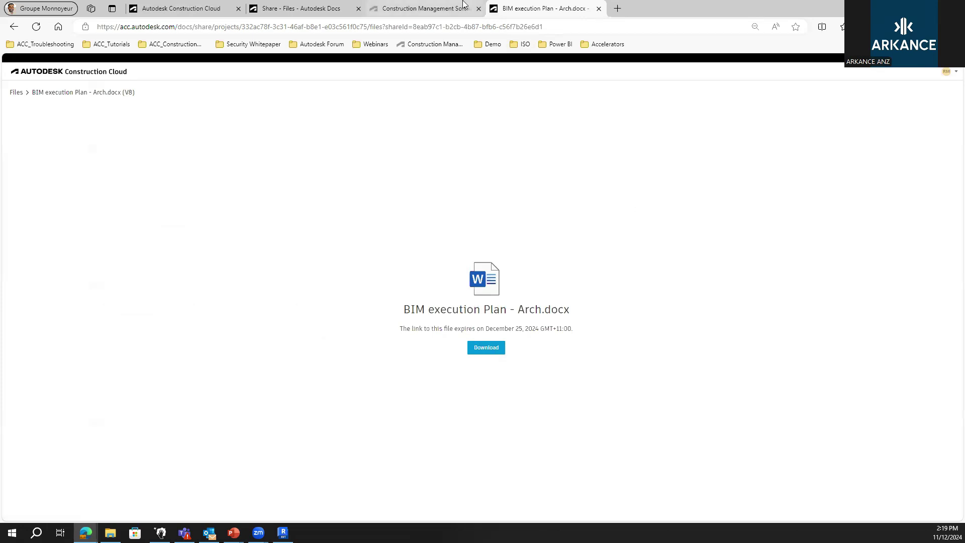
{"action": "left_click", "coordinate": [599, 10]}
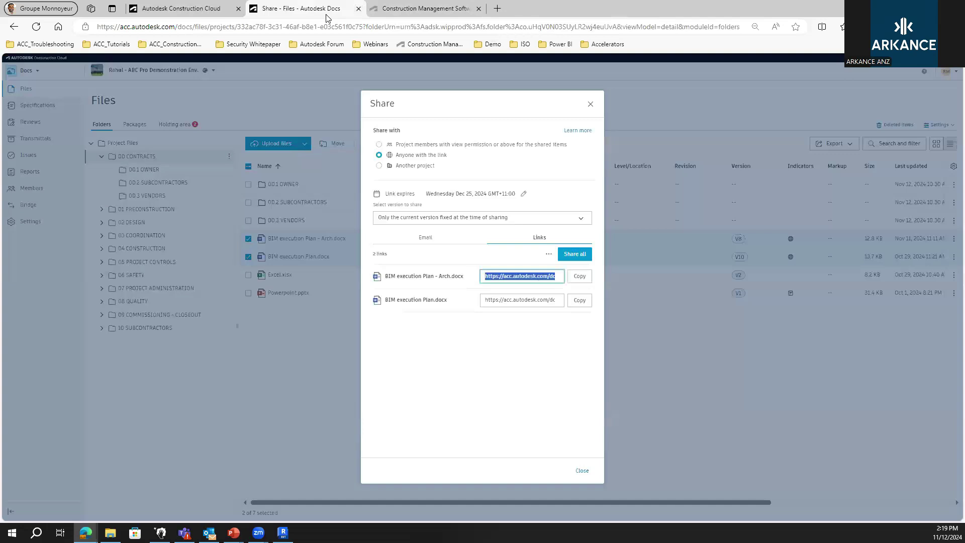
{"action": "left_click", "coordinate": [592, 104]}
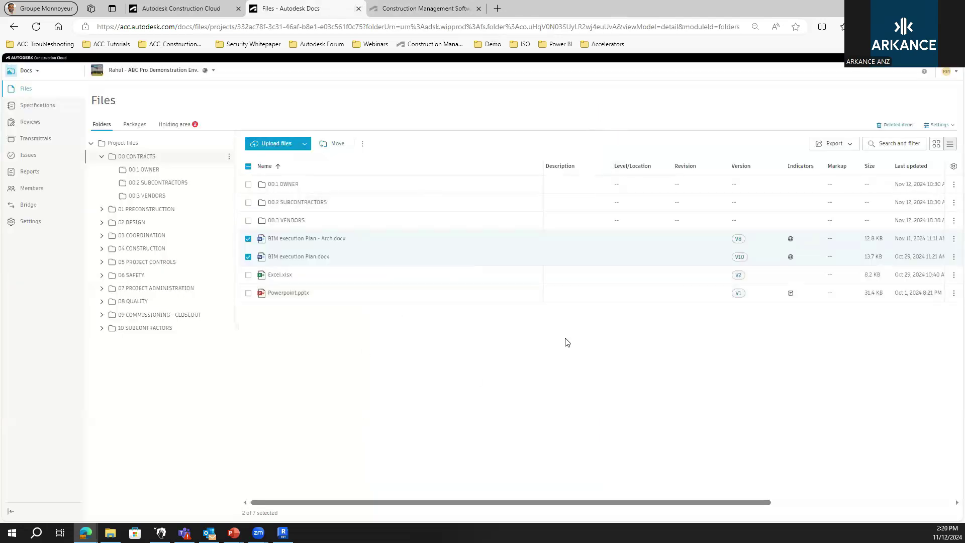
Step: Open the Files naming standards settings and the list of folders applied to the Default - ISO 19650 standard
{"action": "left_click", "coordinate": [950, 126]}
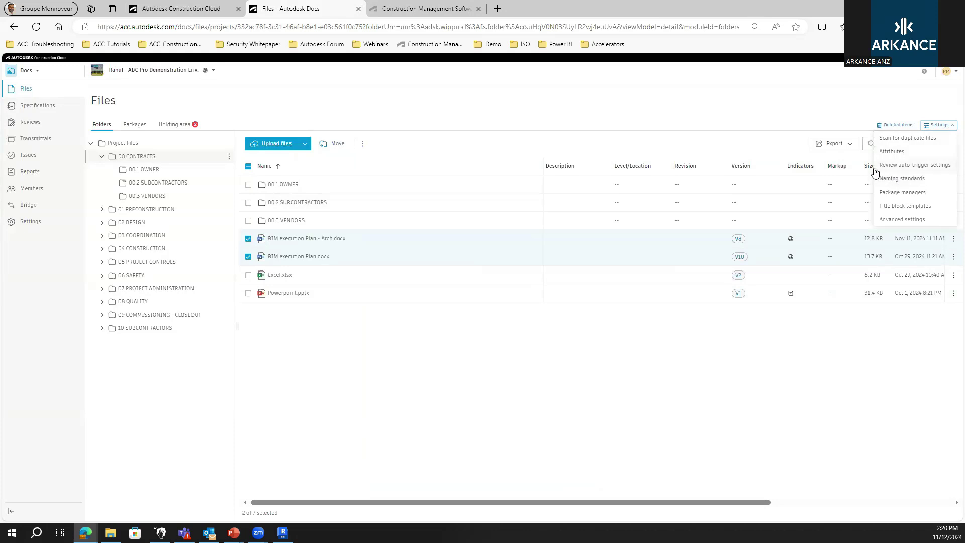
{"action": "left_click", "coordinate": [894, 180]}
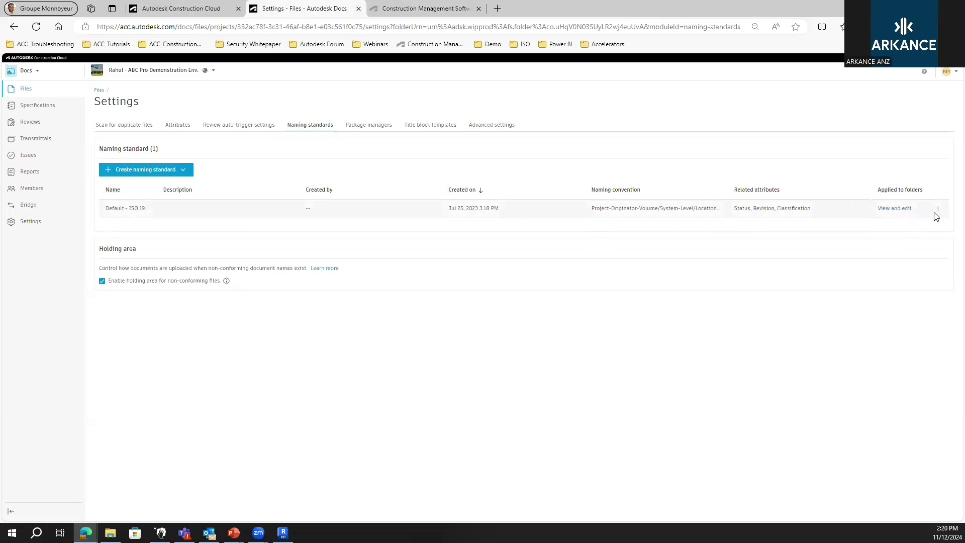
{"action": "left_click", "coordinate": [909, 214]}
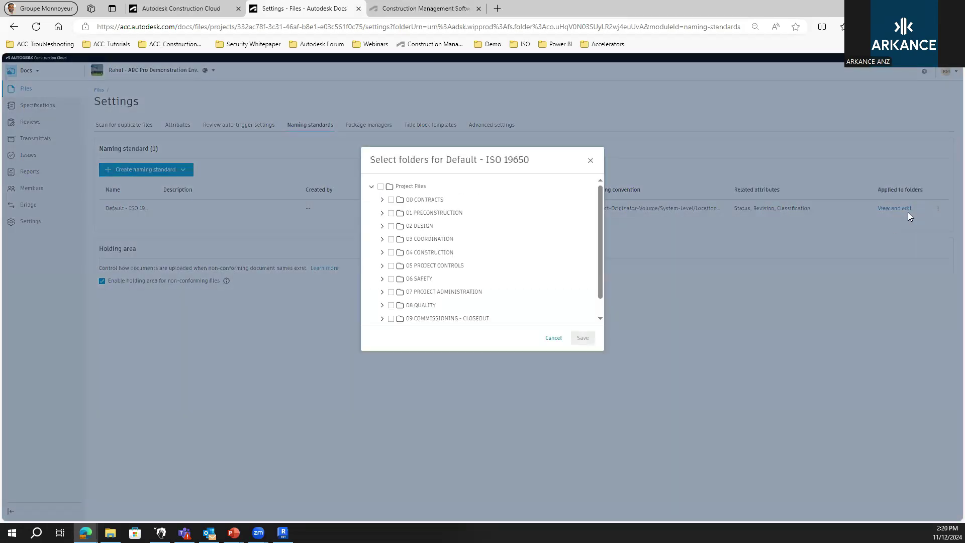
Step: Examine the naming standard's assignment in the 02.1.2 STRUCTURE subfolders under 02 DESIGN, cancel the folder selection, and return to Files
{"action": "left_click", "coordinate": [382, 213]}
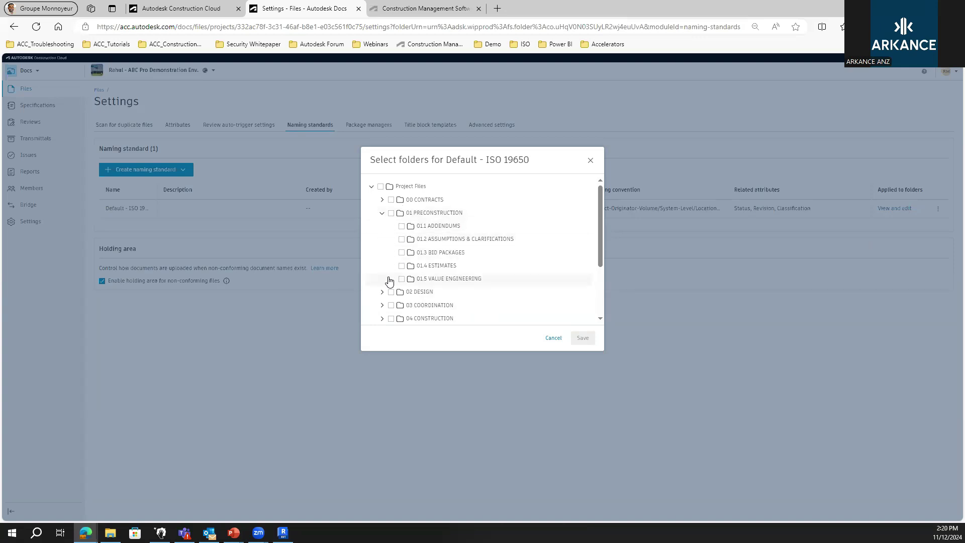
{"action": "scroll", "coordinate": [385, 279], "scroll_direction": "down", "scroll_amount": 1}
{"action": "left_click", "coordinate": [382, 241]}
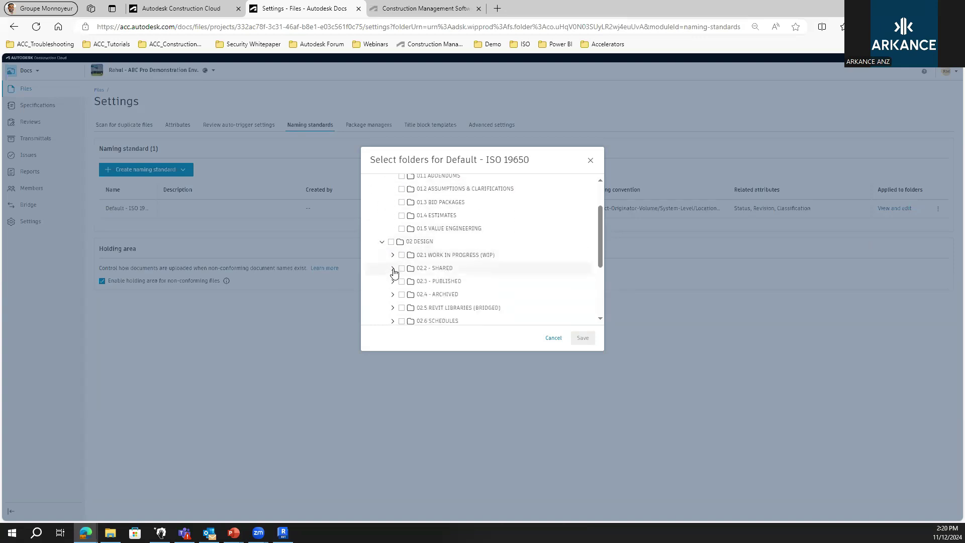
{"action": "scroll", "coordinate": [397, 264], "scroll_direction": "down", "scroll_amount": 1}
{"action": "left_click", "coordinate": [393, 205]}
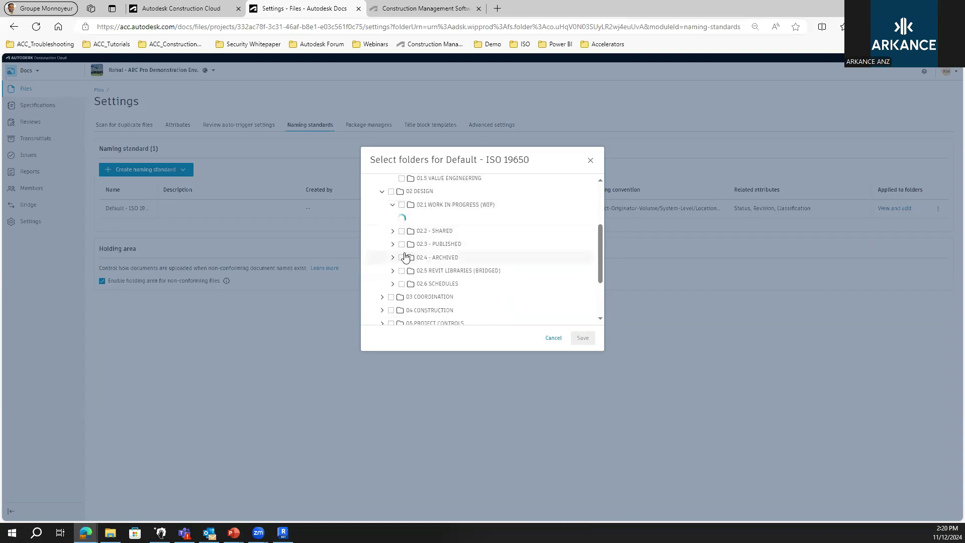
{"action": "left_click", "coordinate": [403, 231]}
{"action": "left_click", "coordinate": [422, 244]}
{"action": "left_click", "coordinate": [423, 270]}
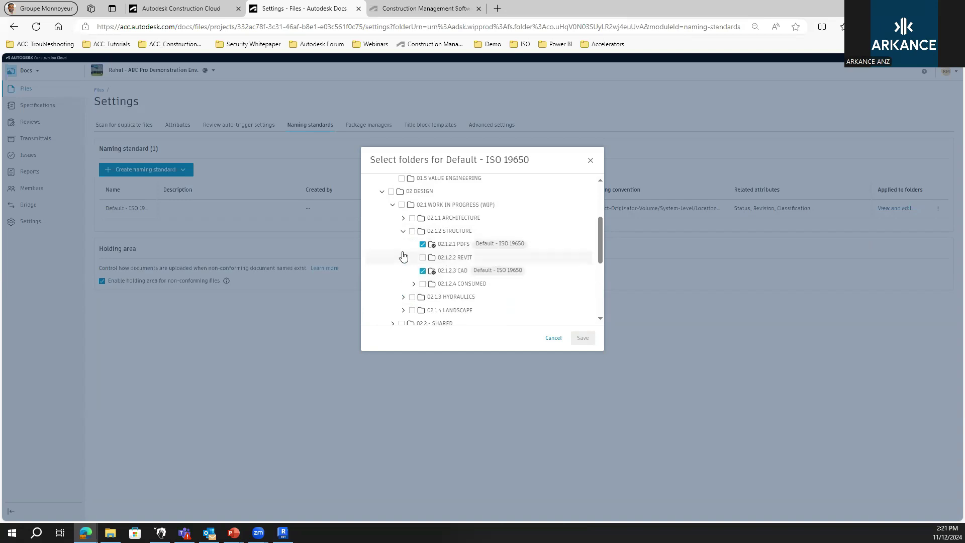
{"action": "left_click", "coordinate": [554, 338]}
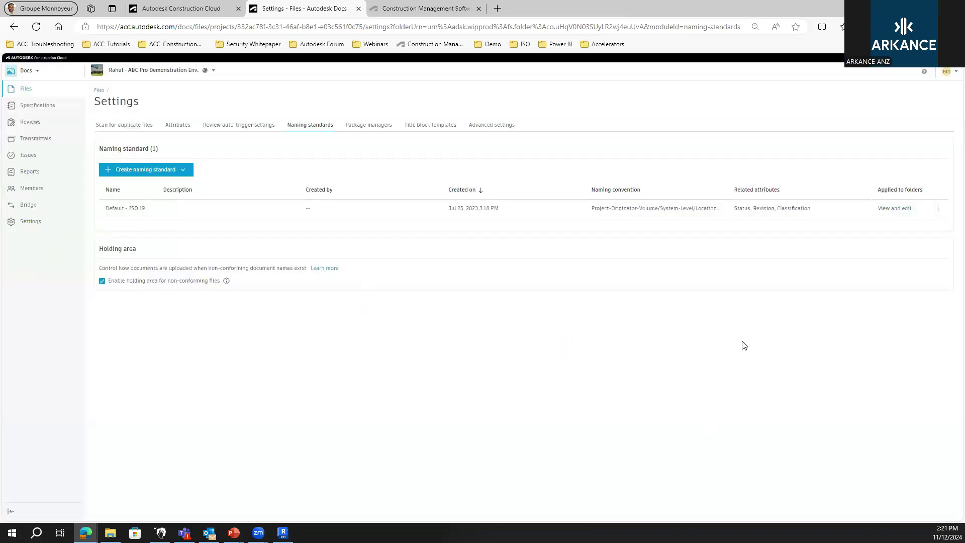
{"action": "left_click", "coordinate": [99, 90]}
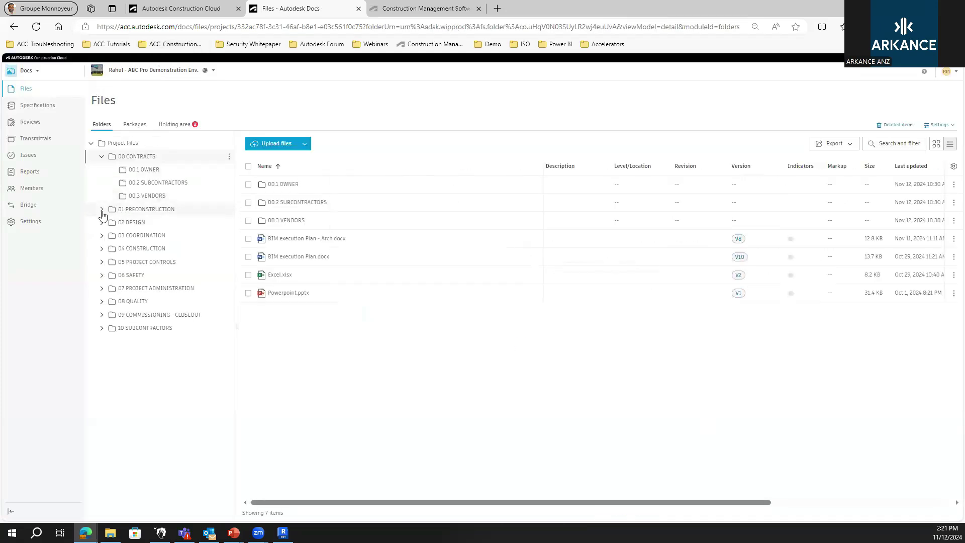
Step: Open the 02.1.2.3 CAD folder in 02.1.2 STRUCTURE, under 02.1 WORK IN PROGRESS (WIP) of 02 DESIGN
{"action": "left_click", "coordinate": [101, 209]}
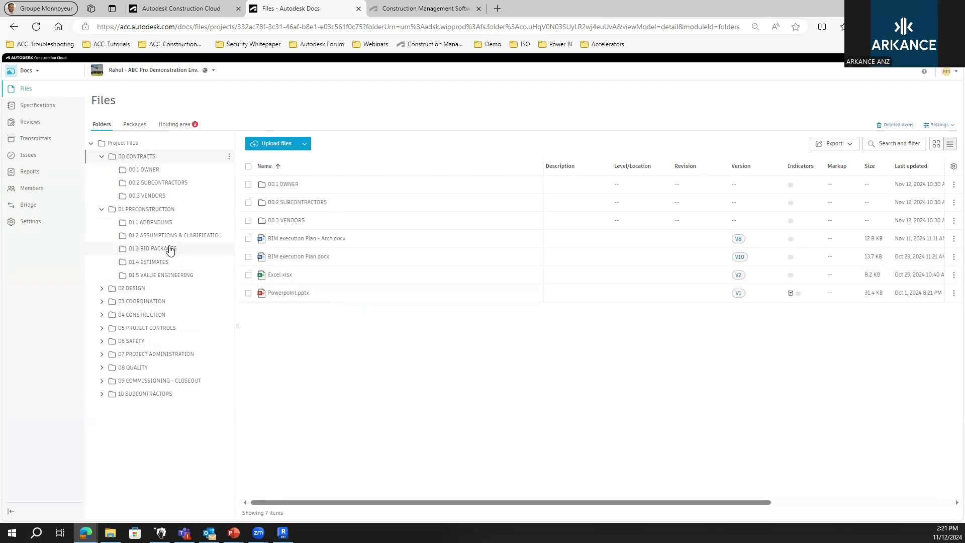
{"action": "left_click", "coordinate": [102, 288]}
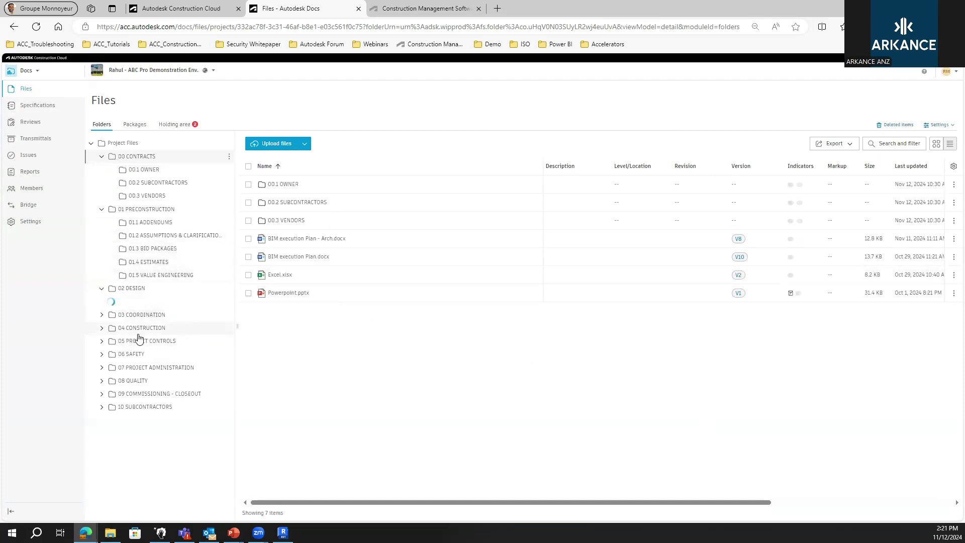
{"action": "left_click", "coordinate": [112, 301]}
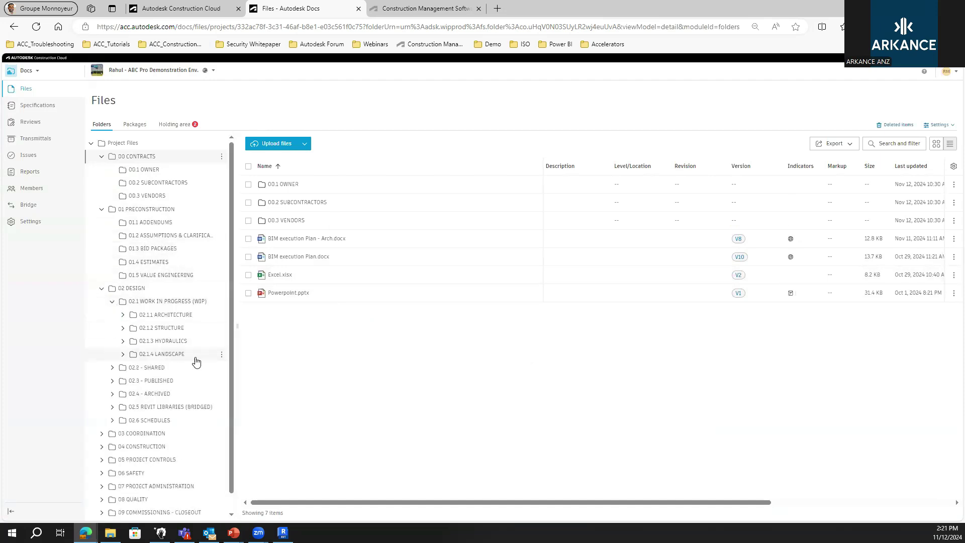
{"action": "left_click", "coordinate": [122, 328]}
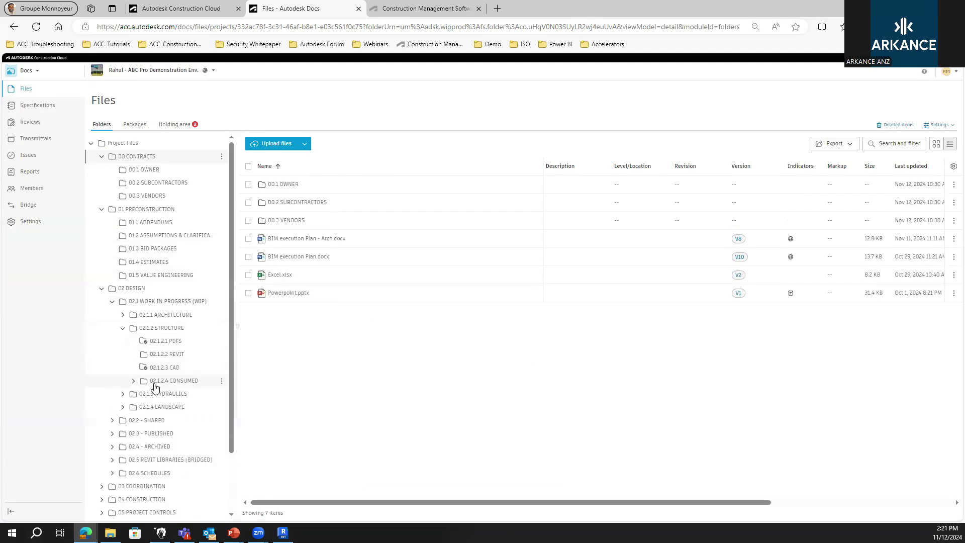
{"action": "left_click", "coordinate": [165, 367]}
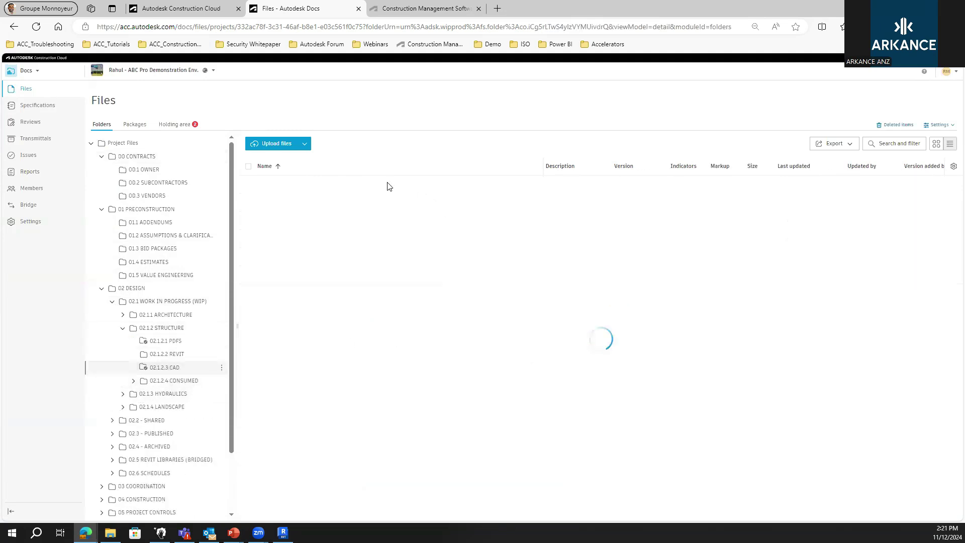
Step: Choose the photos IMG_20180626_180644 and IMG_20180626_180706 from the computer for upload to the 02.1.2.3 CAD folder
{"action": "left_click", "coordinate": [287, 149]}
{"action": "left_click", "coordinate": [497, 142]}
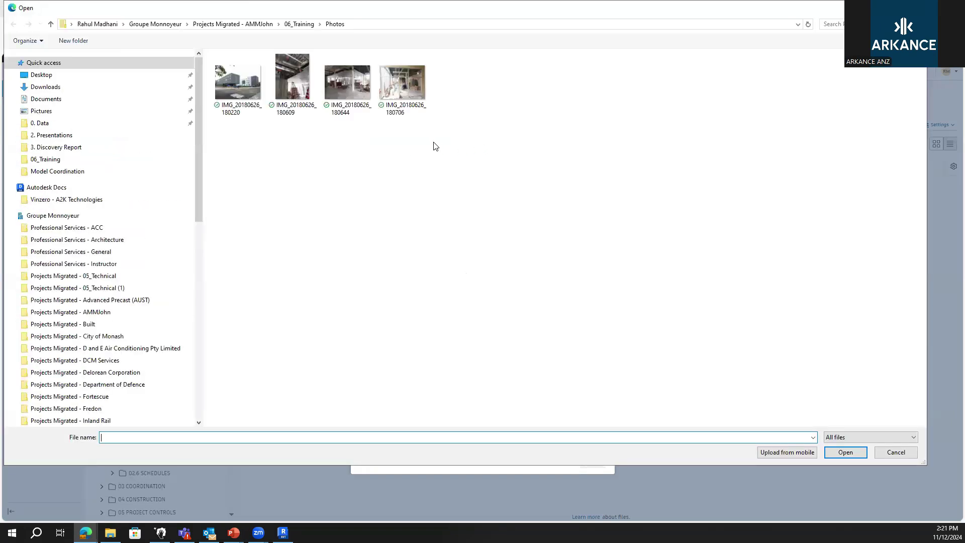
{"action": "left_click_drag", "start_coordinate": [436, 147], "coordinate": [324, 55]}
{"action": "left_click", "coordinate": [845, 452]}
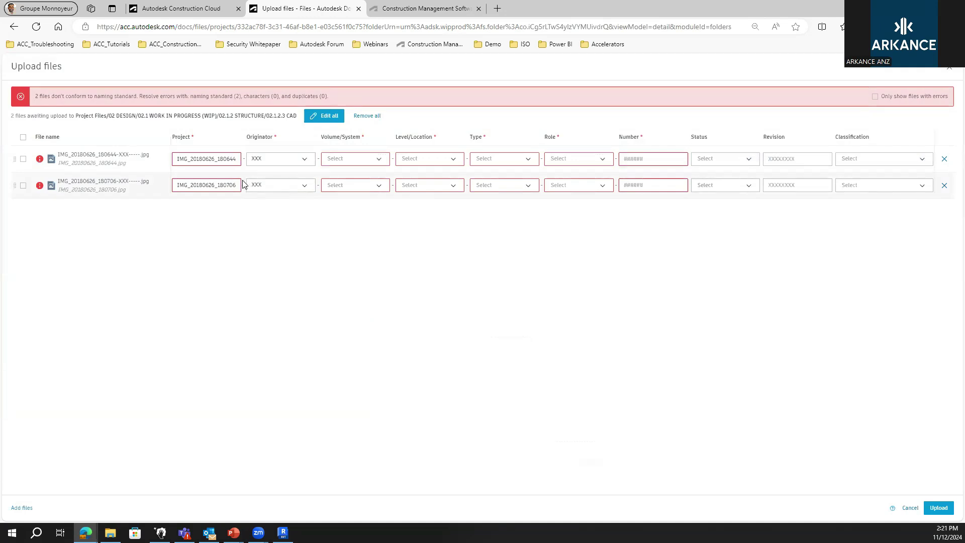
Step: Upload both photos without completing the required naming standard fields, and close the upload dialog
{"action": "mouse_move", "coordinate": [196, 175]}
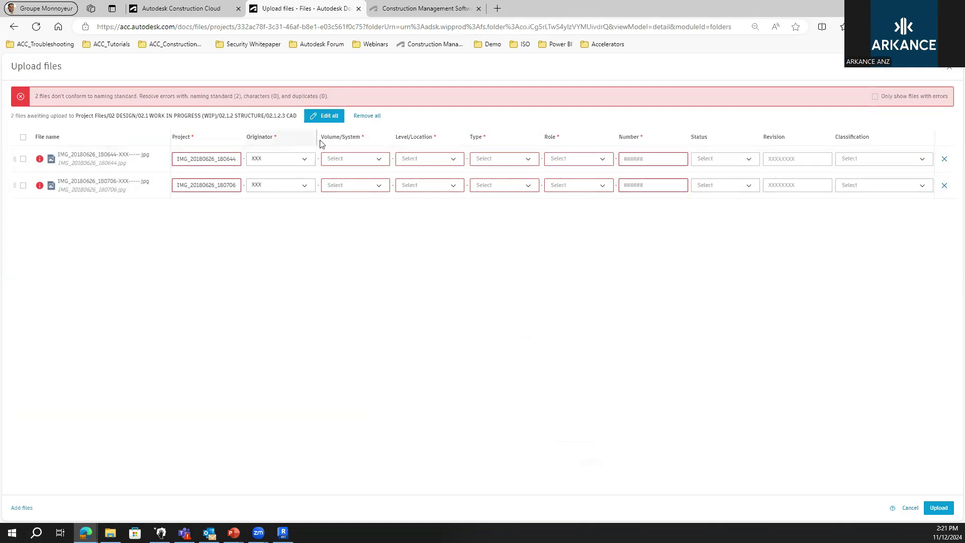
{"action": "left_click_drag", "start_coordinate": [446, 144], "coordinate": [576, 144]}
{"action": "left_click", "coordinate": [550, 122]}
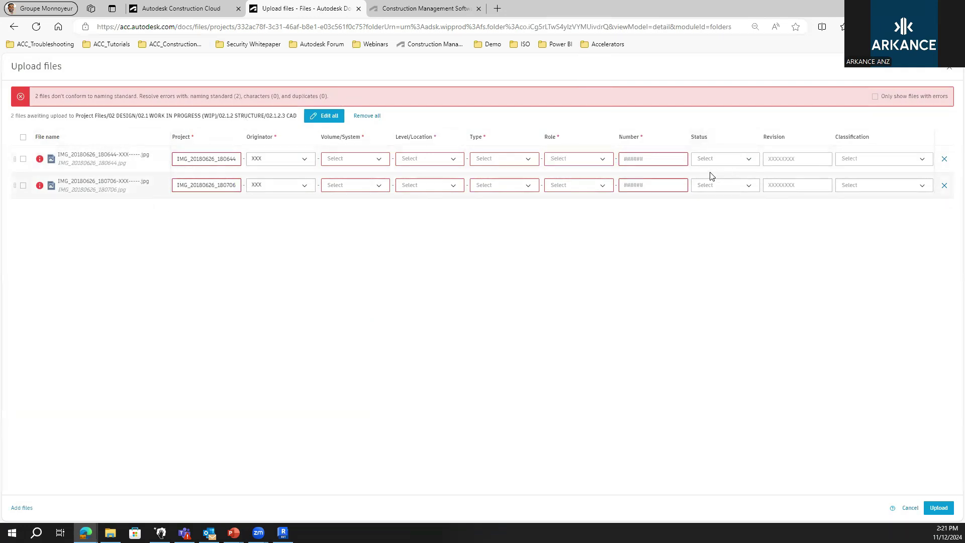
{"action": "left_click", "coordinate": [949, 514]}
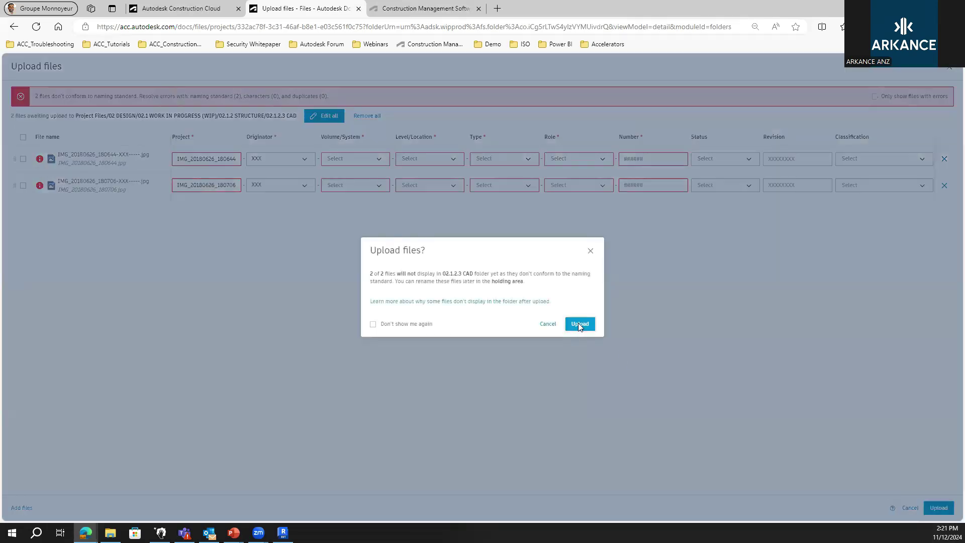
{"action": "left_click", "coordinate": [579, 323]}
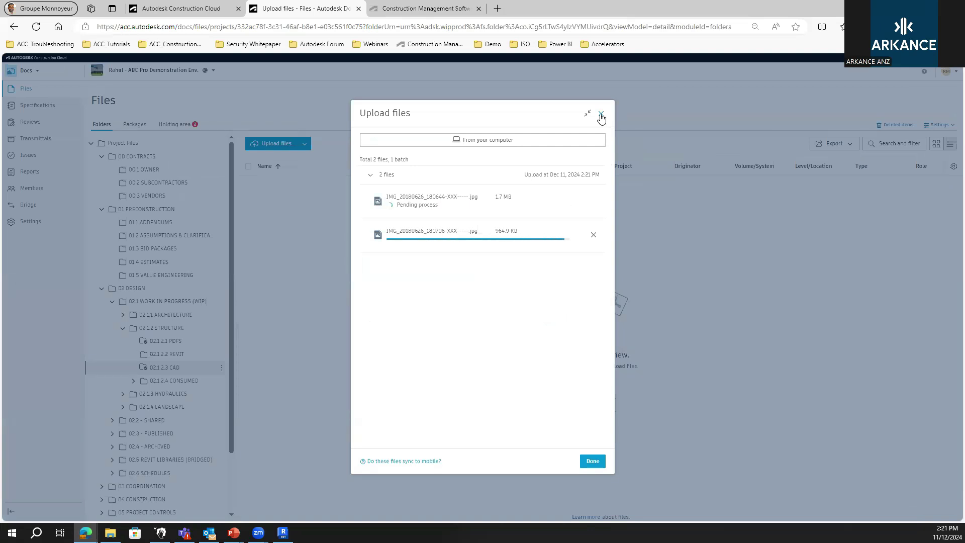
{"action": "left_click", "coordinate": [591, 464]}
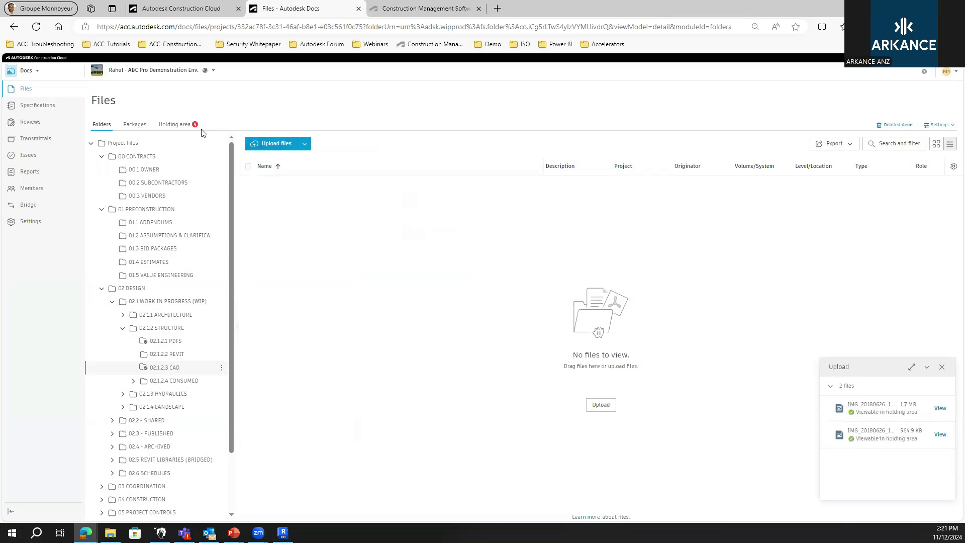
Step: Examine the naming fields for validating the two newly uploaded photos in the holding area, and close the validation without saving
{"action": "left_click", "coordinate": [172, 128]}
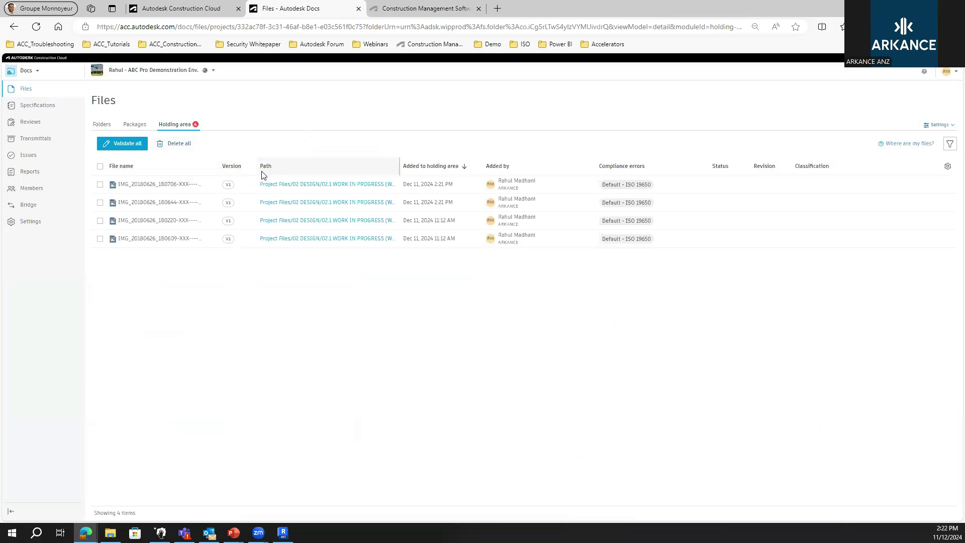
{"action": "left_click", "coordinate": [100, 184]}
{"action": "left_click", "coordinate": [100, 202]}
{"action": "left_click", "coordinate": [125, 144]}
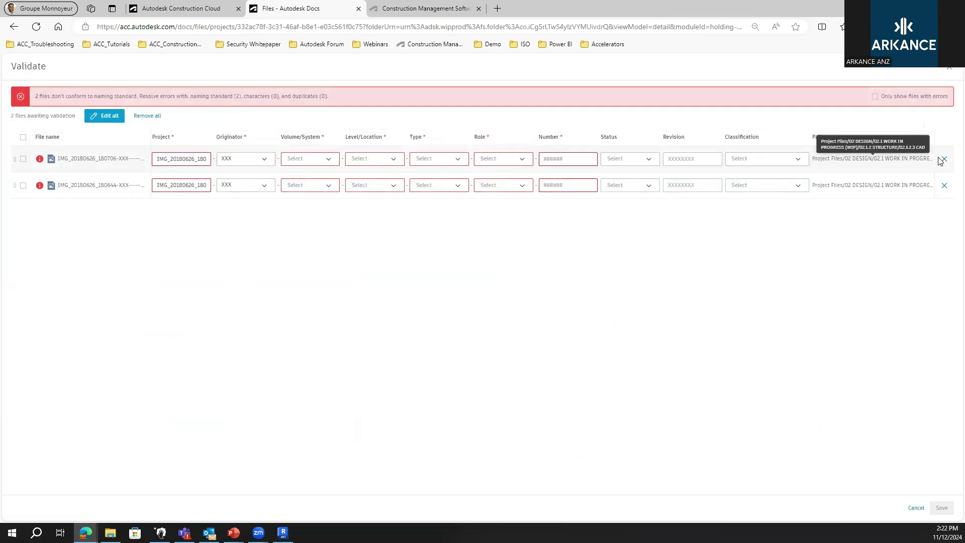
{"action": "left_click", "coordinate": [950, 72]}
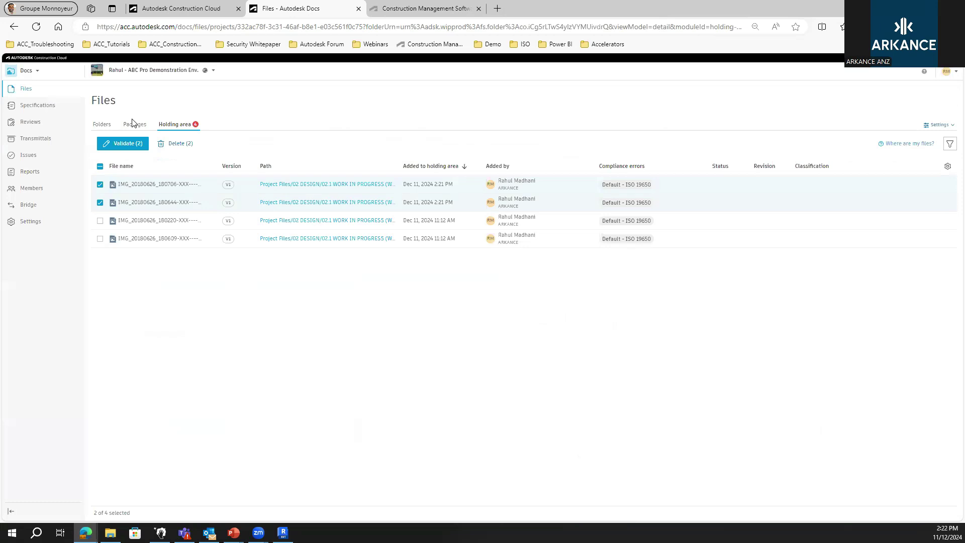
Step: Return to the project folders and open the permissions settings of the 00 CONTRACTS folder
{"action": "left_click", "coordinate": [26, 89]}
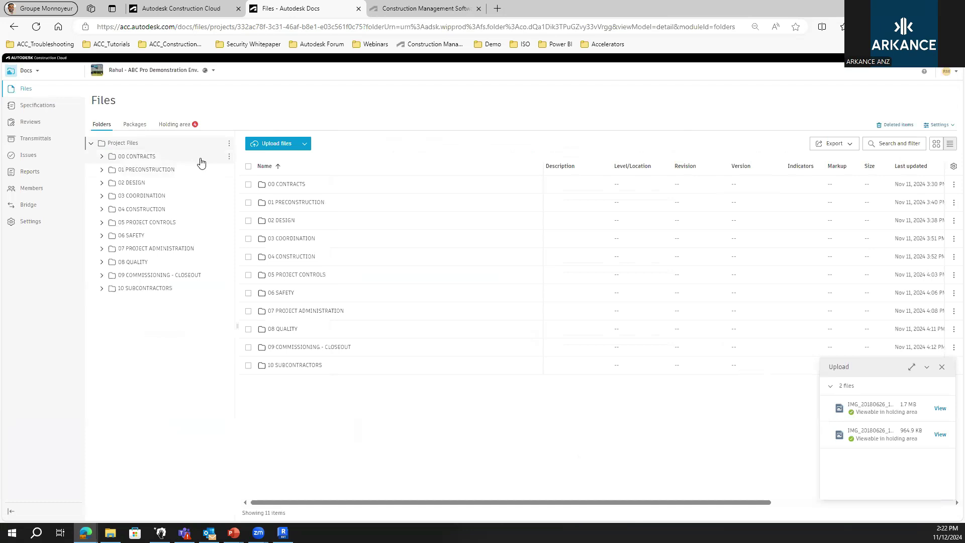
{"action": "left_click", "coordinate": [228, 157]}
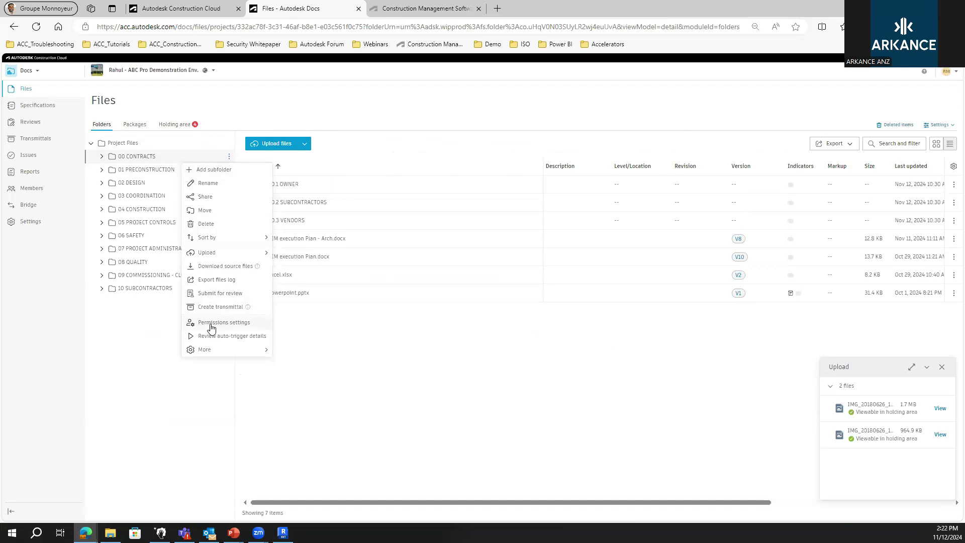
{"action": "left_click", "coordinate": [209, 327]}
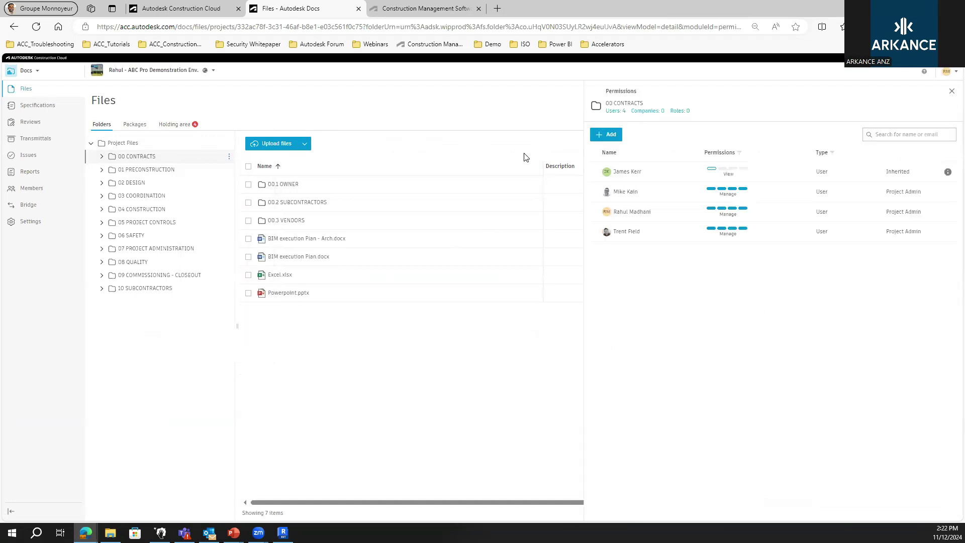
Step: Examine the permission levels offered when adding members to 00 CONTRACTS, and close the permissions settings without adding anyone
{"action": "left_click", "coordinate": [619, 136]}
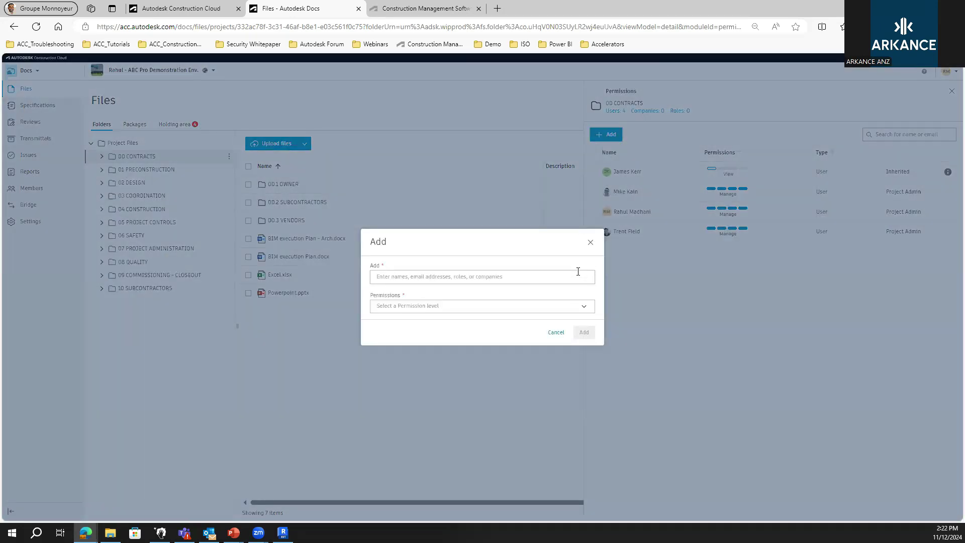
{"action": "left_click", "coordinate": [533, 279]}
{"action": "left_click", "coordinate": [551, 311]}
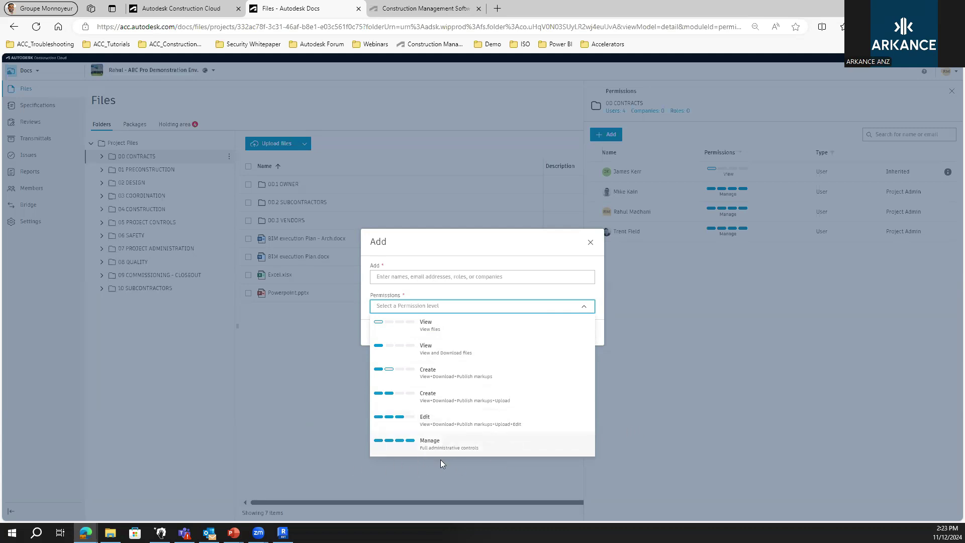
{"action": "left_click", "coordinate": [590, 242]}
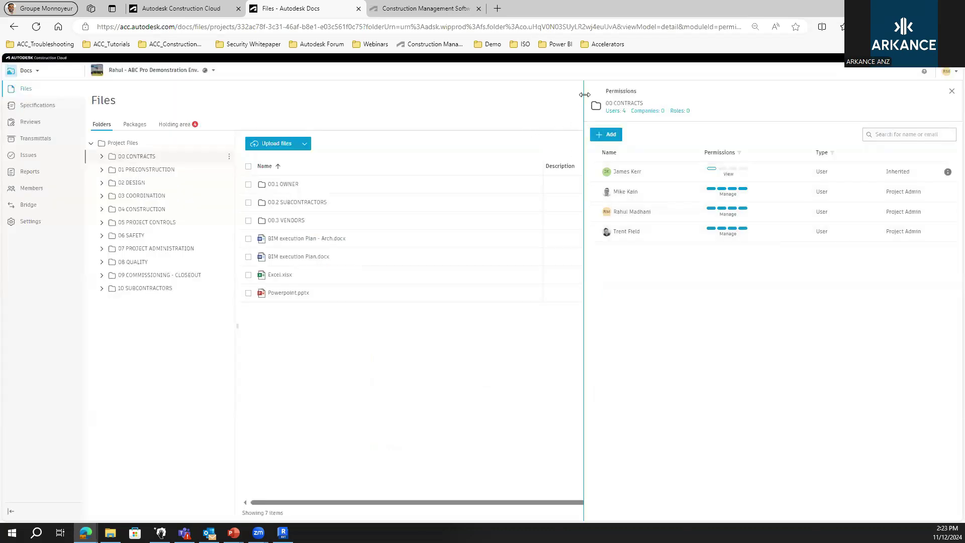
{"action": "left_click_drag", "start_coordinate": [585, 103], "coordinate": [801, 90]}
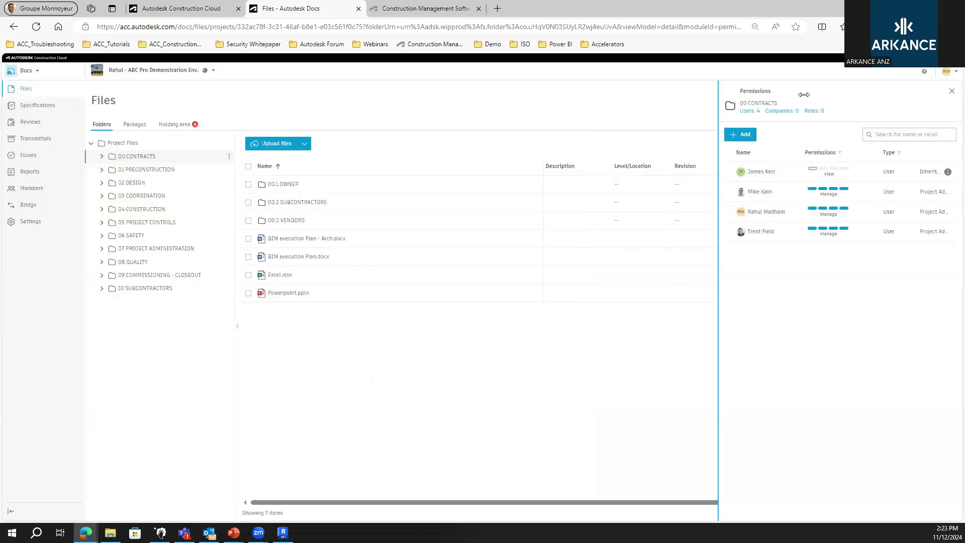
{"action": "left_click", "coordinate": [951, 91]}
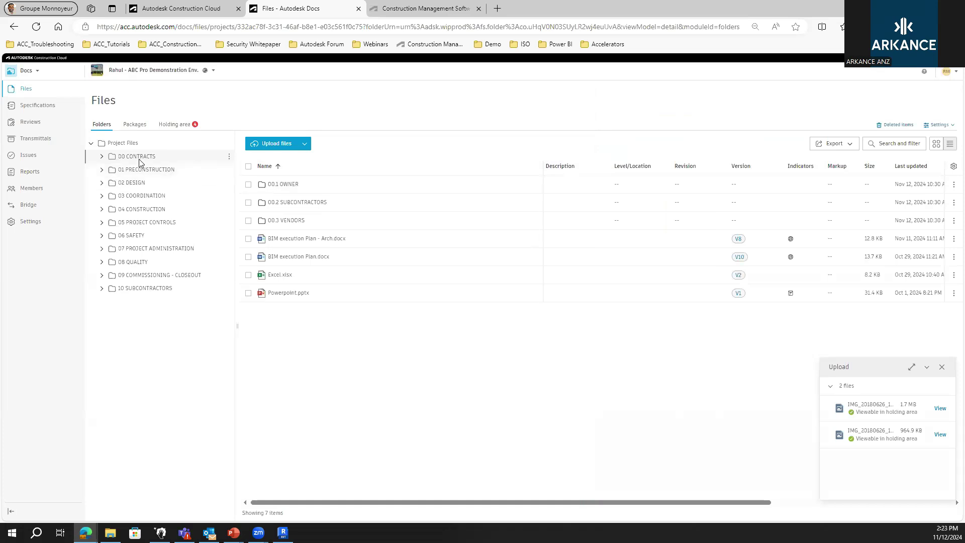
{"action": "left_click", "coordinate": [102, 157]}
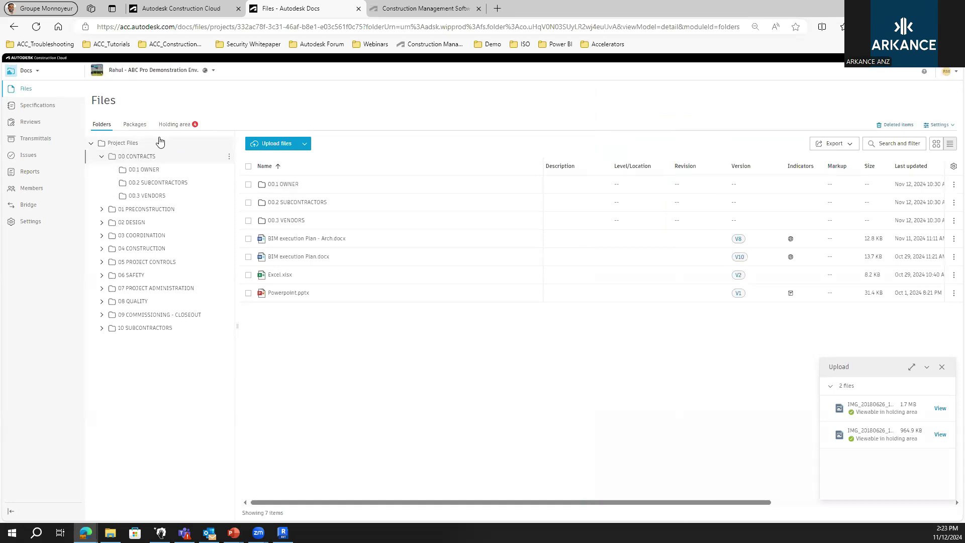
{"action": "left_click", "coordinate": [102, 156]}
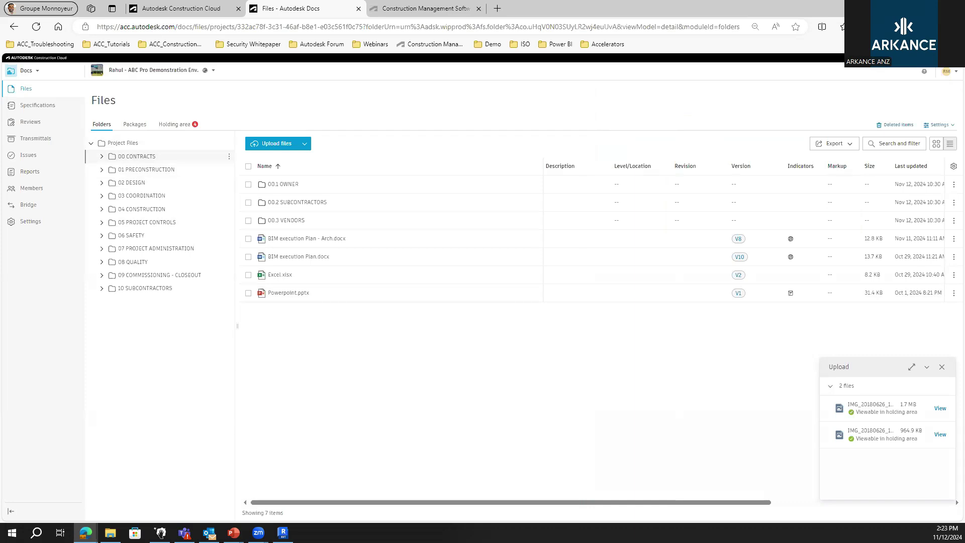
Step: Switch to the webinar presentation PDF, view its Transmittals slides in full screen, and return to Autodesk Docs
{"action": "key", "text": "alt+Tab"}
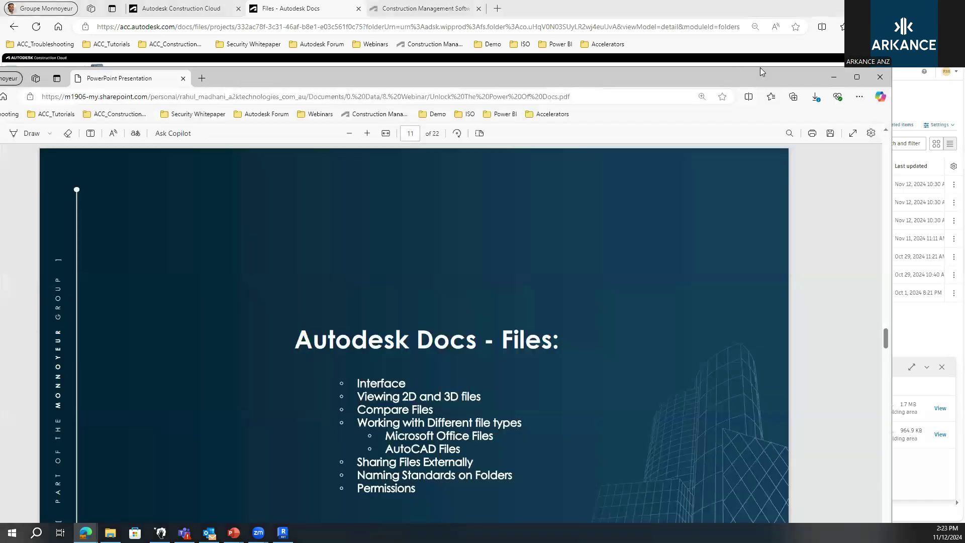
{"action": "left_click", "coordinate": [855, 73]}
{"action": "key", "text": "F11"}
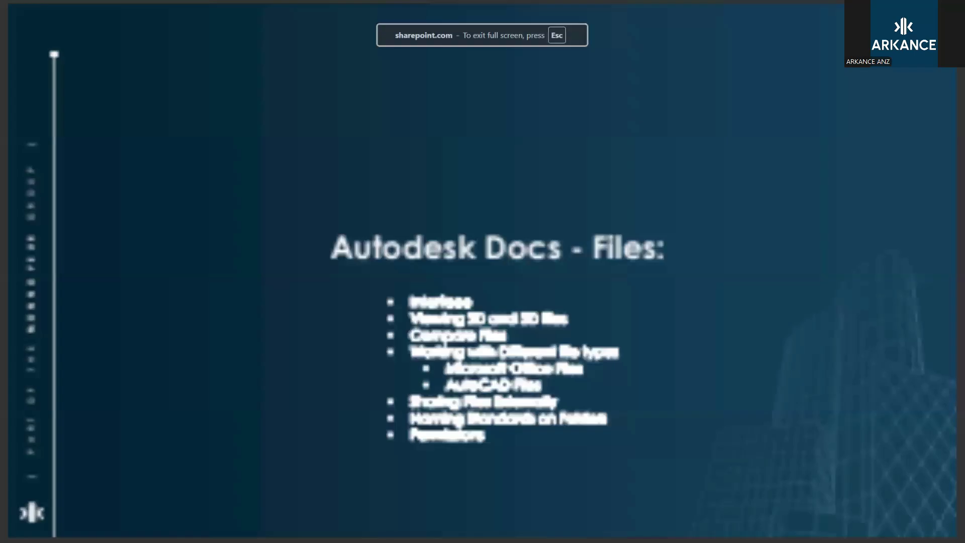
{"action": "key", "text": "Right"}
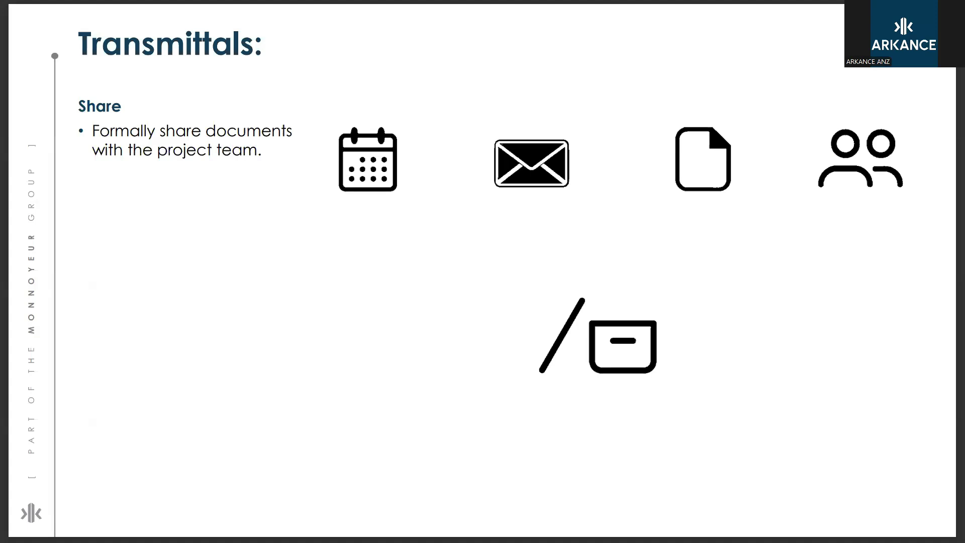
{"action": "key", "text": "Right"}
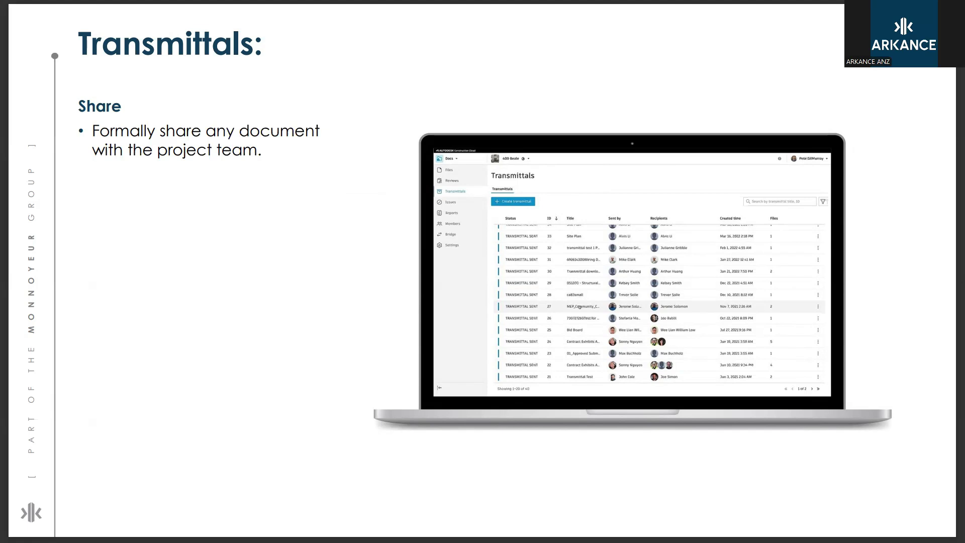
{"action": "key", "text": "F11"}
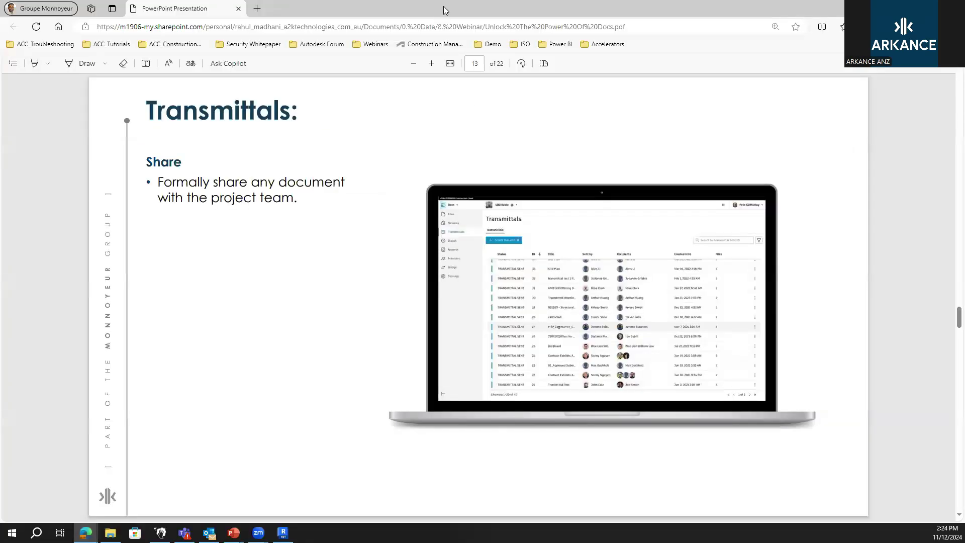
{"action": "key", "text": "alt+Tab"}
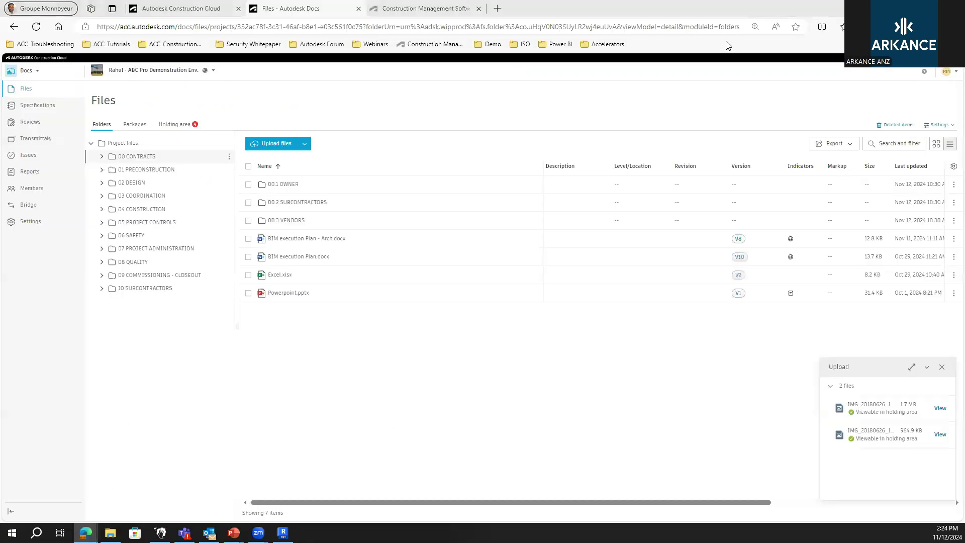
Step: Select BIM execution Plan - Arch.docx and BIM execution Plan.docx, and view the actions available for them, including Create transmittal
{"action": "left_click", "coordinate": [248, 239]}
{"action": "left_click", "coordinate": [249, 257]}
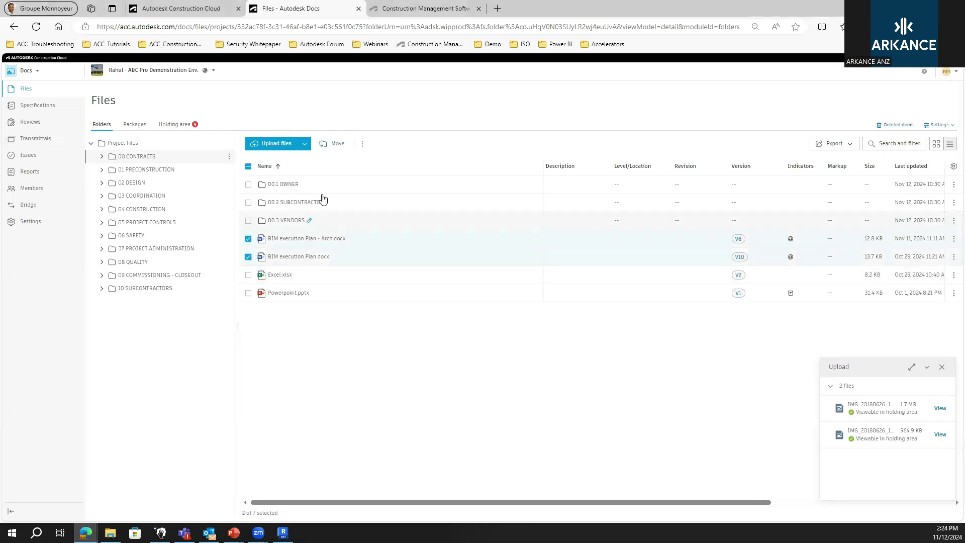
{"action": "left_click", "coordinate": [363, 143]}
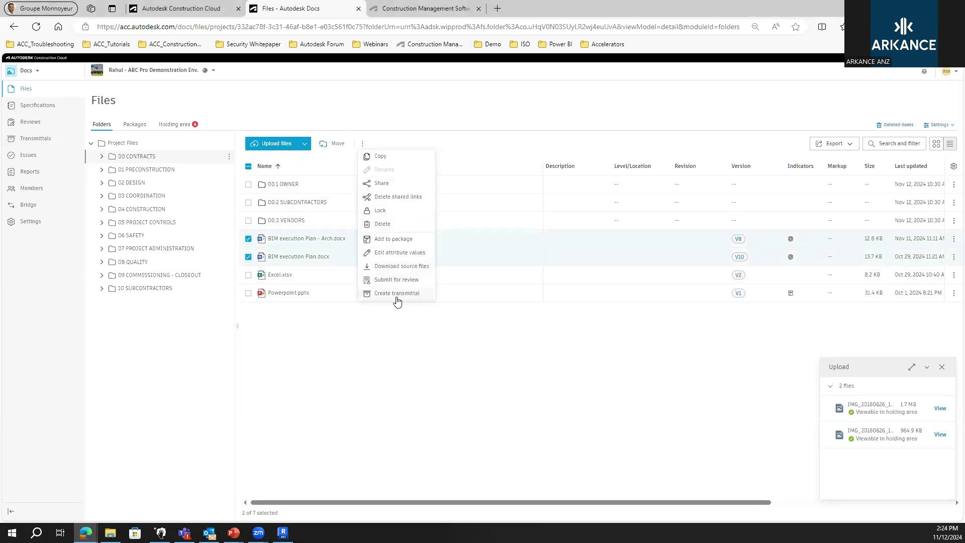
{"action": "left_click", "coordinate": [45, 147]}
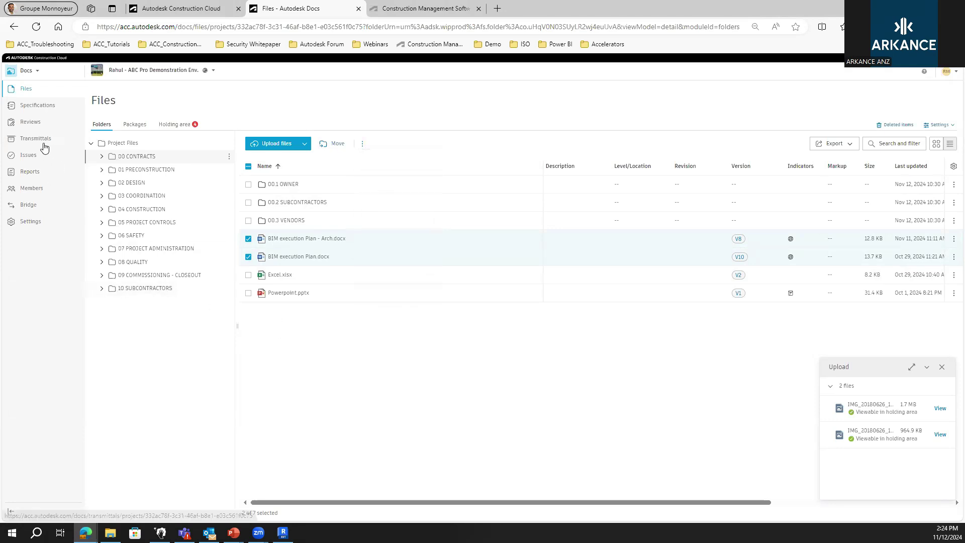
Step: Start a new transmittal containing Excel.xlsx and Powerpoint.pptx from the 00 CONTRACTS folder
{"action": "left_click", "coordinate": [44, 147]}
{"action": "left_click", "coordinate": [133, 140]}
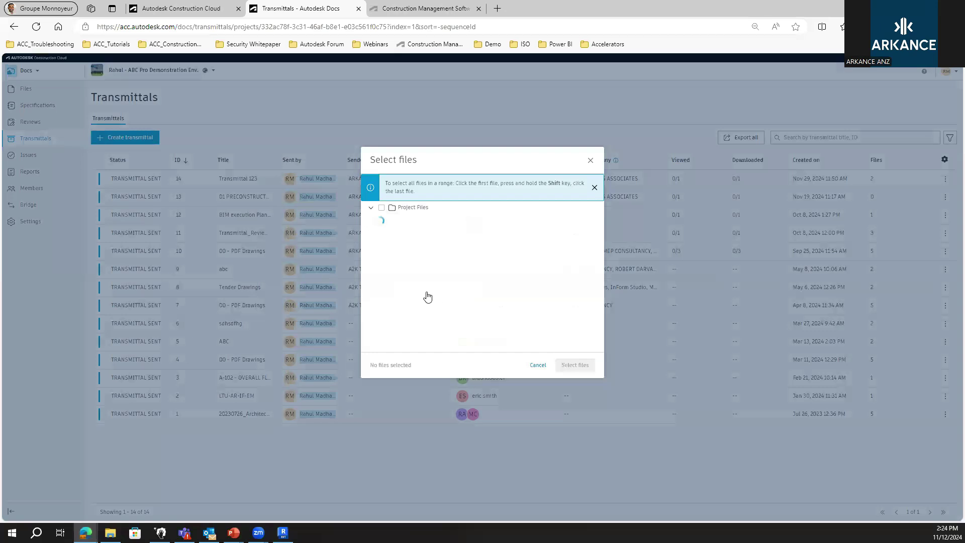
{"action": "left_click", "coordinate": [381, 220]}
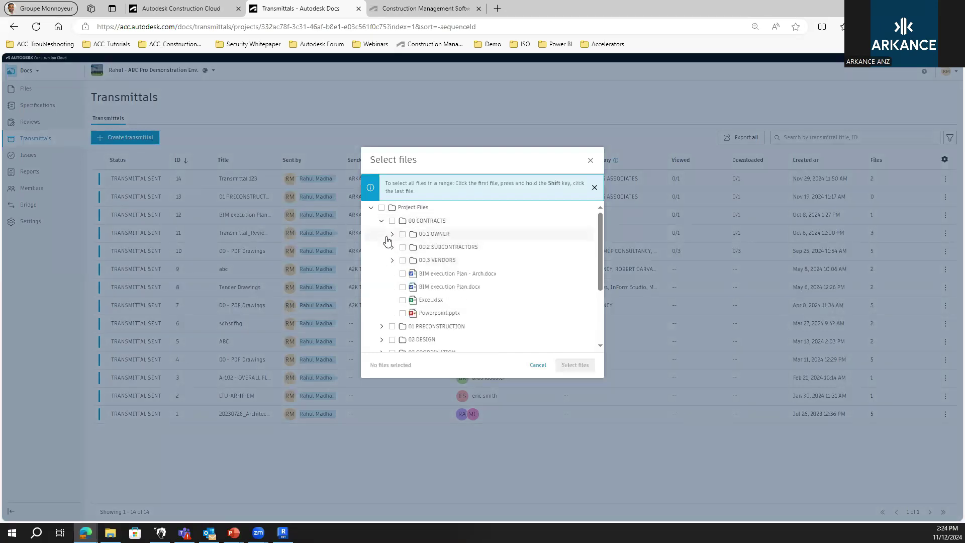
{"action": "left_click", "coordinate": [403, 300]}
{"action": "left_click", "coordinate": [403, 313]}
{"action": "left_click", "coordinate": [567, 366]}
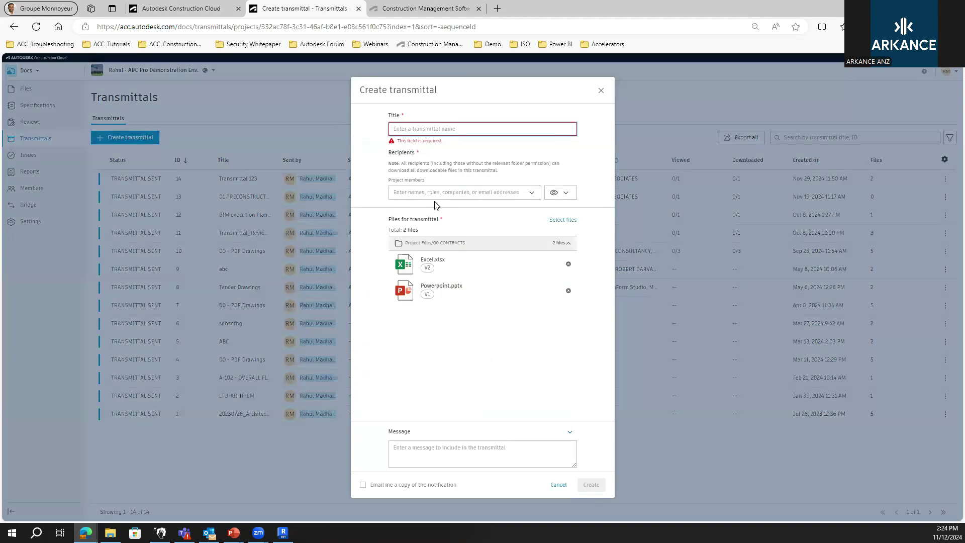
Step: View the users and companies available as transmittal recipients, and close the transmittal without creating it
{"action": "left_click", "coordinate": [467, 196]}
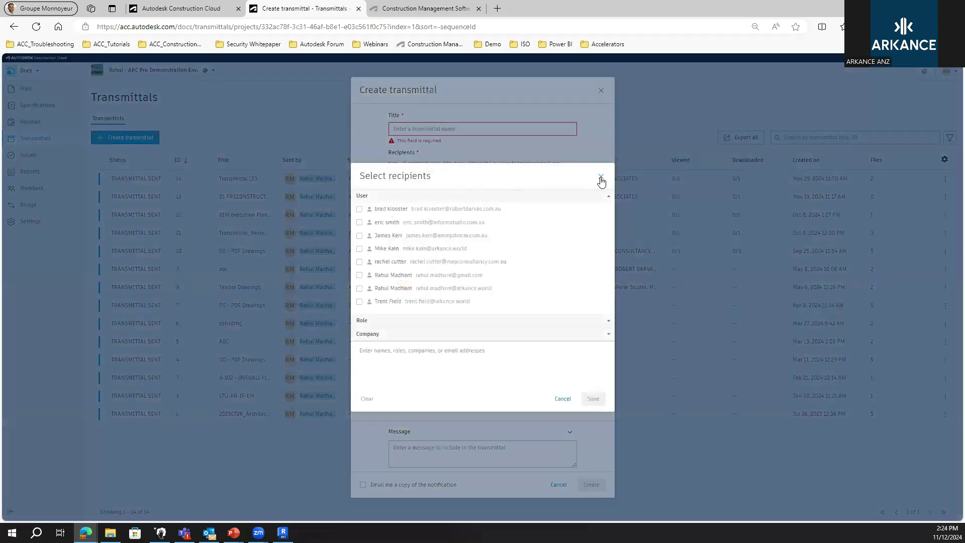
{"action": "left_click", "coordinate": [385, 334]}
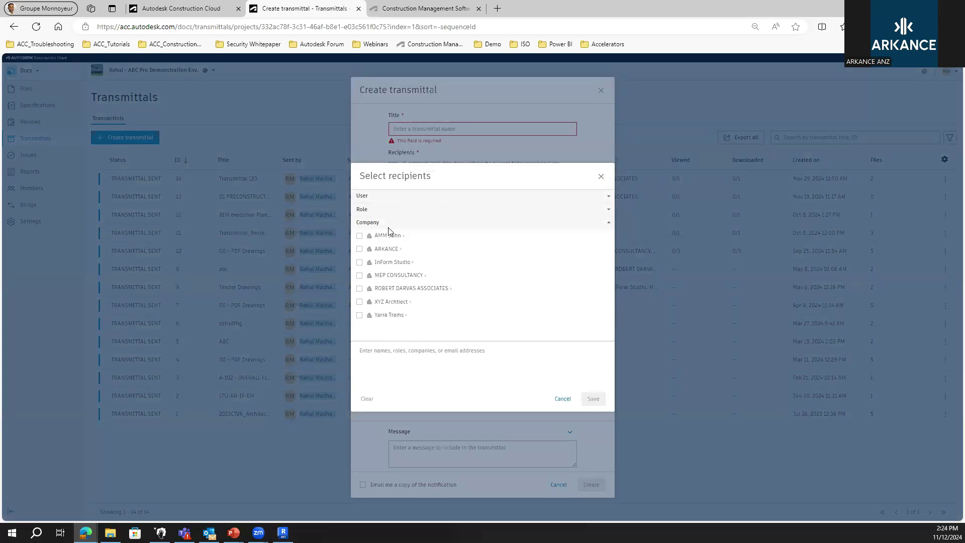
{"action": "left_click", "coordinate": [562, 402]}
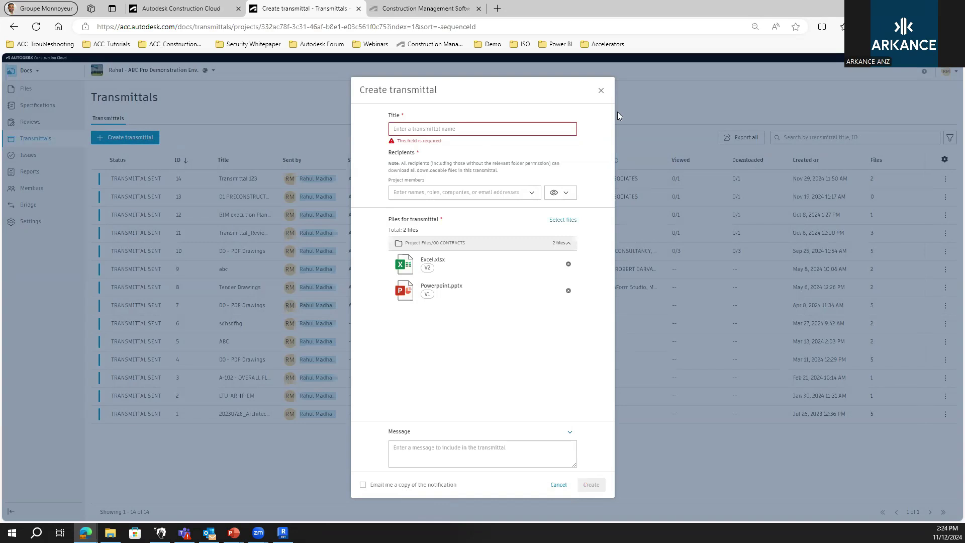
{"action": "left_click", "coordinate": [600, 91]}
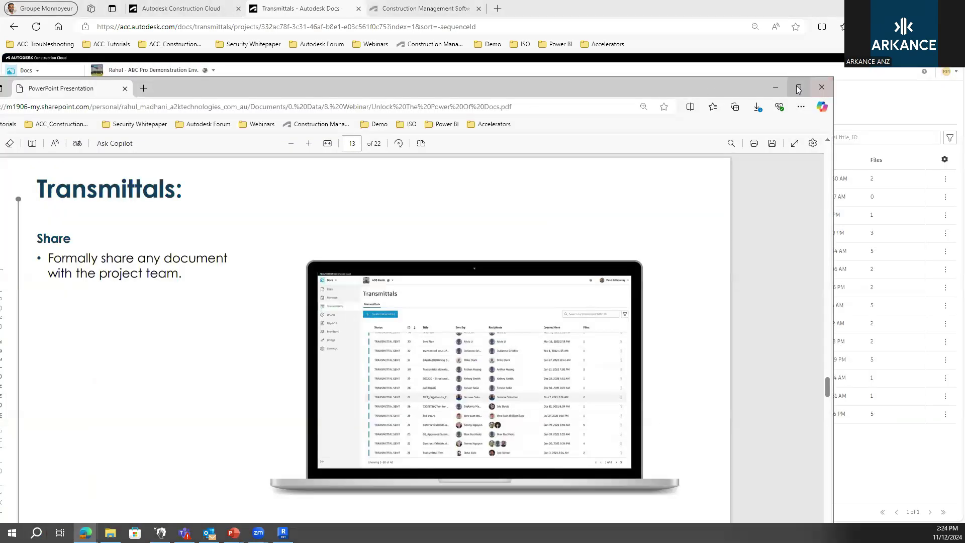
Step: Switch to the webinar presentation PDF and view its slides in full screen from Transmittals through to Issues
{"action": "left_click", "coordinate": [798, 87]}
{"action": "key", "text": "F11"}
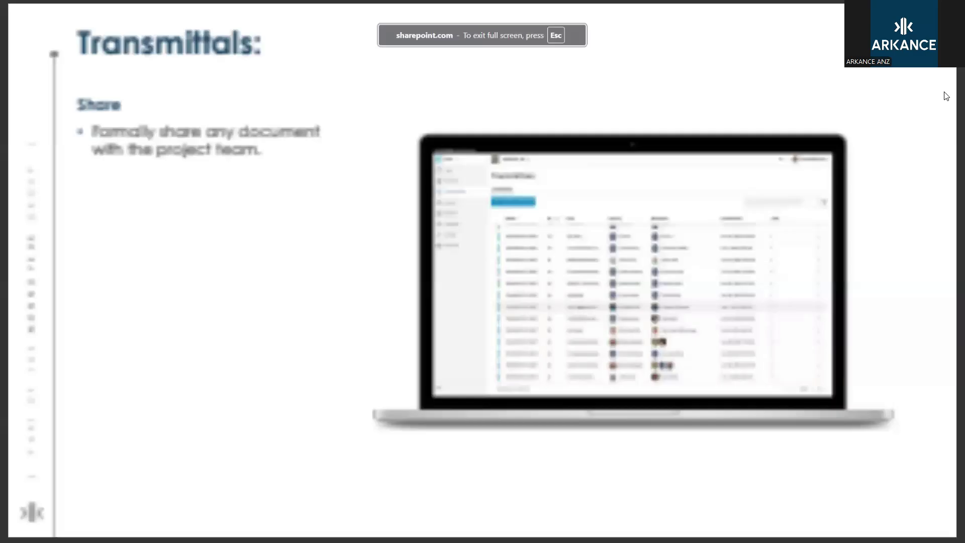
{"action": "key", "text": "Right"}
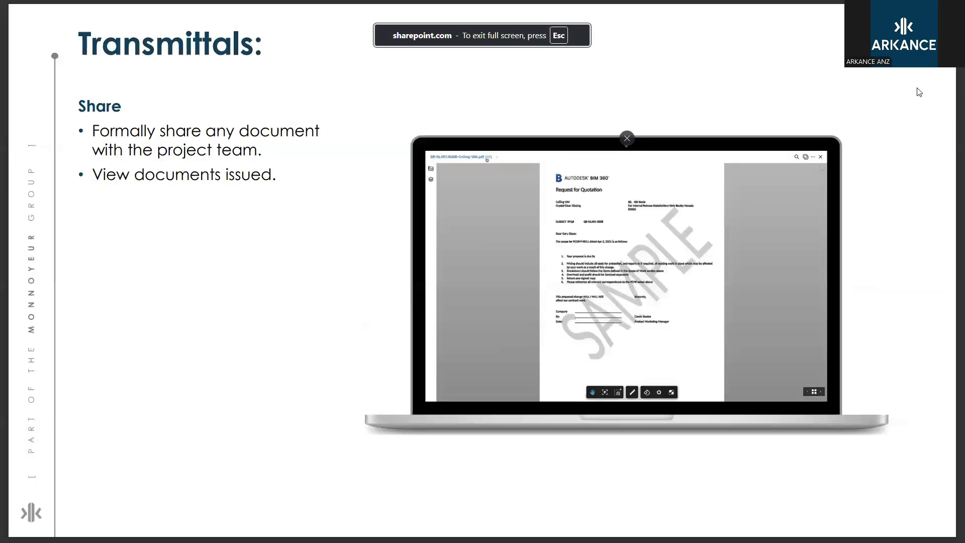
{"action": "key", "text": "Right"}
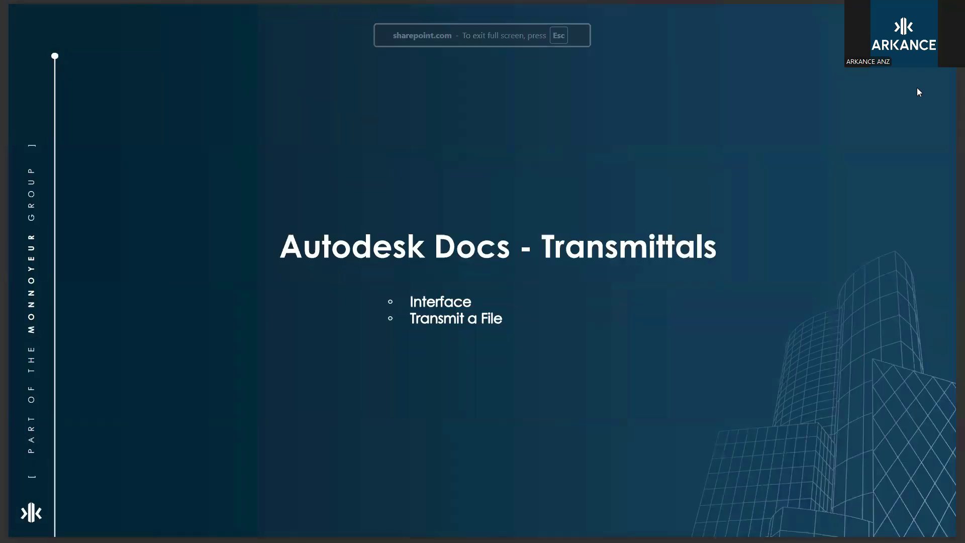
{"action": "key", "text": "Right"}
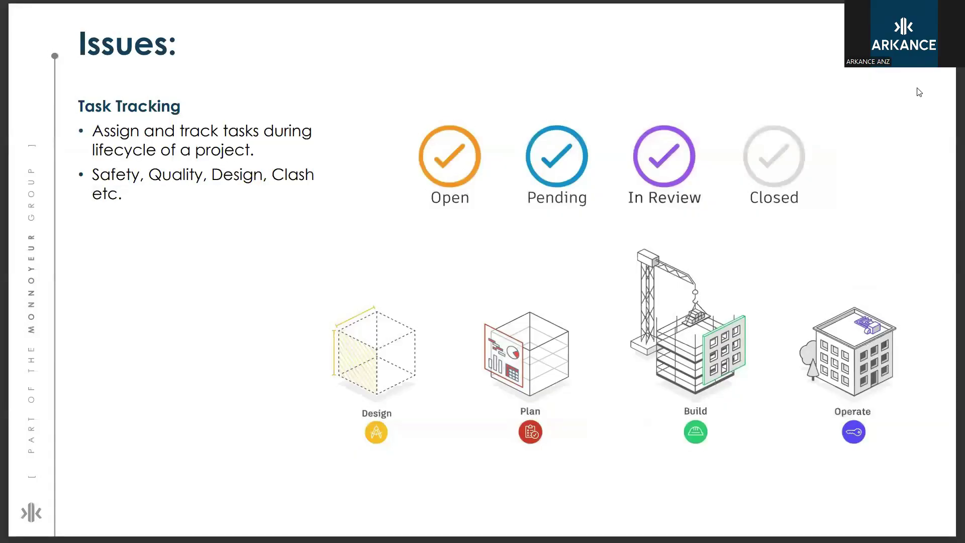
{"action": "mouse_move", "coordinate": [229, 32]}
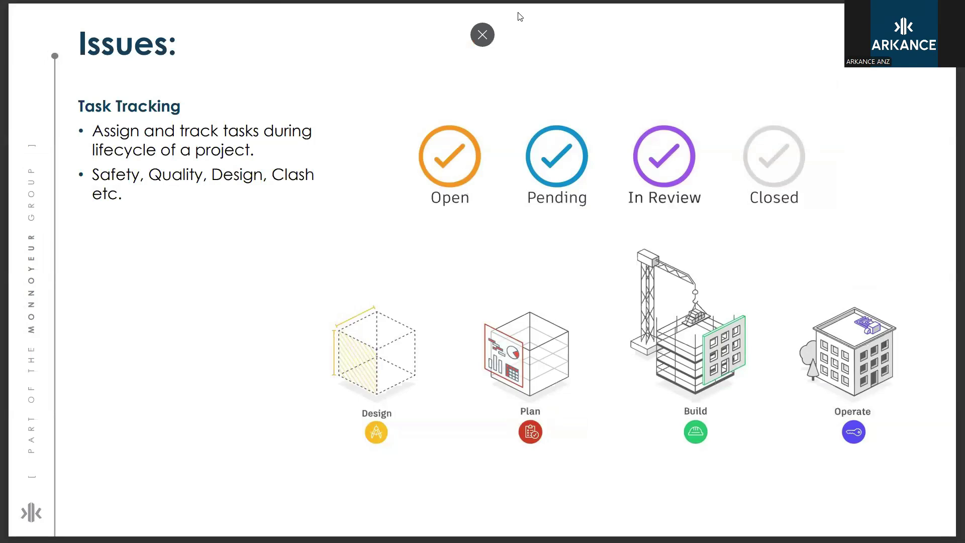
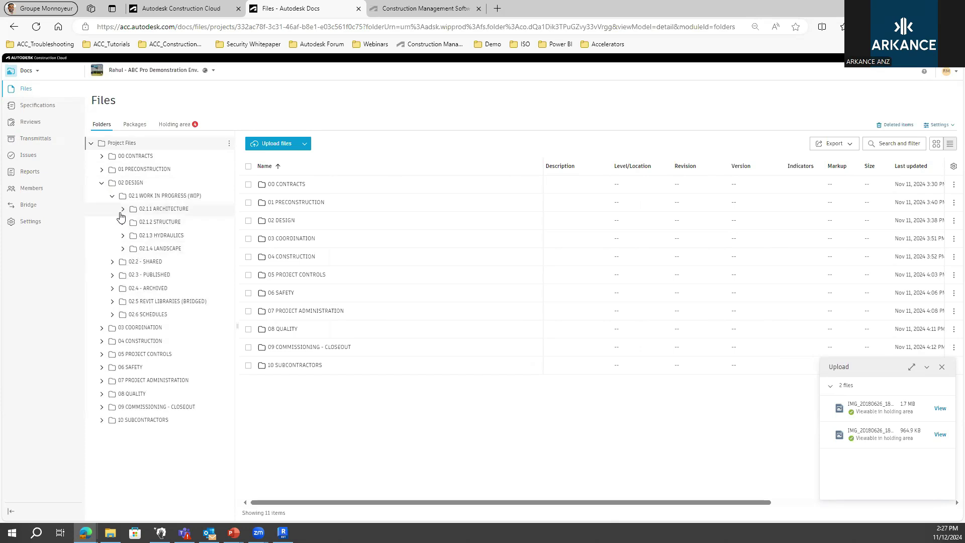
Step: Open A-102 - OVERALL FLOOR PLAN - SECOND FLOOR.pdf from the 02.1.1.1 PDFS folder and place a Coordination issue near the upper wing's east end
{"action": "left_click", "coordinate": [164, 222]}
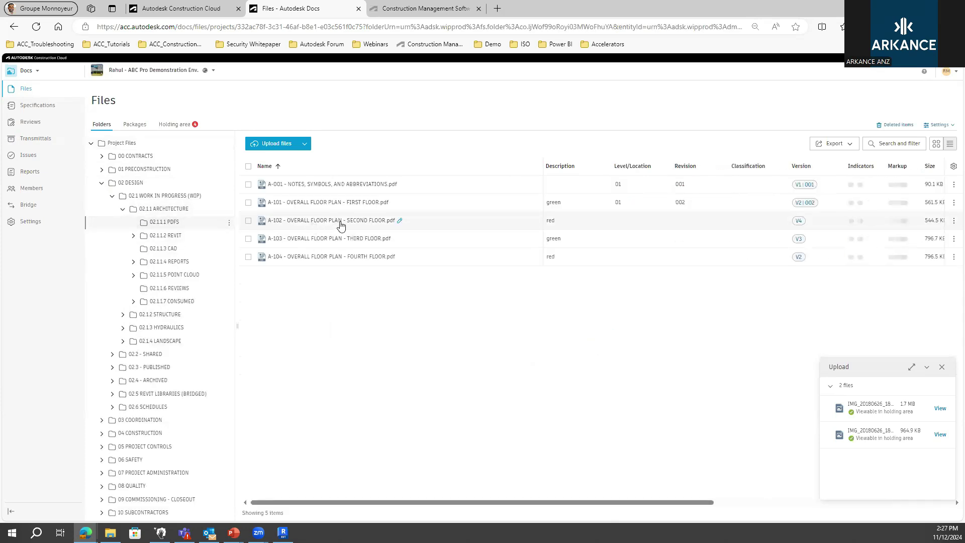
{"action": "left_click", "coordinate": [338, 224]}
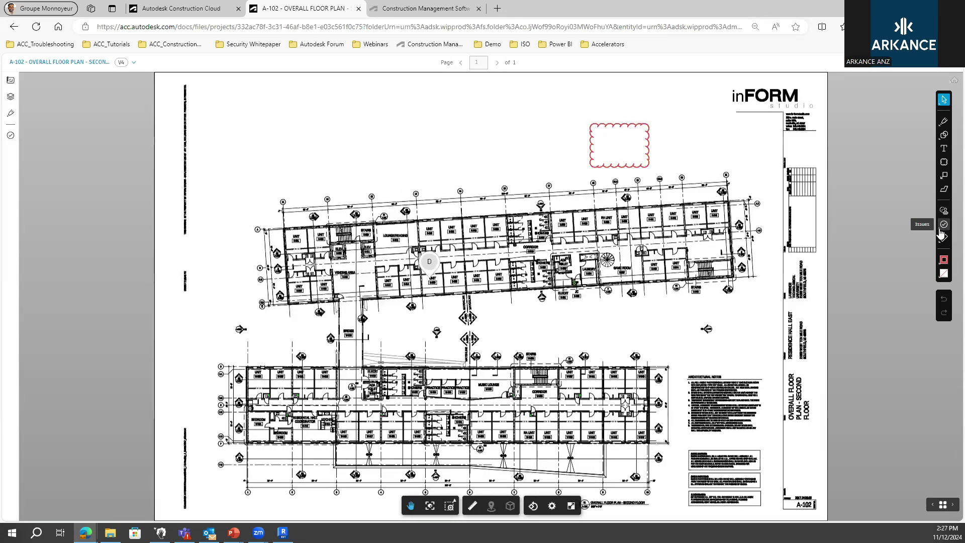
{"action": "left_click", "coordinate": [943, 225]}
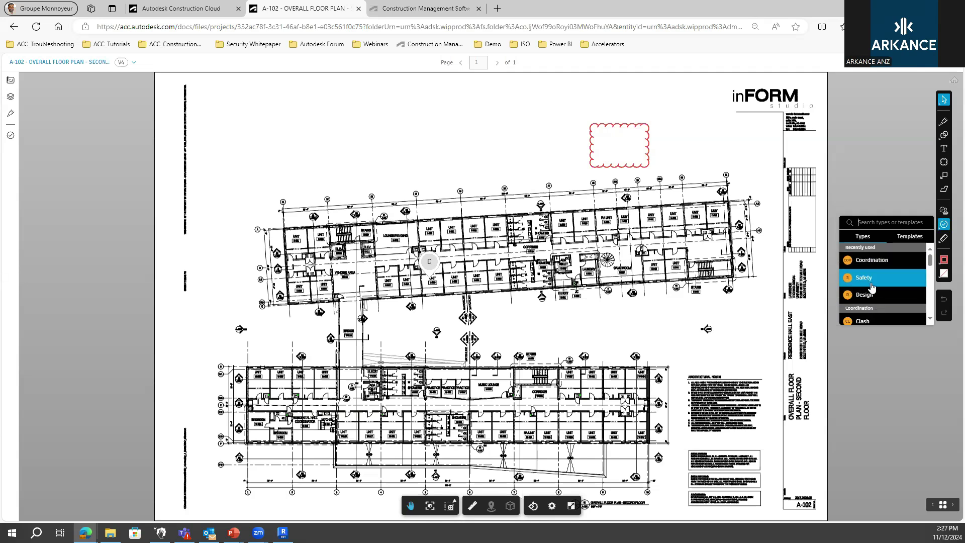
{"action": "left_click", "coordinate": [880, 260]}
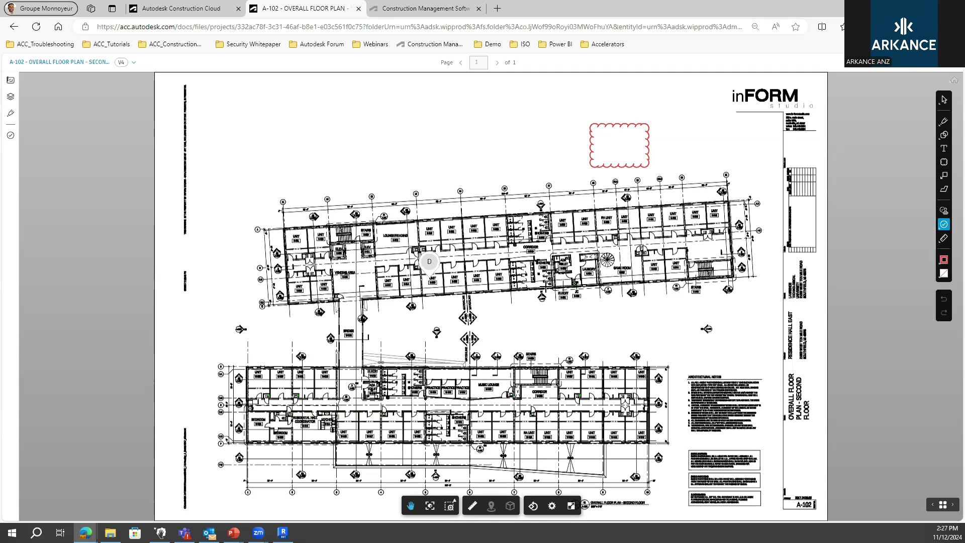
{"action": "left_click", "coordinate": [706, 238]}
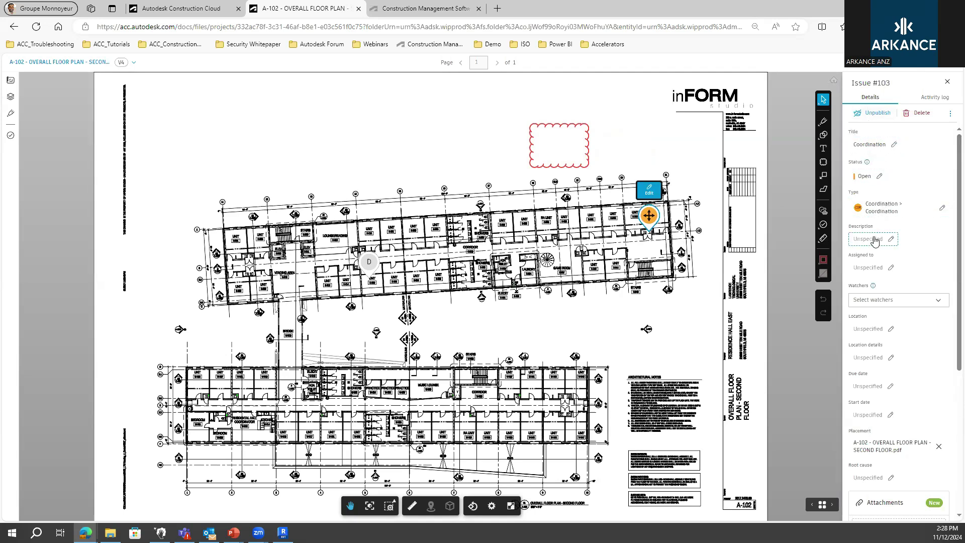
Step: Assign the Coordination issue to the project member from Yarra Trams
{"action": "left_click", "coordinate": [899, 269]}
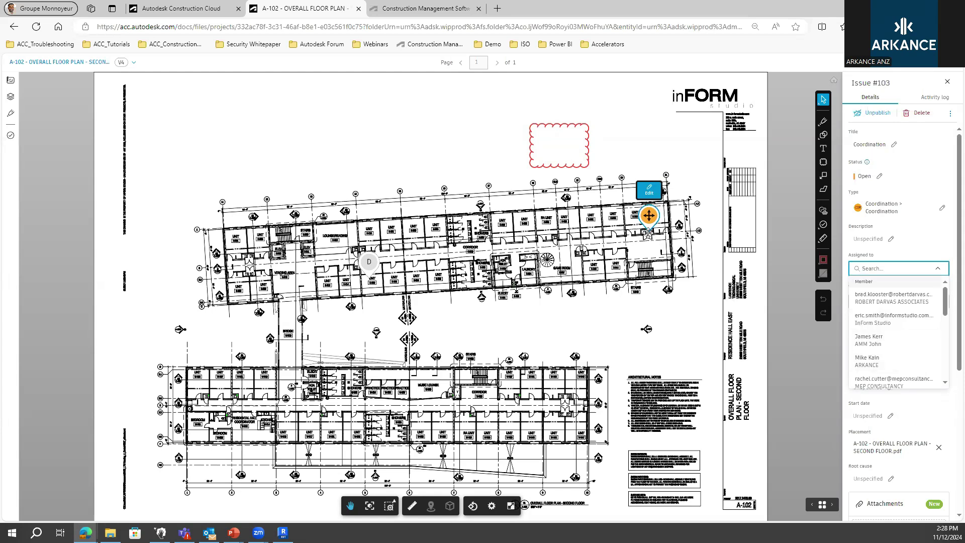
{"action": "scroll", "coordinate": [897, 341], "scroll_direction": "down", "scroll_amount": 2}
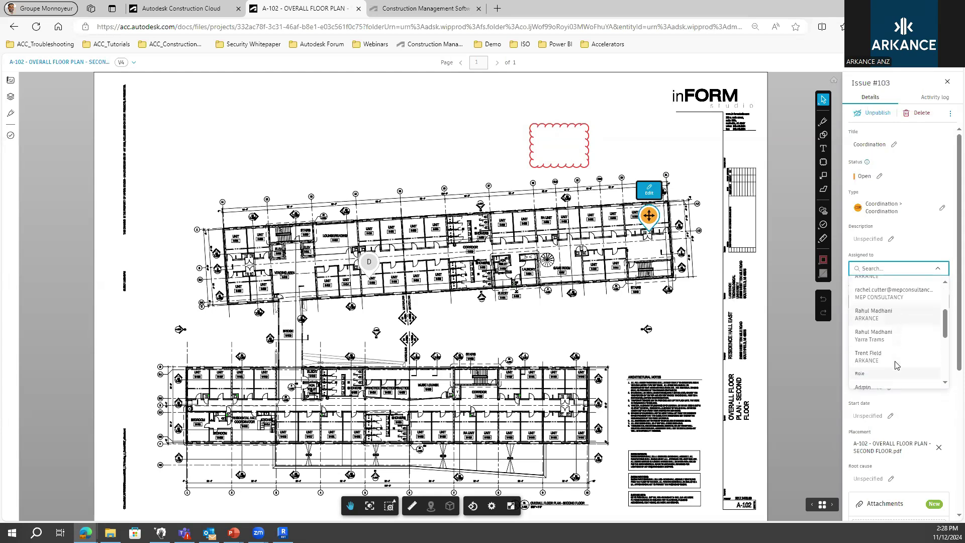
{"action": "left_click", "coordinate": [888, 332]}
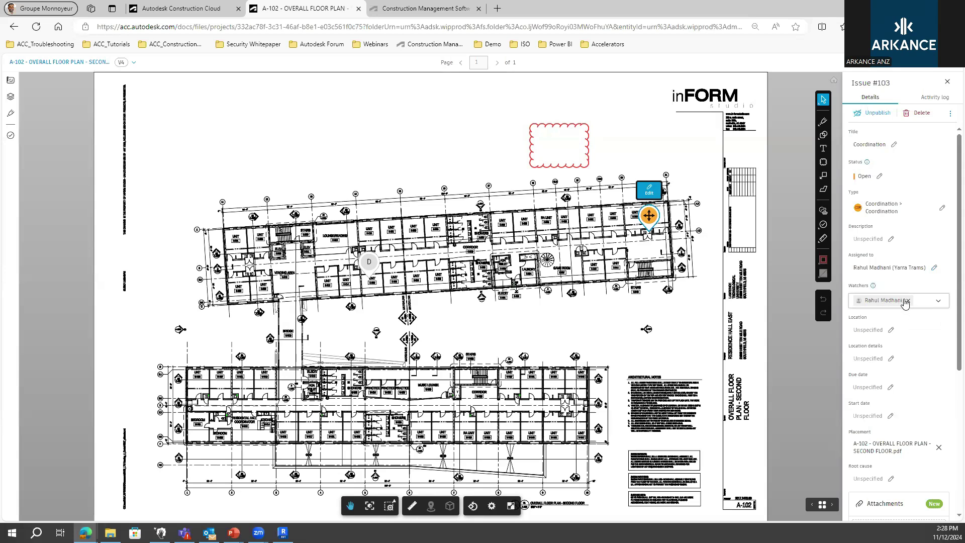
Step: Set the issue's due date to Dec 18, 2024 and start date to Dec 11, 2024, and close its details
{"action": "left_click", "coordinate": [892, 389]}
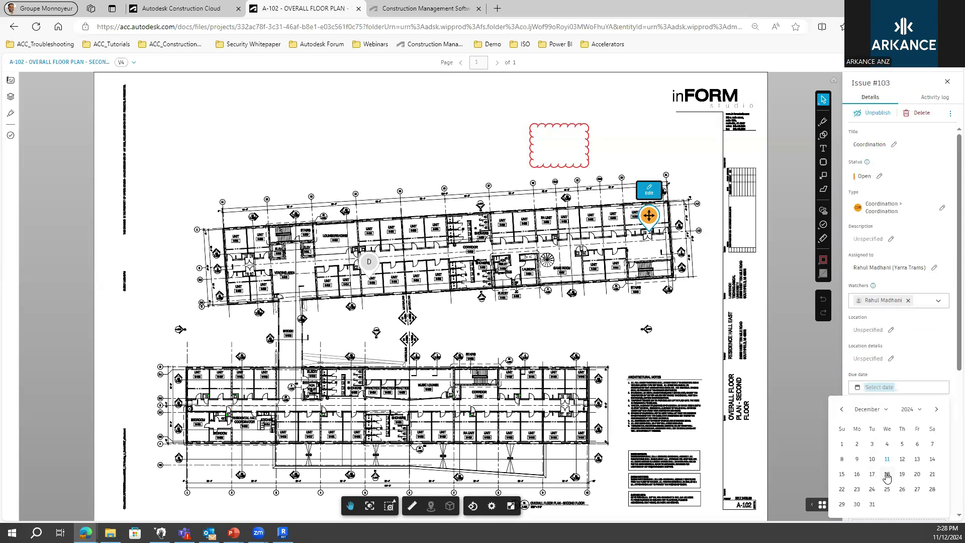
{"action": "left_click", "coordinate": [887, 474]}
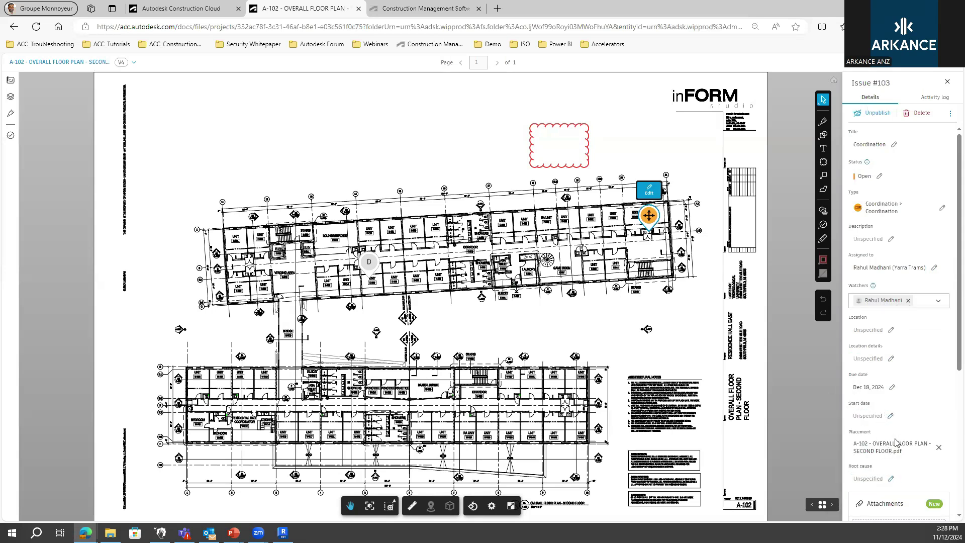
{"action": "scroll", "coordinate": [890, 417], "scroll_direction": "down", "scroll_amount": 1}
{"action": "left_click", "coordinate": [894, 367]}
{"action": "left_click", "coordinate": [886, 441]}
{"action": "scroll", "coordinate": [920, 403], "scroll_direction": "down", "scroll_amount": 3}
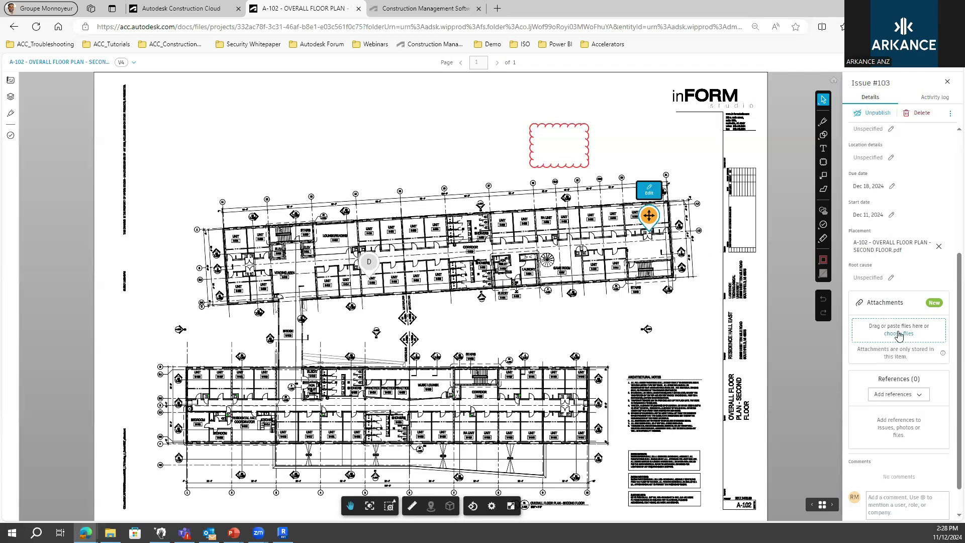
{"action": "scroll", "coordinate": [900, 427], "scroll_direction": "down", "scroll_amount": 1}
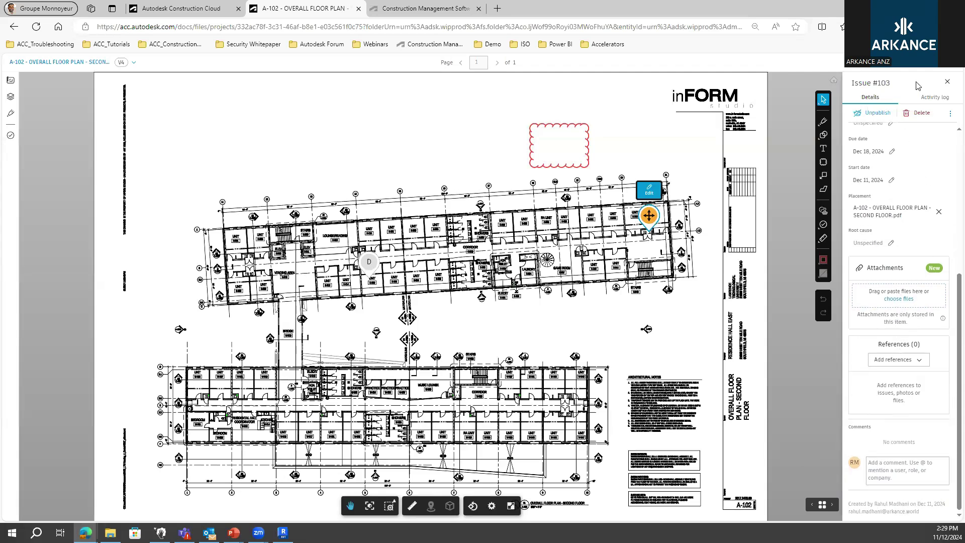
{"action": "left_click", "coordinate": [948, 82]}
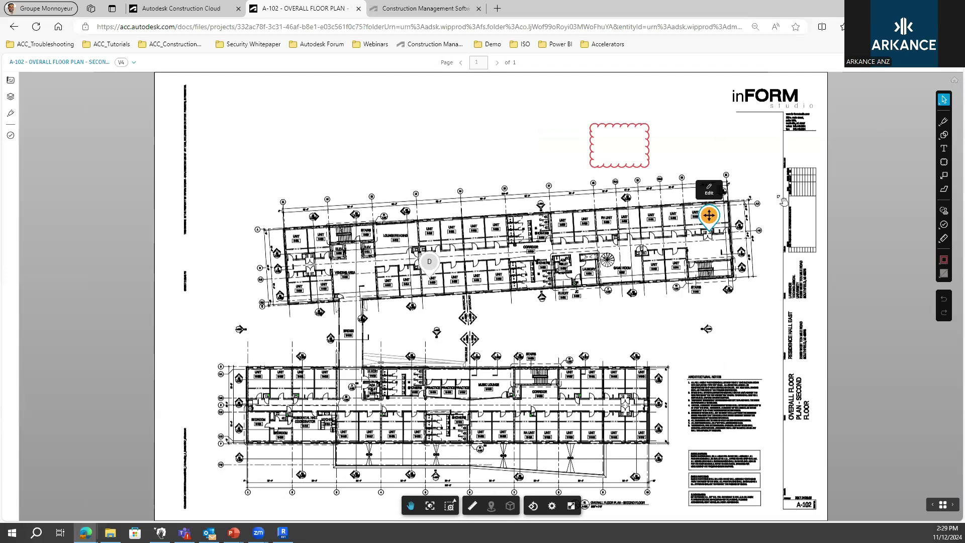
Step: Reopen the Coordination issue, view its available statuses without changing the status, and return to the project files
{"action": "left_click", "coordinate": [706, 192]}
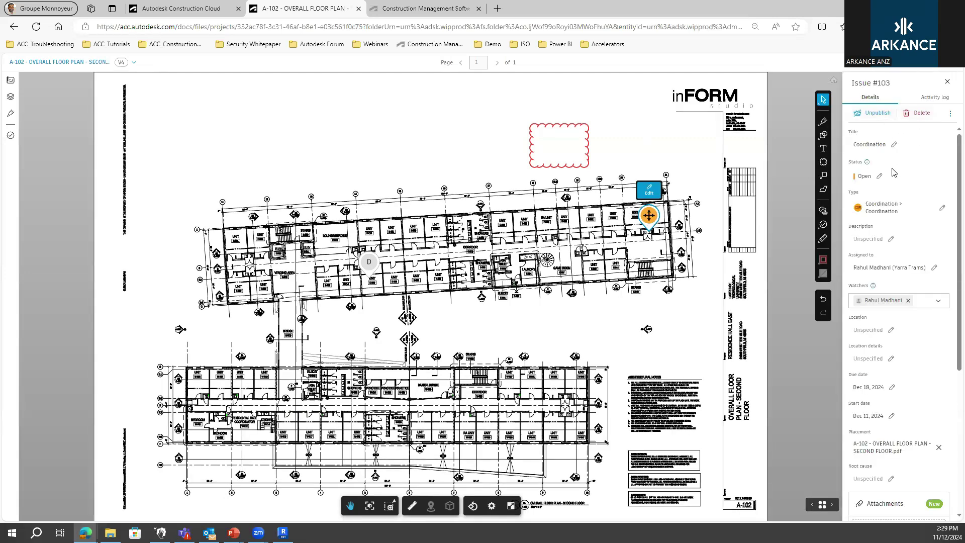
{"action": "left_click", "coordinate": [879, 176]}
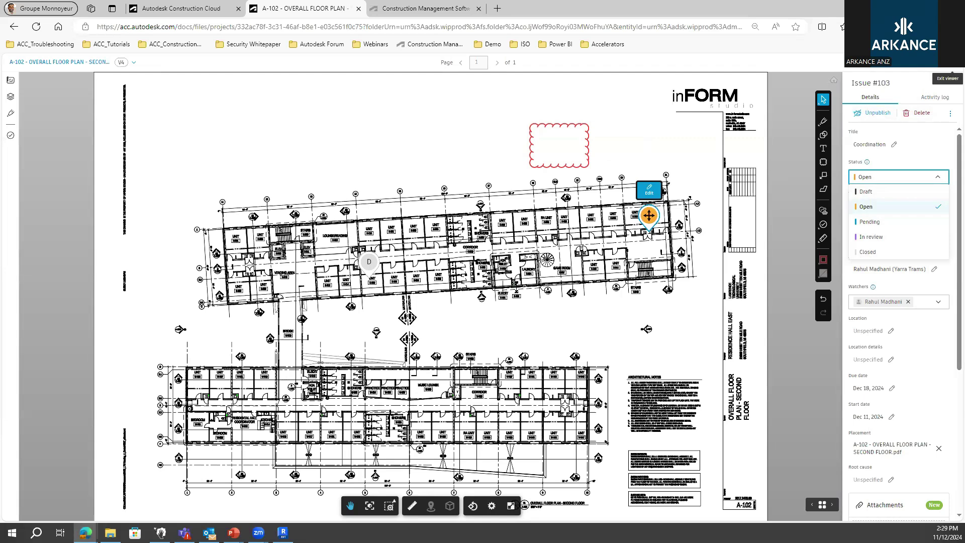
{"action": "left_click", "coordinate": [896, 133]}
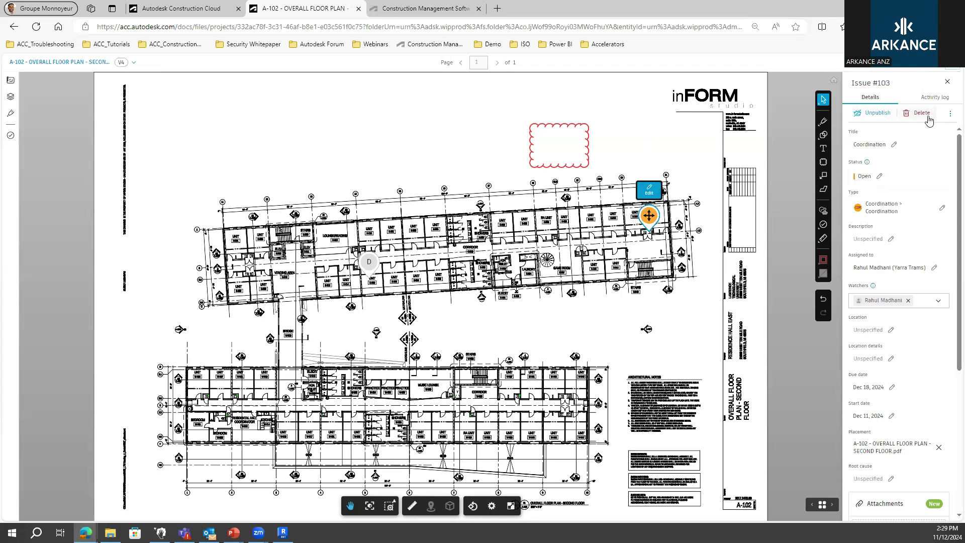
{"action": "left_click", "coordinate": [950, 97]}
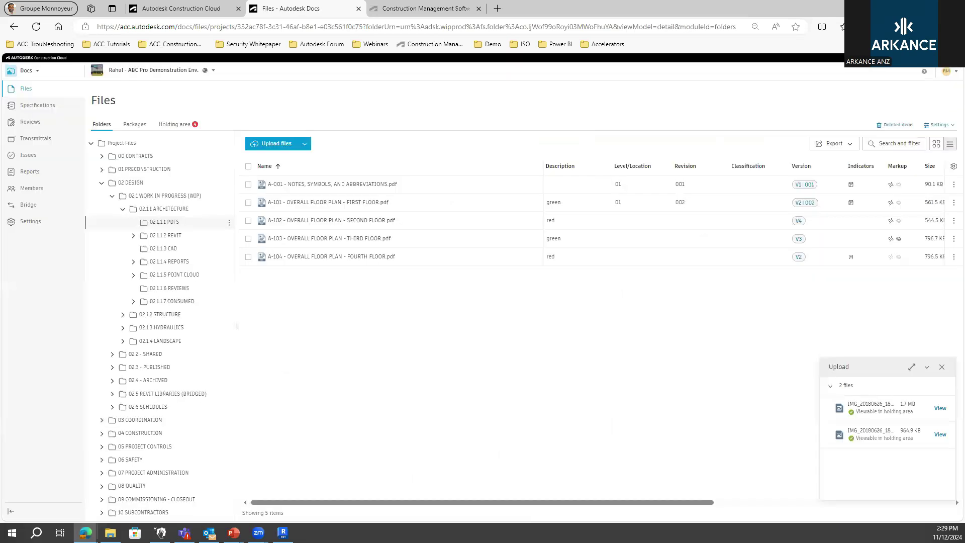
Step: Replace the filters on the project's issues list with status Open and type Coordination
{"action": "left_click", "coordinate": [29, 159]}
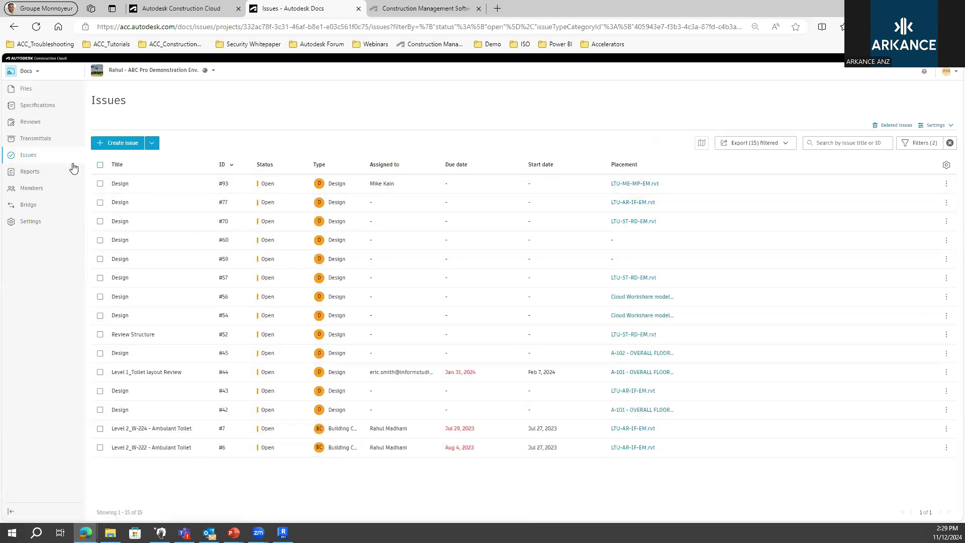
{"action": "left_click", "coordinate": [949, 143]}
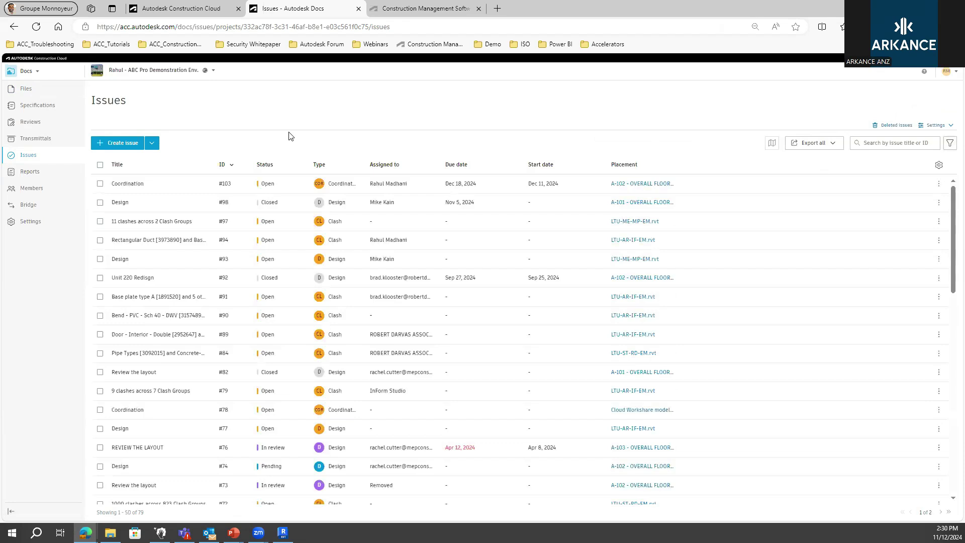
{"action": "left_click", "coordinate": [950, 143]}
{"action": "left_click", "coordinate": [887, 188]}
{"action": "left_click", "coordinate": [849, 213]}
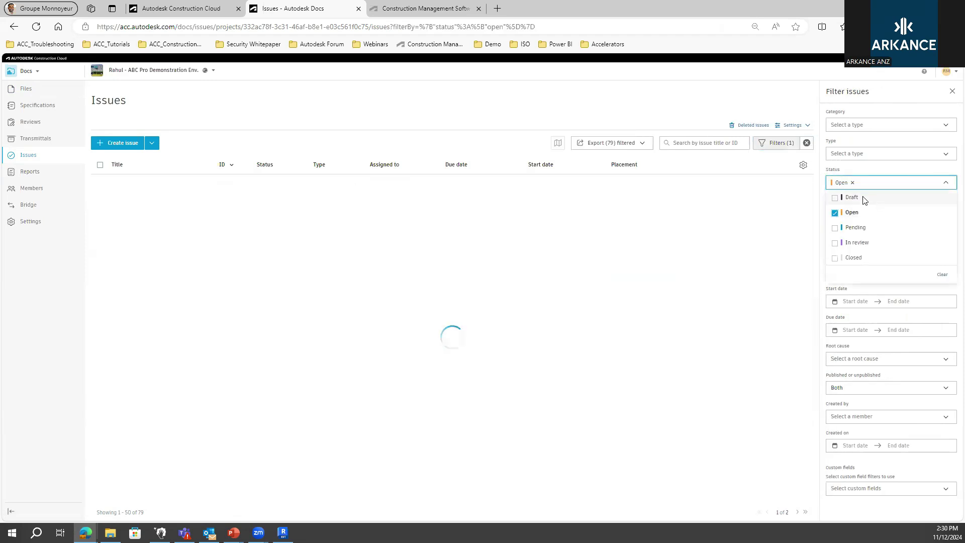
{"action": "left_click", "coordinate": [872, 153]}
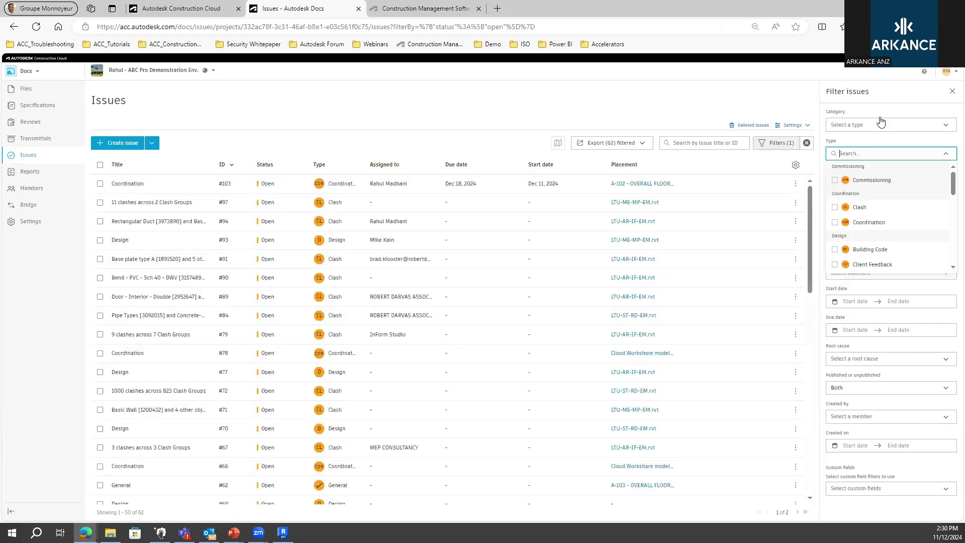
{"action": "left_click", "coordinate": [836, 222]}
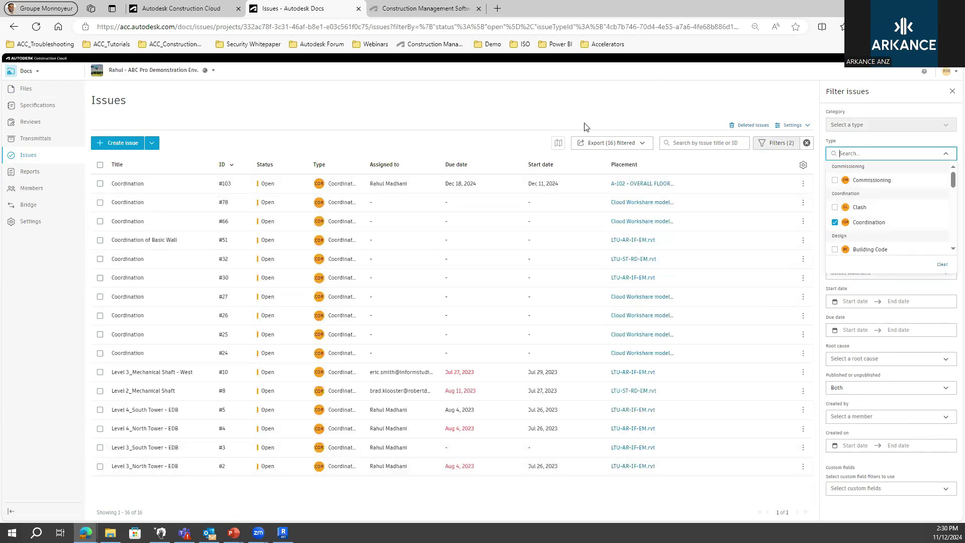
Step: Select all filtered Coordination issues in the list and view the available export options
{"action": "left_click", "coordinate": [951, 92]}
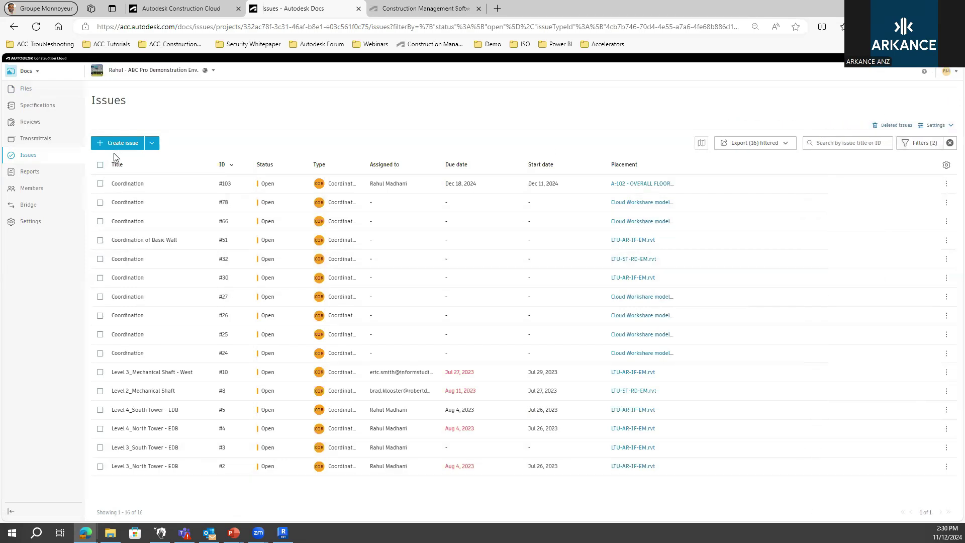
{"action": "left_click", "coordinate": [100, 166]}
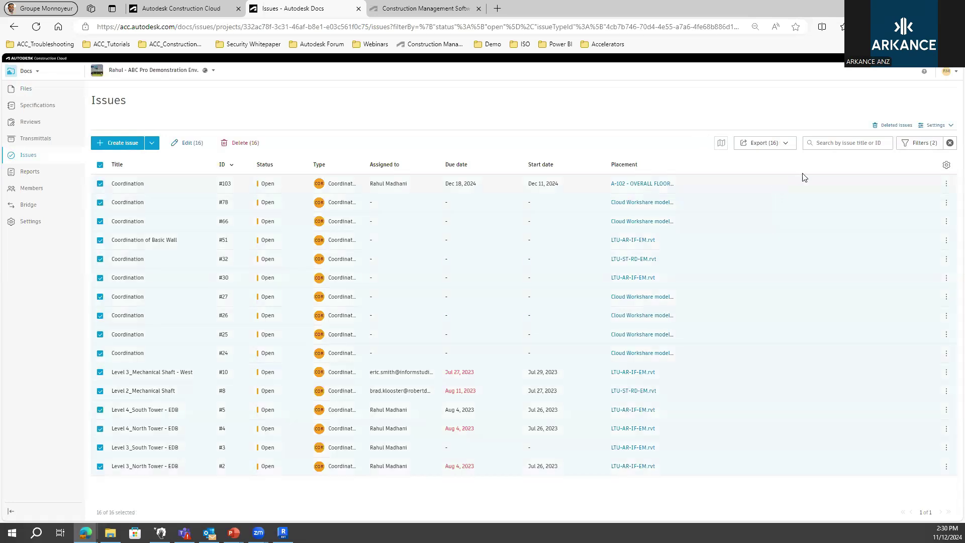
{"action": "left_click", "coordinate": [787, 148]}
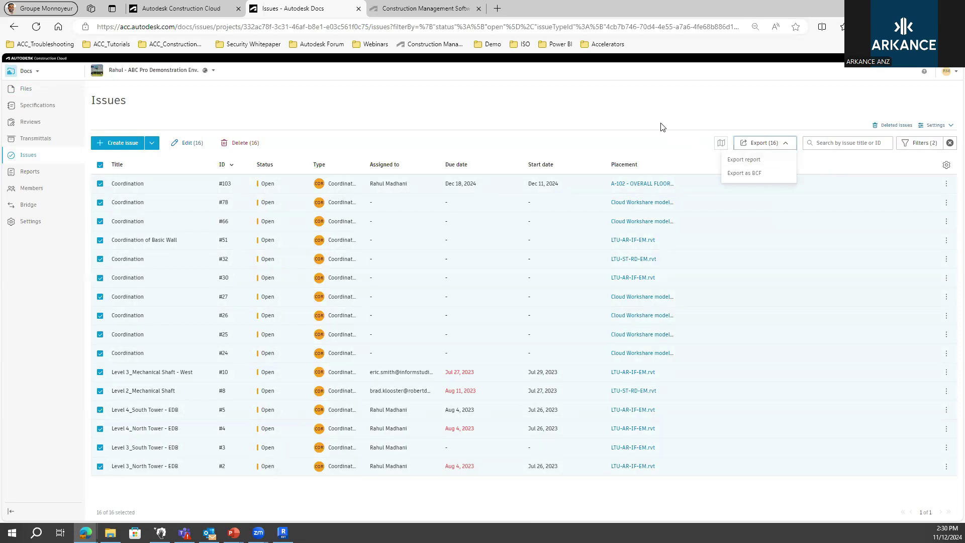
Step: Start a report from the Assigned items by company template and enable saving it to Files
{"action": "left_click", "coordinate": [28, 173]}
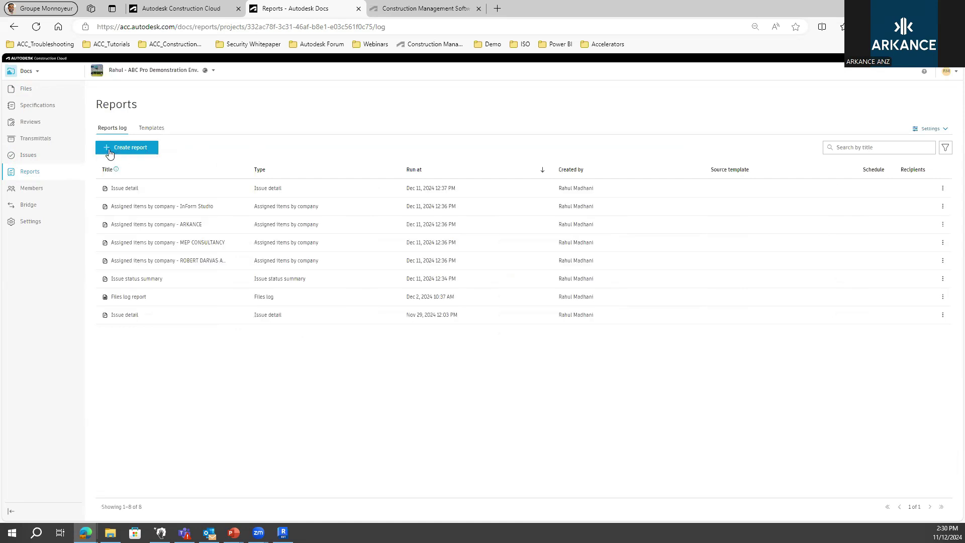
{"action": "left_click", "coordinate": [129, 151]}
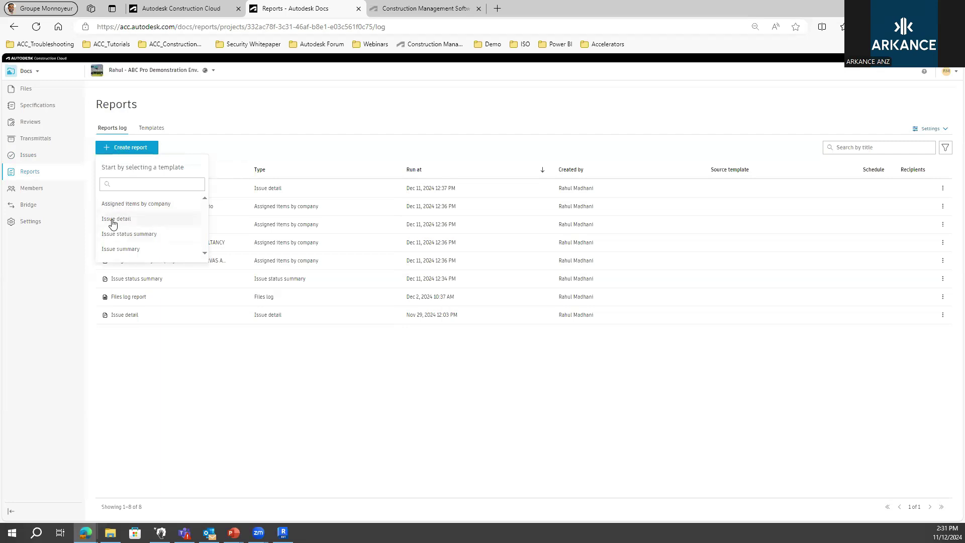
{"action": "left_click", "coordinate": [128, 203]}
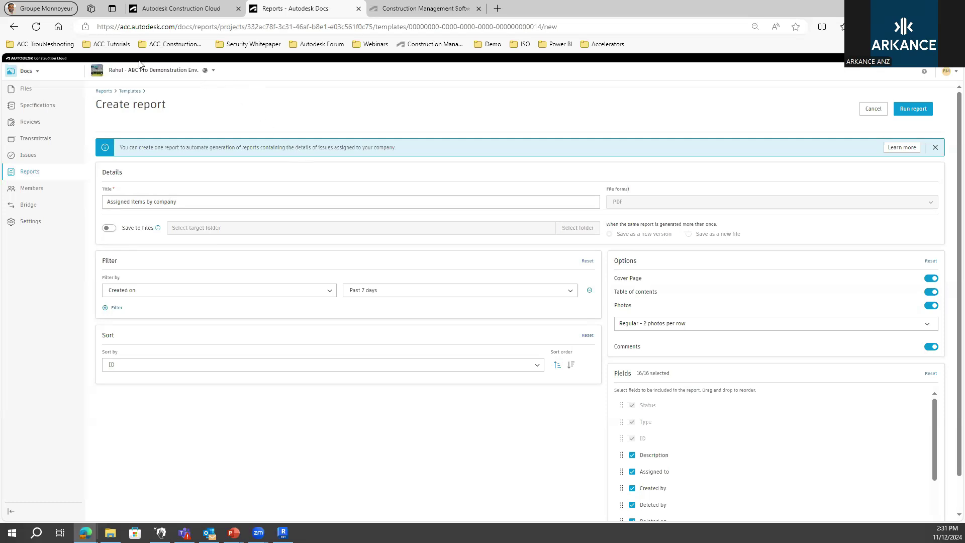
{"action": "left_click", "coordinate": [110, 229]}
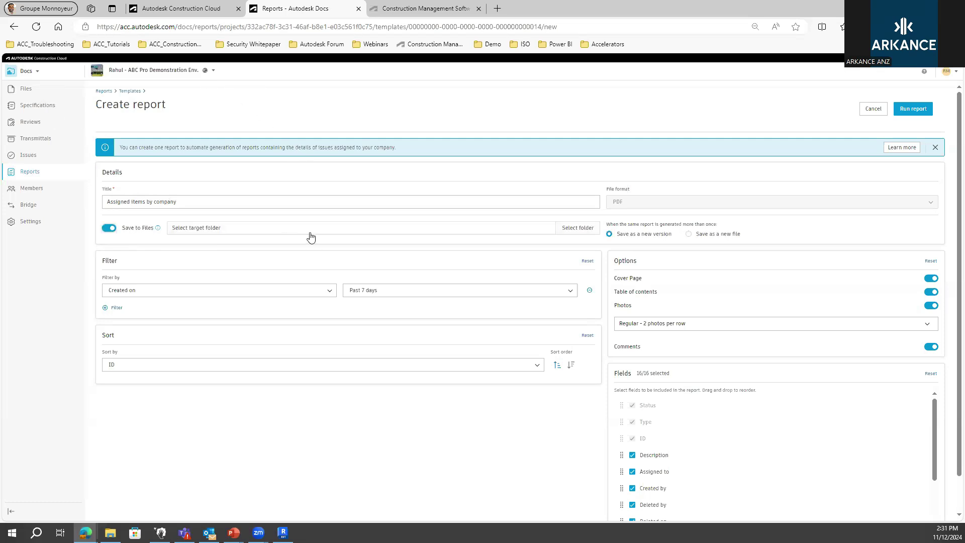
{"action": "left_click", "coordinate": [327, 292]}
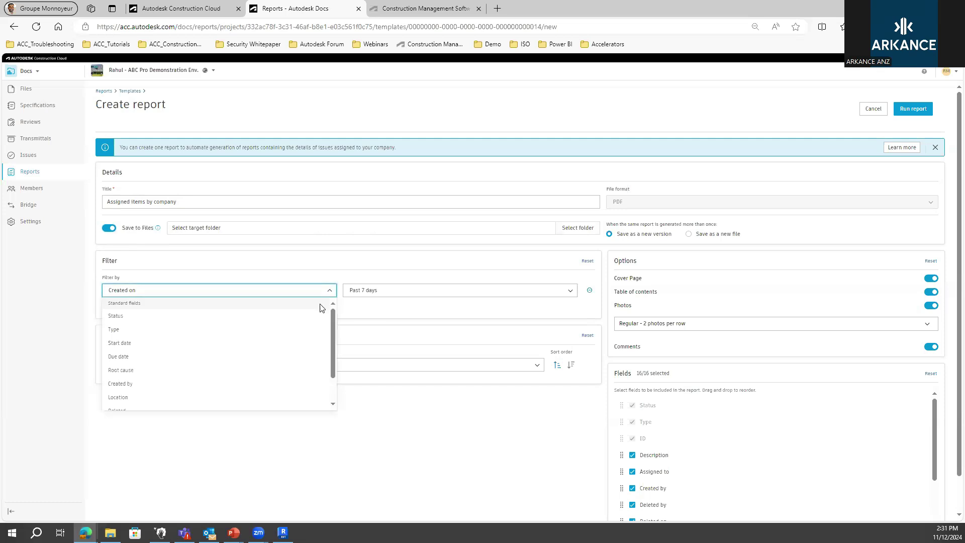
{"action": "left_click", "coordinate": [133, 331]}
{"action": "left_click", "coordinate": [420, 296]}
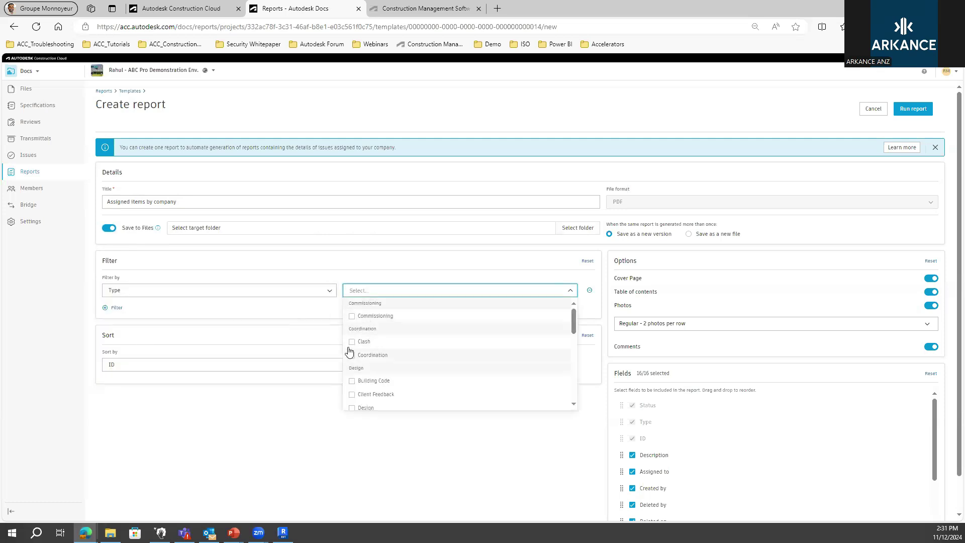
Step: Filter the report by issue status Open and dismiss the information banner
{"action": "left_click", "coordinate": [131, 294]}
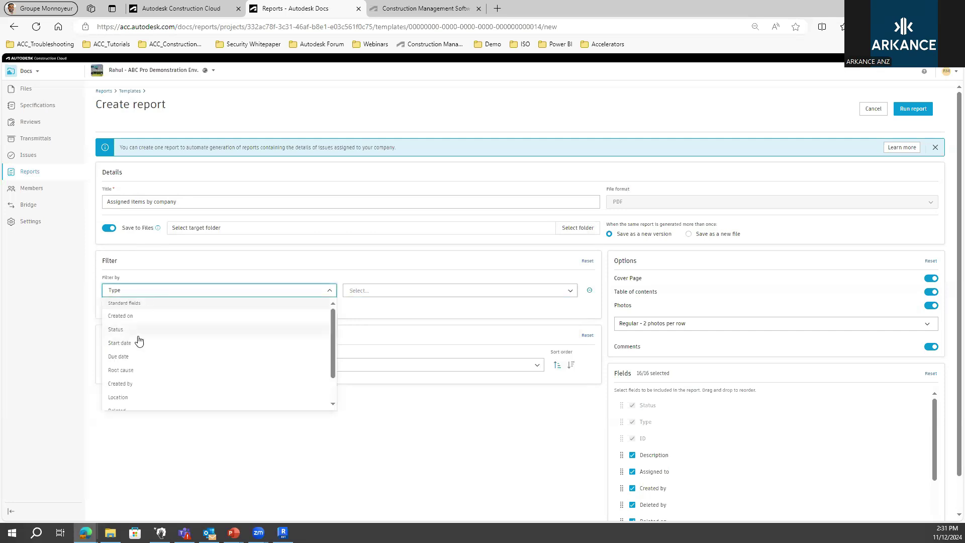
{"action": "scroll", "coordinate": [146, 349], "scroll_direction": "down", "scroll_amount": 1}
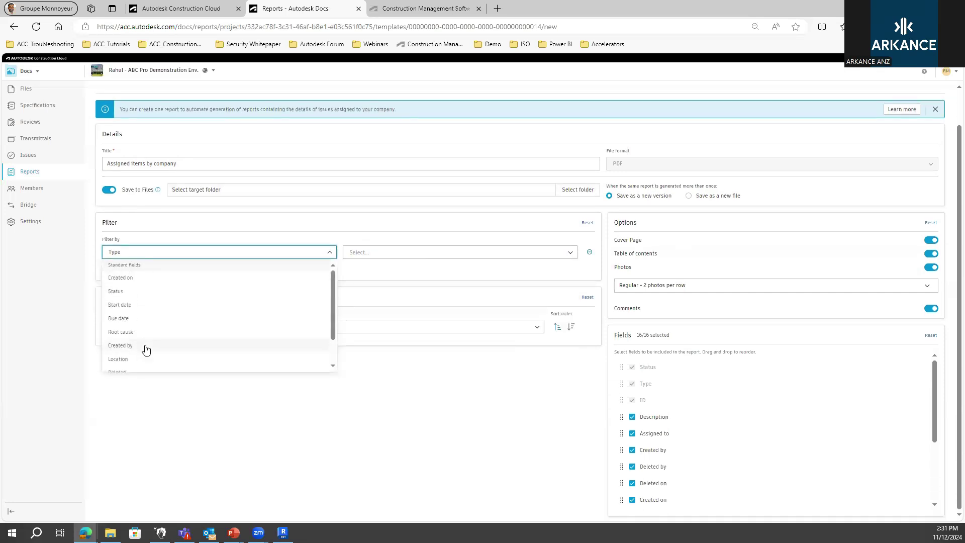
{"action": "left_click", "coordinate": [117, 291]}
{"action": "left_click", "coordinate": [386, 252]}
{"action": "left_click", "coordinate": [365, 282]}
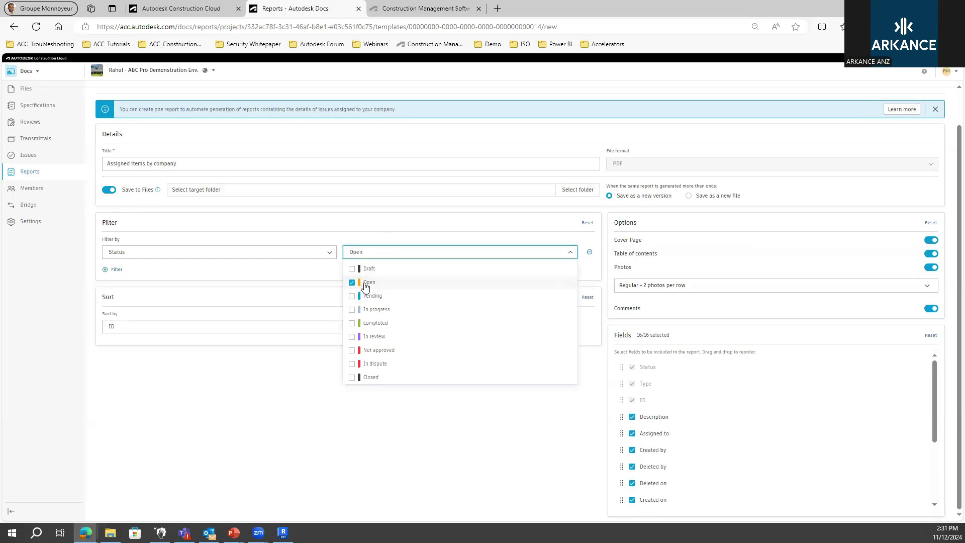
{"action": "left_click", "coordinate": [184, 469]}
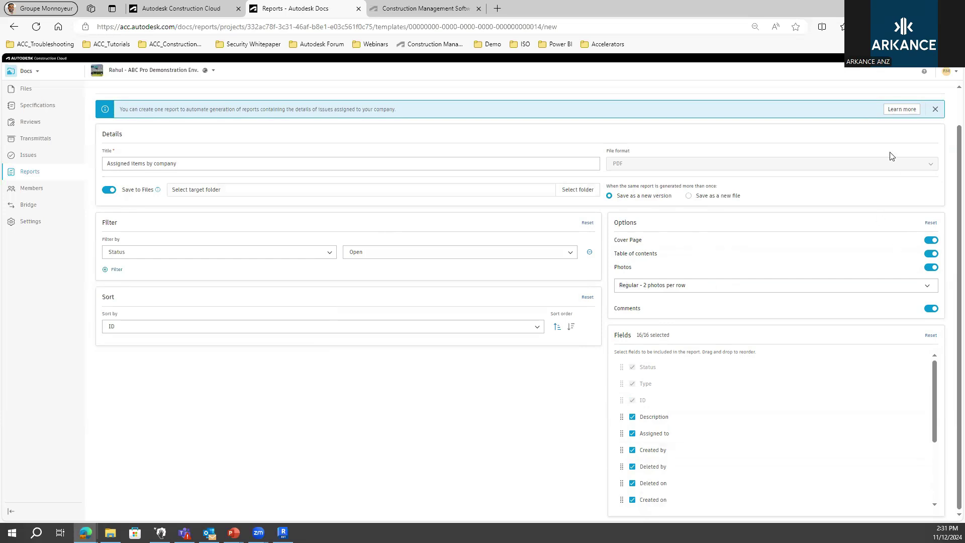
{"action": "left_click", "coordinate": [935, 110]}
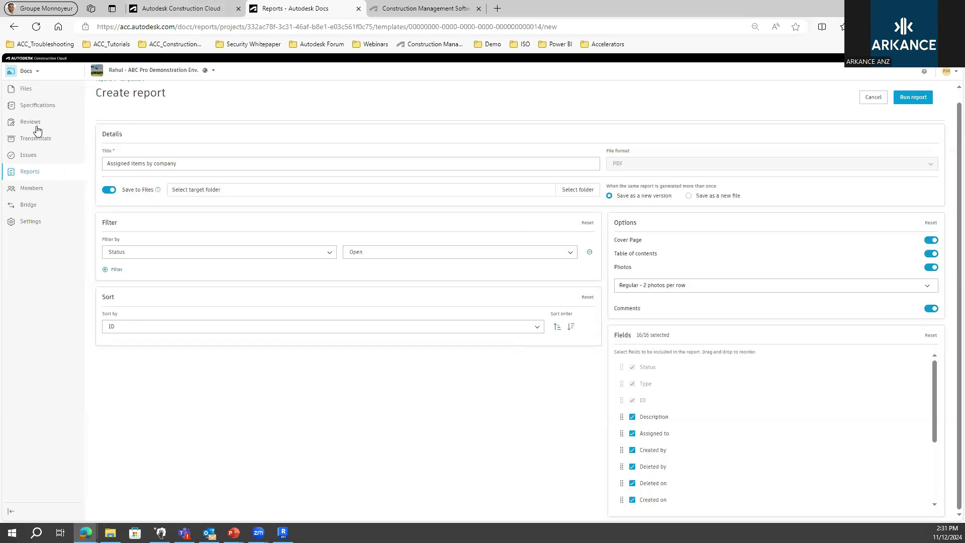
Step: Open the reports subfolder under 02 DESIGN, 02.1 WORK IN PROGRESS (WIP), 02.1.1 ARCHITECTURE, 02.1.1.4 REPORTS in the project files
{"action": "left_click", "coordinate": [43, 91]}
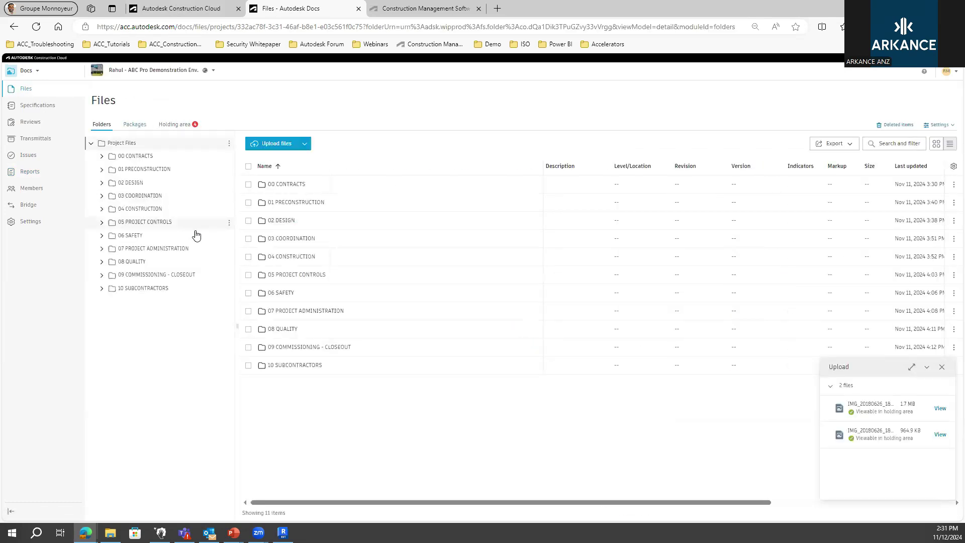
{"action": "left_click", "coordinate": [284, 221]}
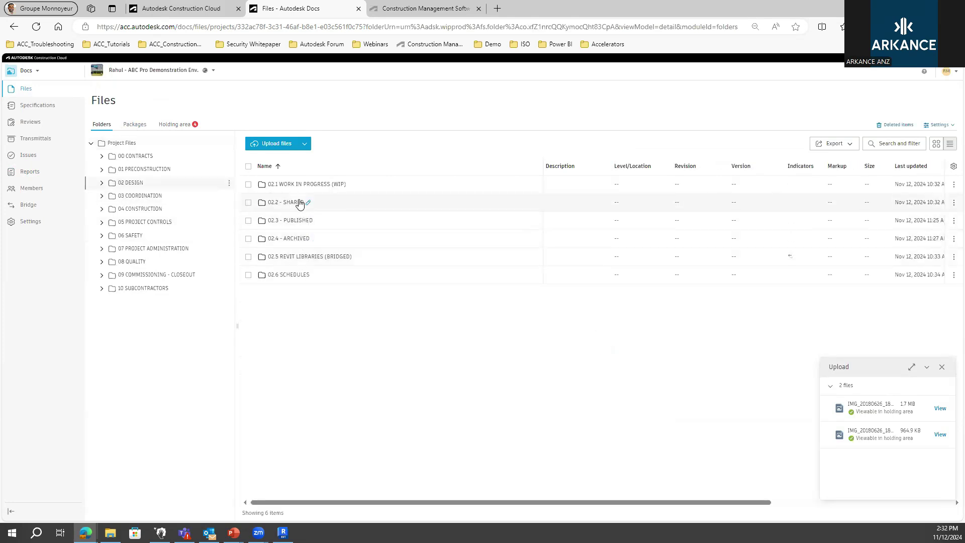
{"action": "left_click", "coordinate": [302, 185]}
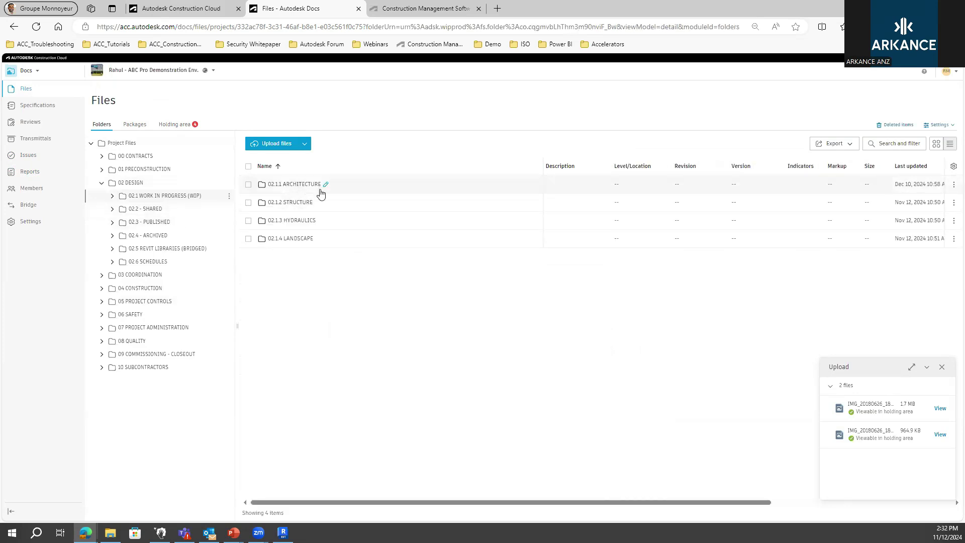
{"action": "left_click", "coordinate": [320, 190]}
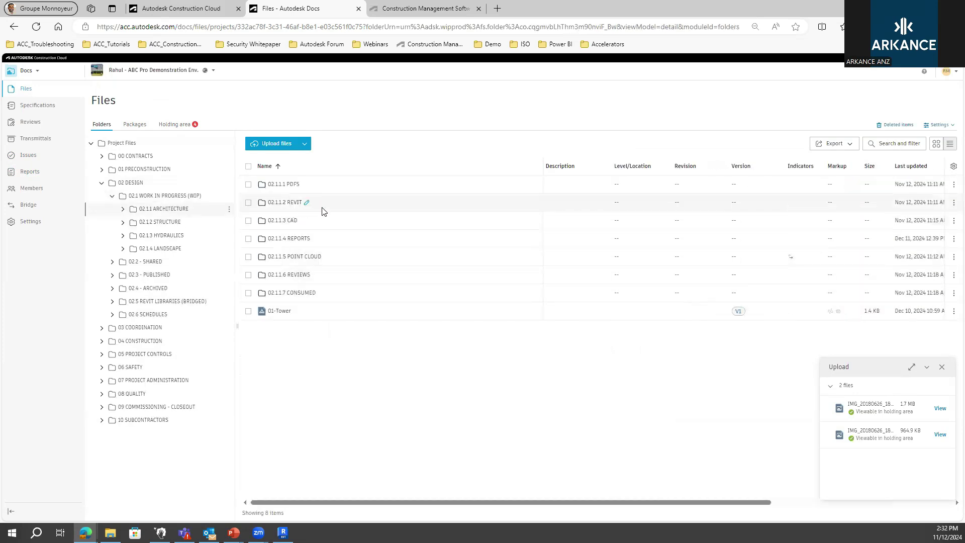
{"action": "left_click", "coordinate": [300, 241]}
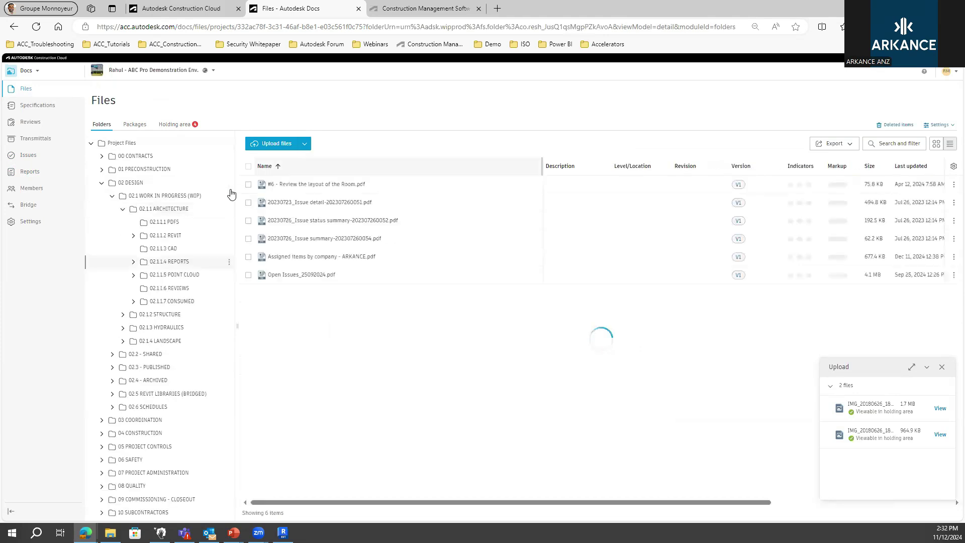
{"action": "left_click", "coordinate": [296, 184]}
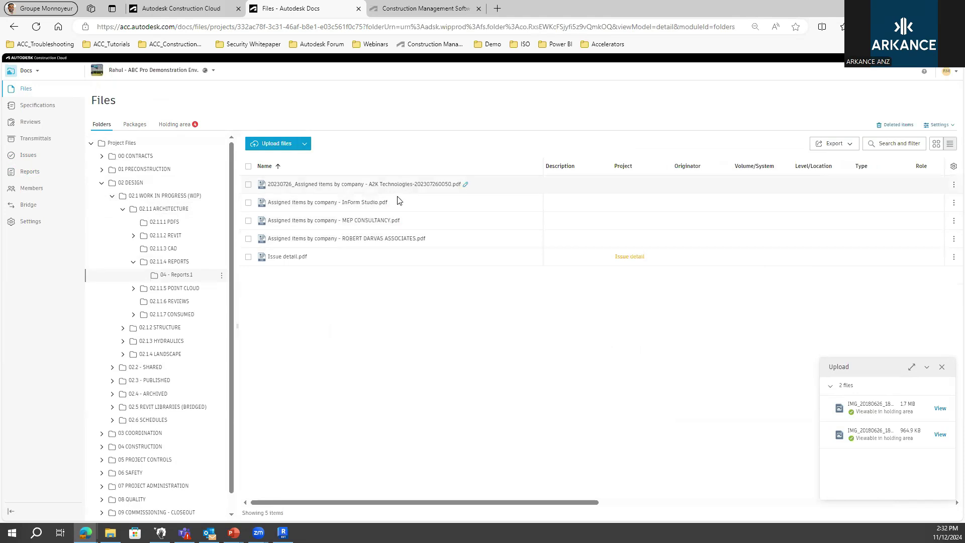
Step: Open Issue detail.pdf and review its cover page, contents page and the issue details on page 4
{"action": "left_click", "coordinate": [290, 257]}
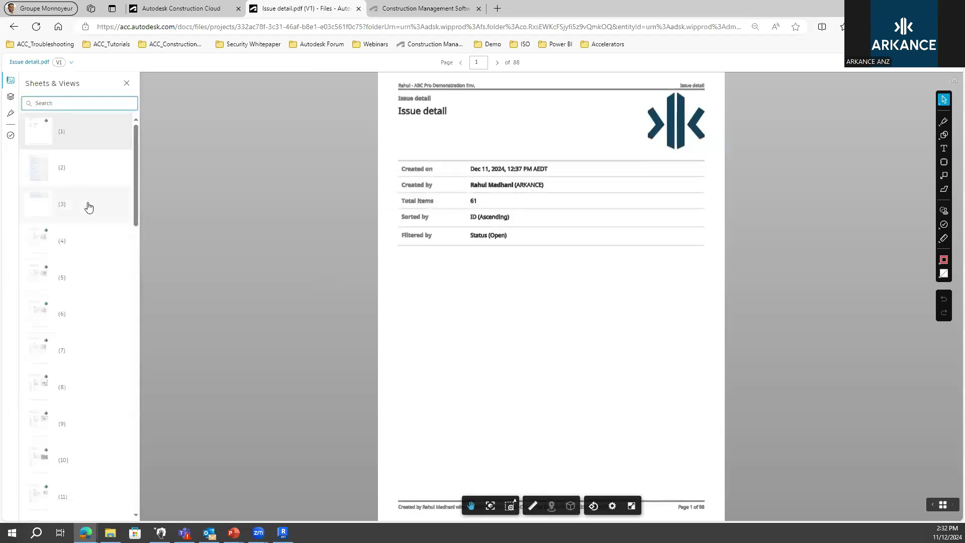
{"action": "left_click", "coordinate": [78, 246]}
{"action": "left_click", "coordinate": [73, 132]}
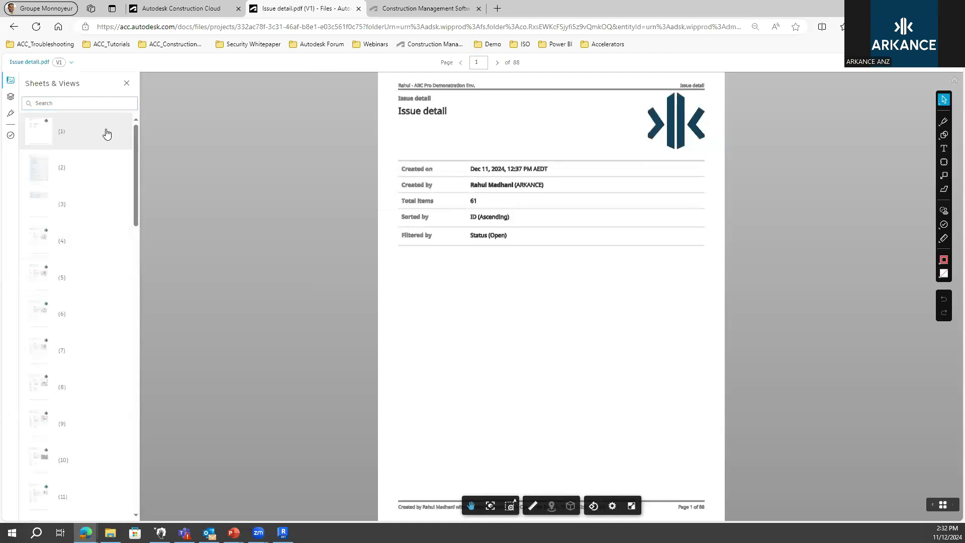
{"action": "left_click", "coordinate": [80, 174]}
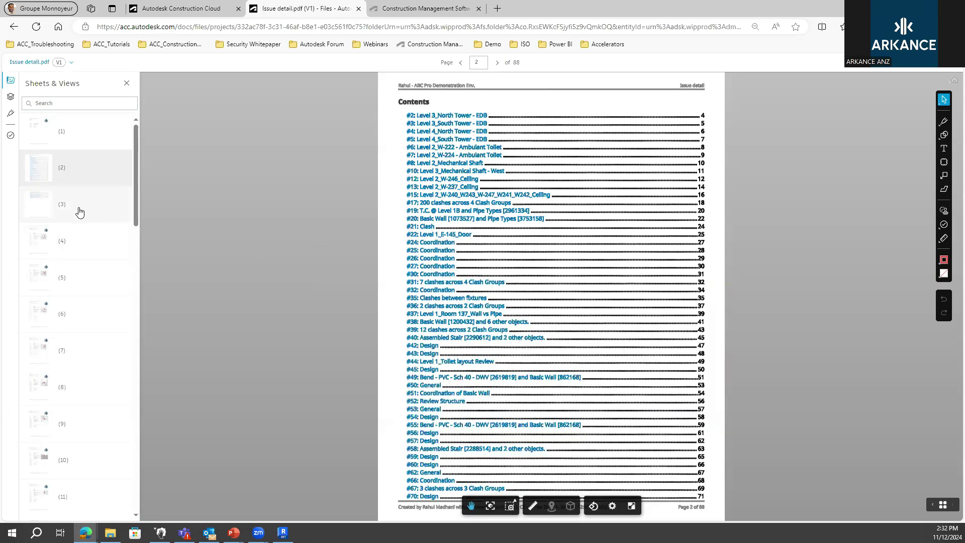
{"action": "left_click", "coordinate": [82, 249]}
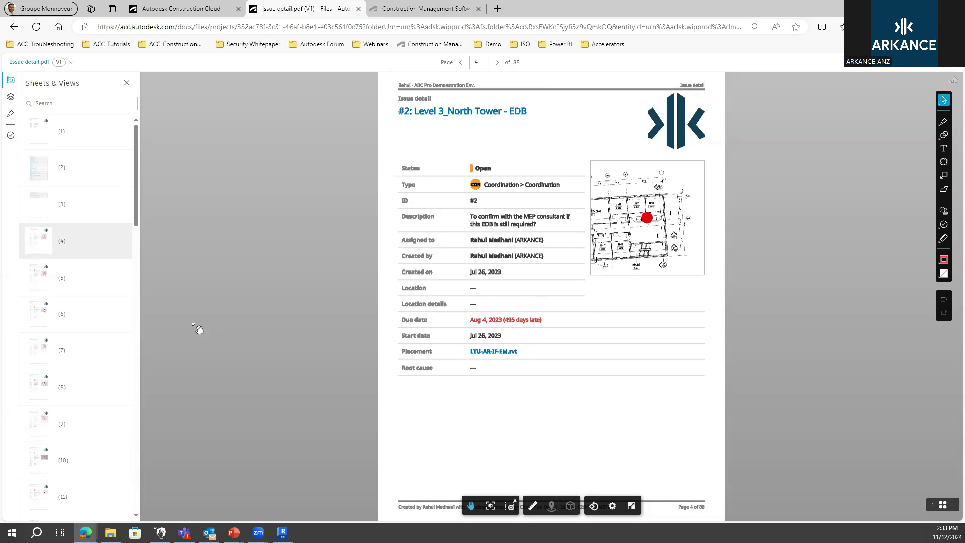
Step: View the photo attachment on page 15 of Issue detail.pdf, and close the file and the upload status window
{"action": "scroll", "coordinate": [164, 353], "scroll_direction": "down", "scroll_amount": 1}
{"action": "scroll", "coordinate": [164, 353], "scroll_direction": "down", "scroll_amount": 1}
{"action": "scroll", "coordinate": [80, 321], "scroll_direction": "down", "scroll_amount": 8}
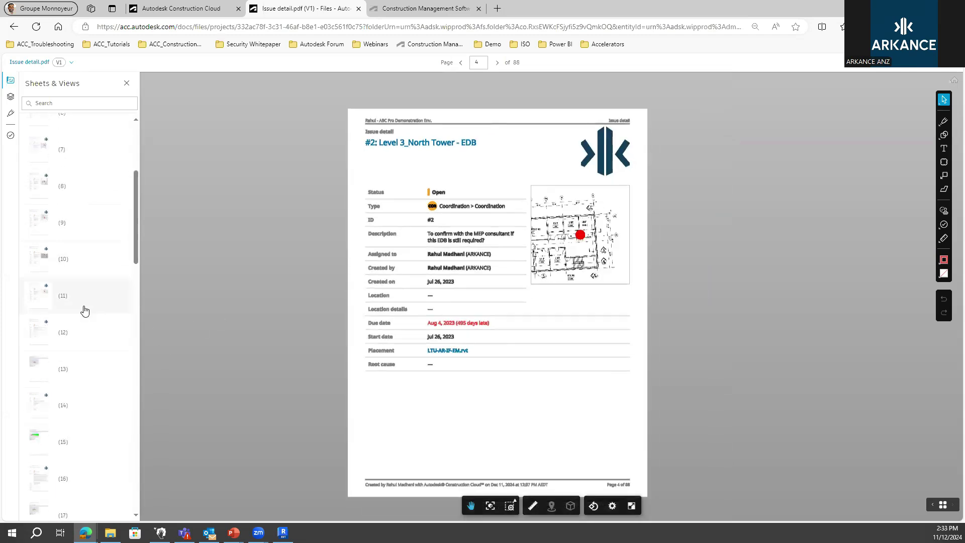
{"action": "scroll", "coordinate": [81, 351], "scroll_direction": "up", "scroll_amount": 3}
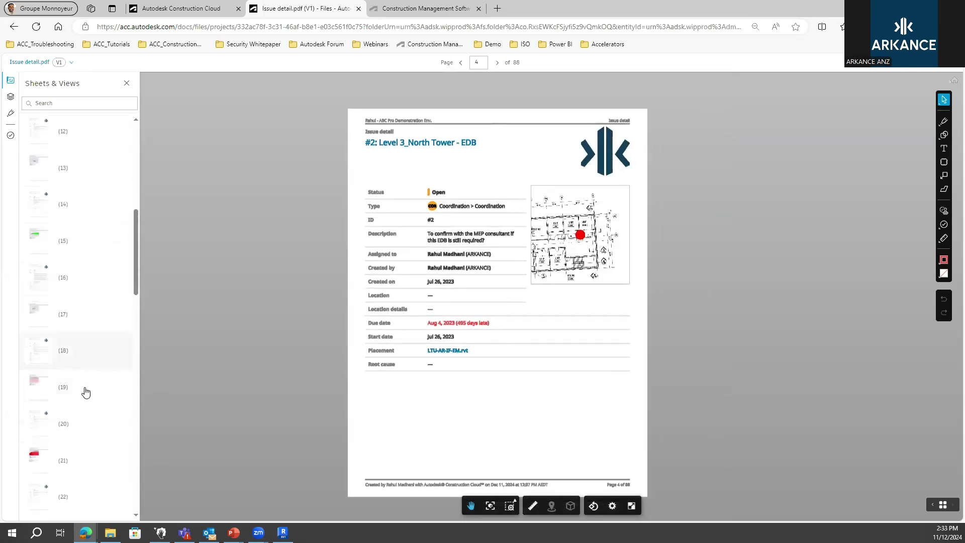
{"action": "left_click", "coordinate": [87, 393]}
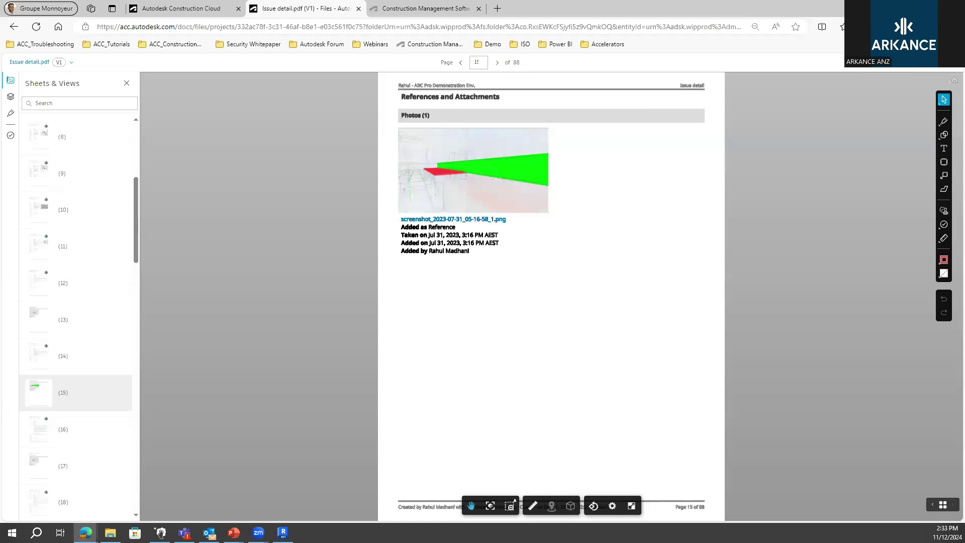
{"action": "left_click", "coordinate": [951, 62]}
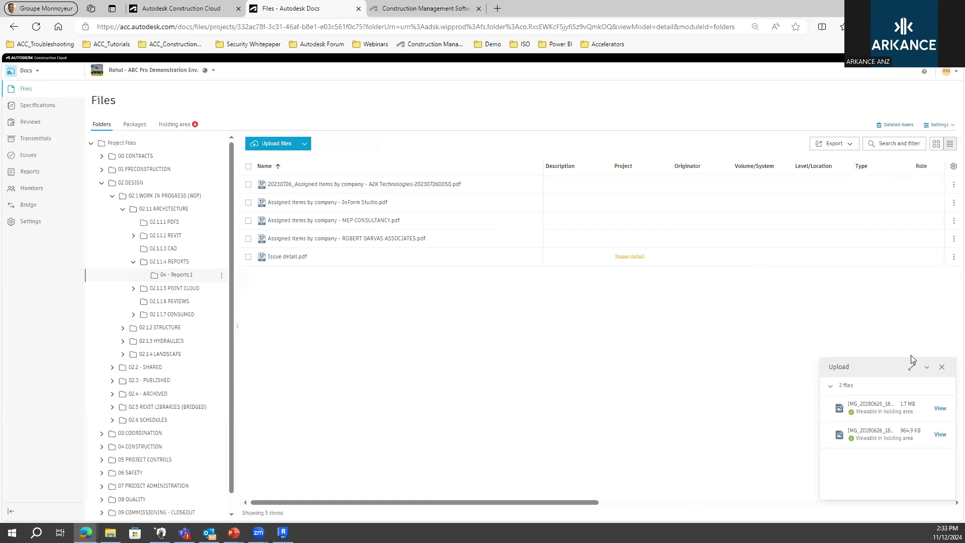
{"action": "left_click", "coordinate": [942, 367]}
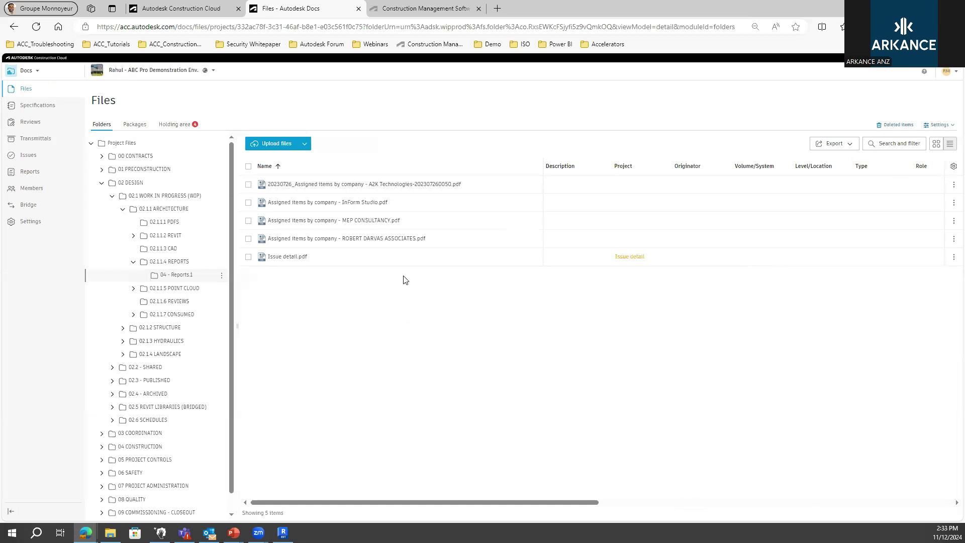
Step: Review the contents page and page 4 of the A2K Technologies assigned-items report, and close the file
{"action": "left_click", "coordinate": [332, 185]}
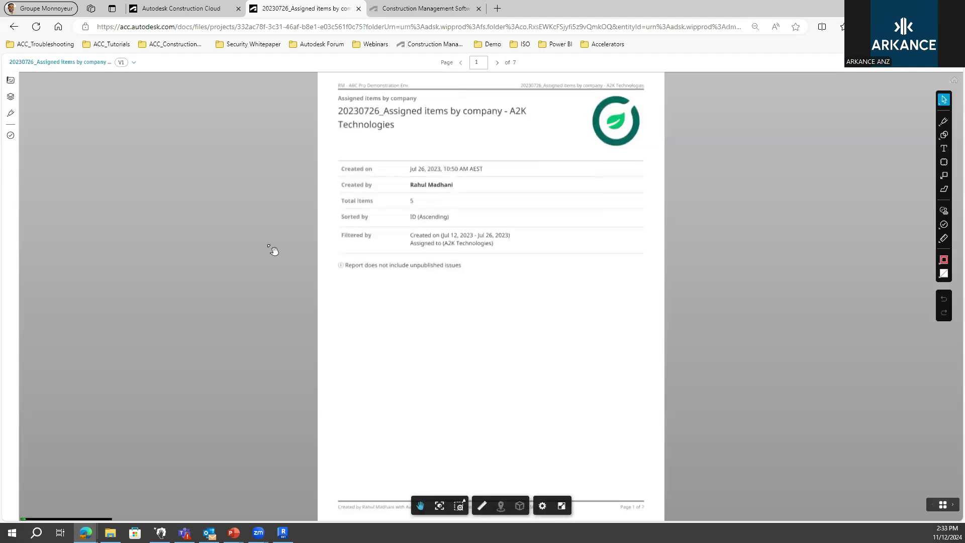
{"action": "left_click", "coordinate": [11, 97]}
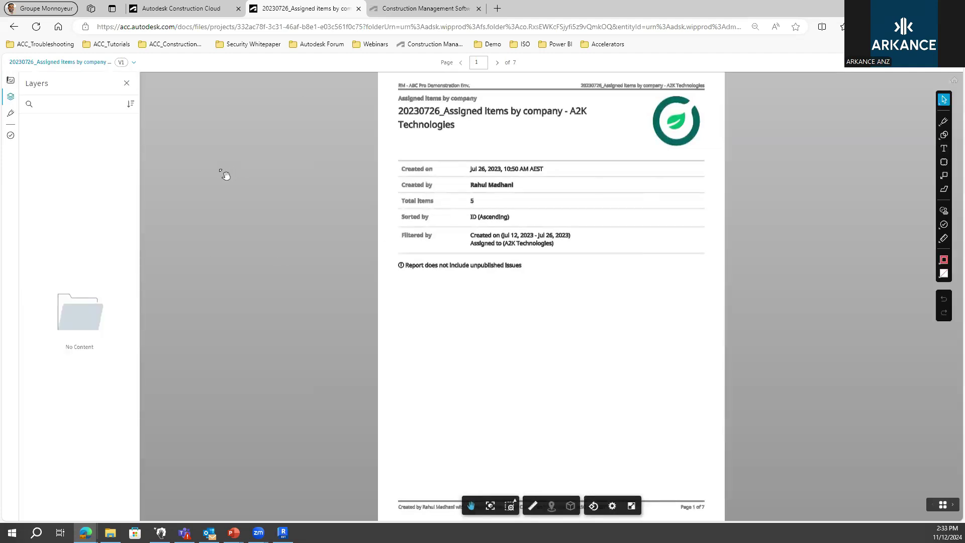
{"action": "left_click", "coordinate": [10, 81]}
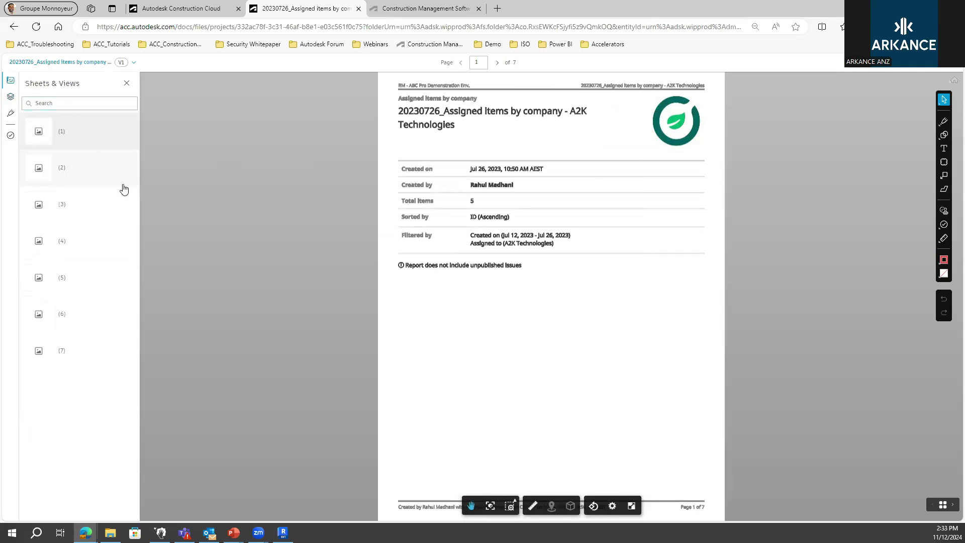
{"action": "left_click", "coordinate": [107, 182]}
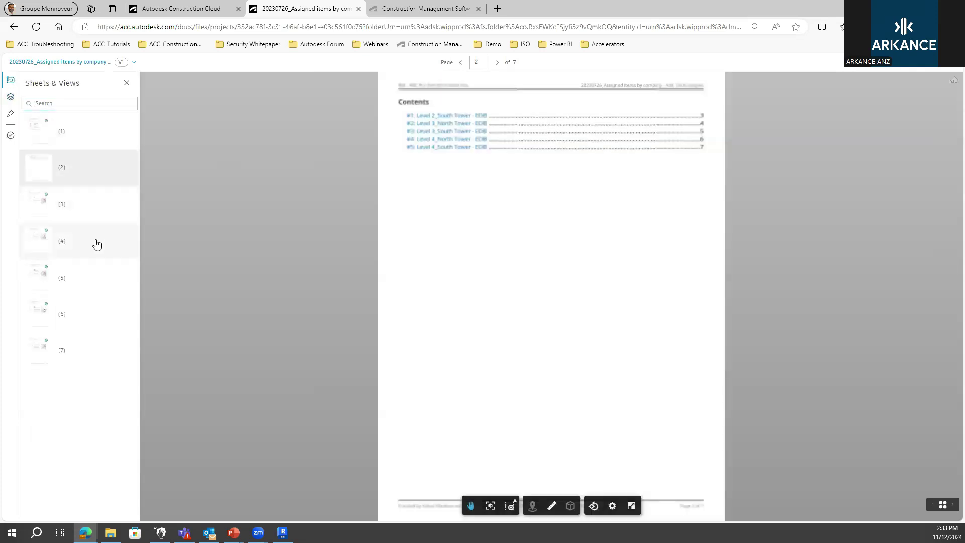
{"action": "left_click", "coordinate": [123, 246]}
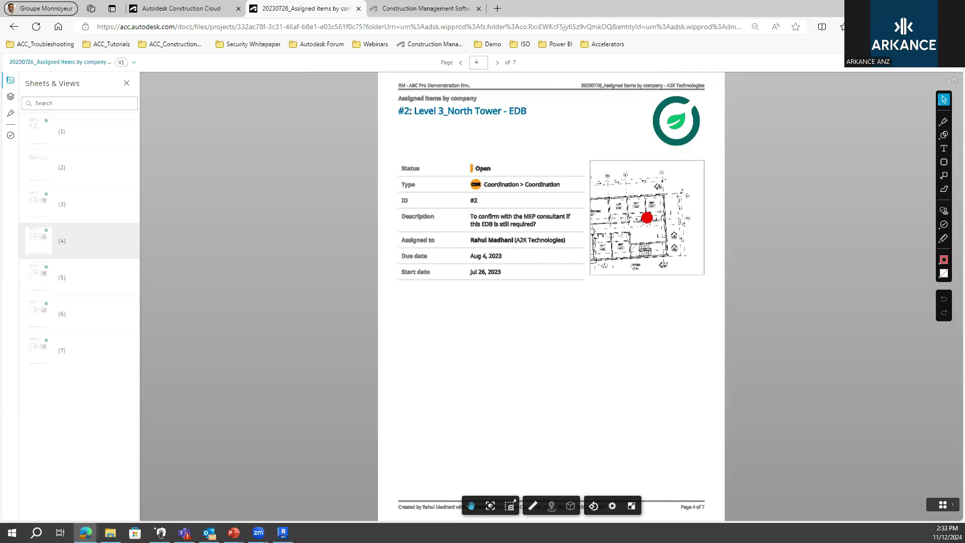
{"action": "left_click", "coordinate": [953, 76]}
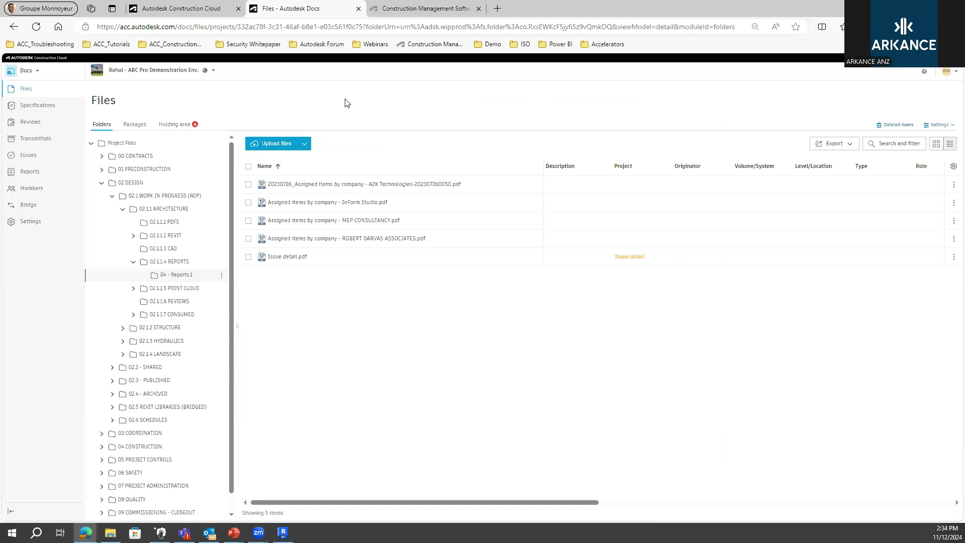
Step: Collapse the 02 DESIGN folder and open the list of report templates in the project's reports
{"action": "left_click", "coordinate": [102, 182]}
{"action": "left_click", "coordinate": [46, 172]}
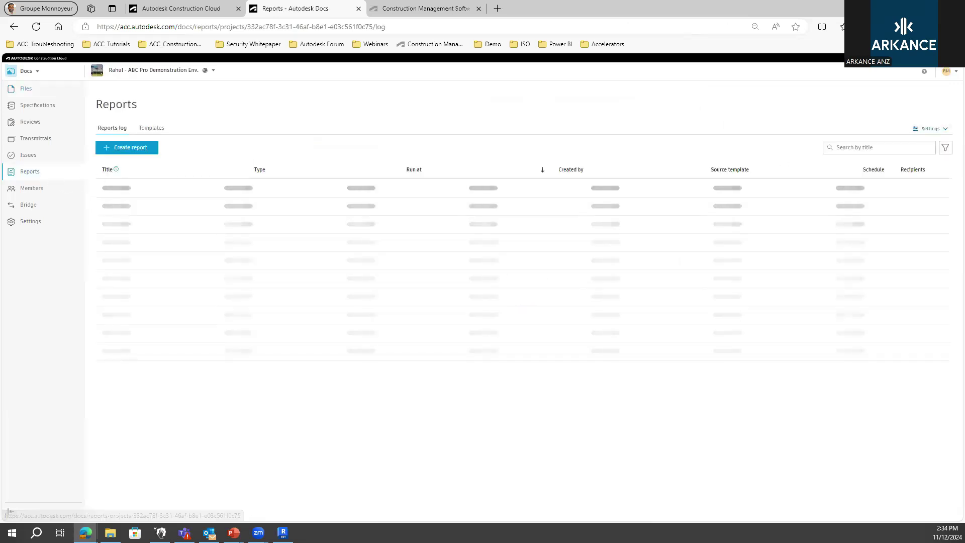
{"action": "left_click", "coordinate": [157, 130]}
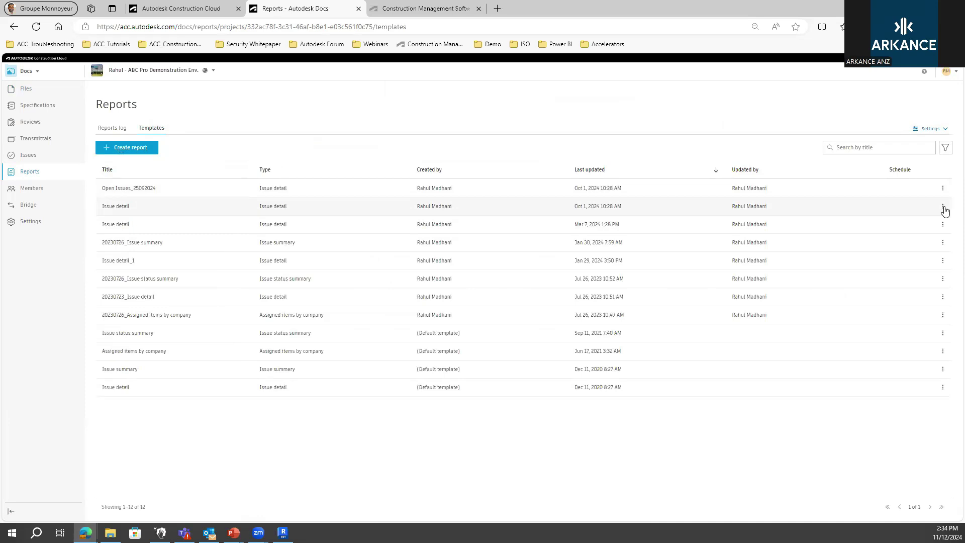
Step: Review the schedule and project-member recipient options for the Issue detail template last updated Oct 1, 2024, and close them without saving
{"action": "left_click", "coordinate": [943, 208]}
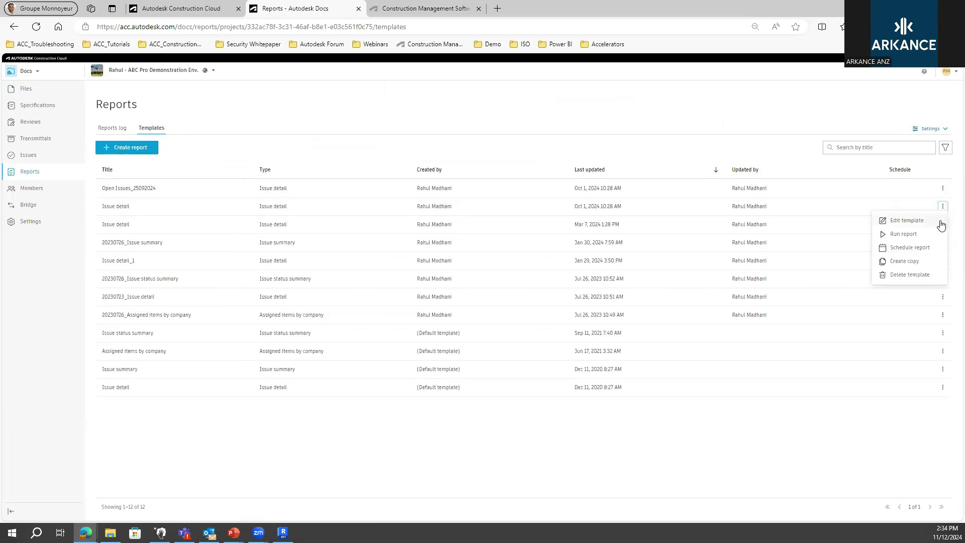
{"action": "left_click", "coordinate": [931, 253]}
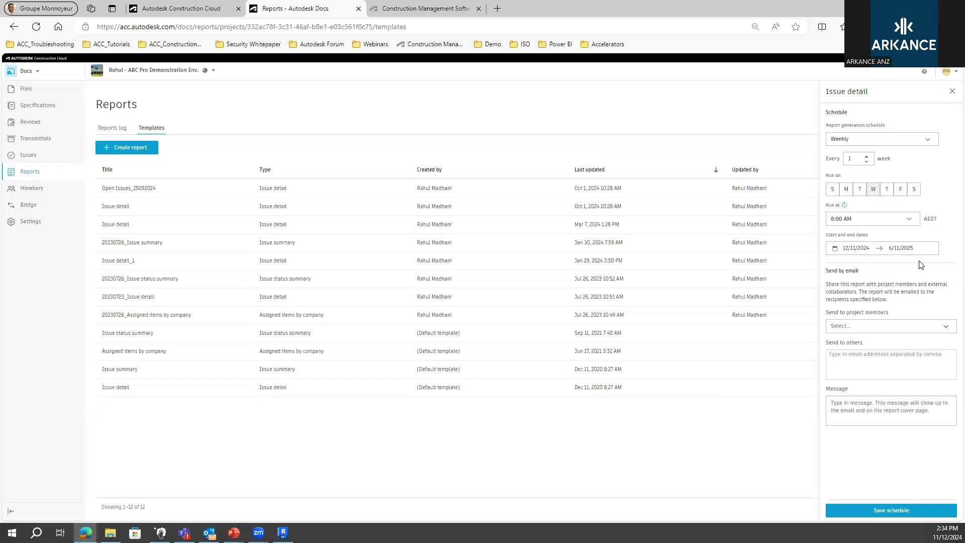
{"action": "left_click", "coordinate": [861, 328]}
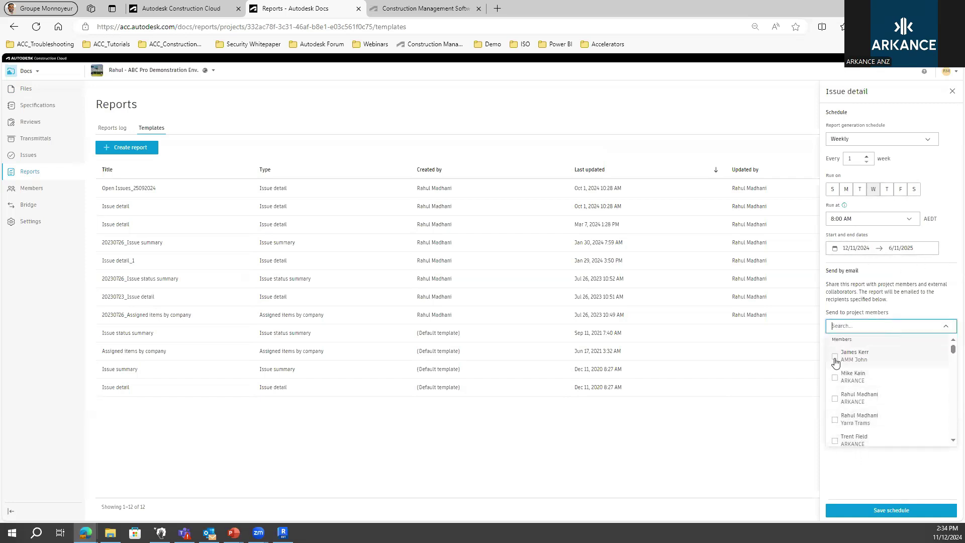
{"action": "left_click", "coordinate": [872, 475]}
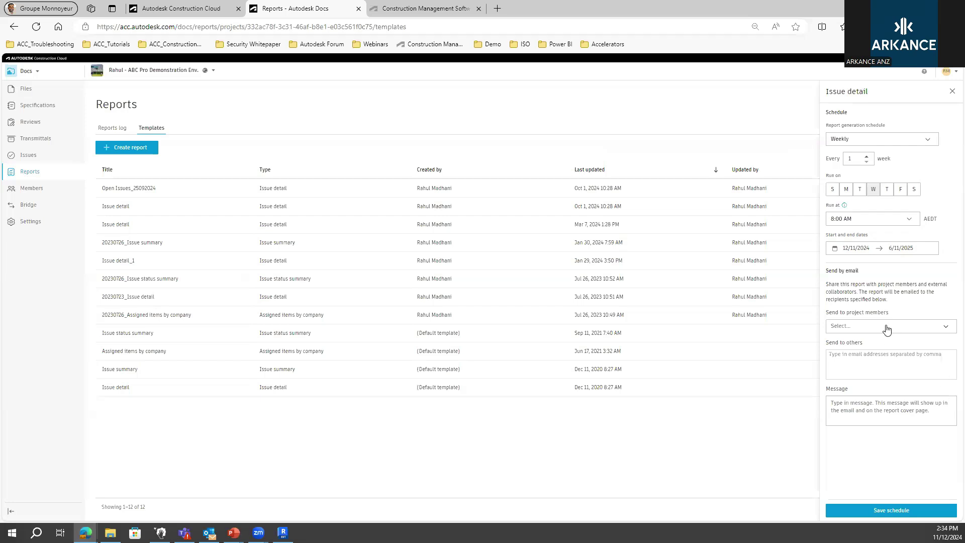
{"action": "left_click", "coordinate": [950, 91]}
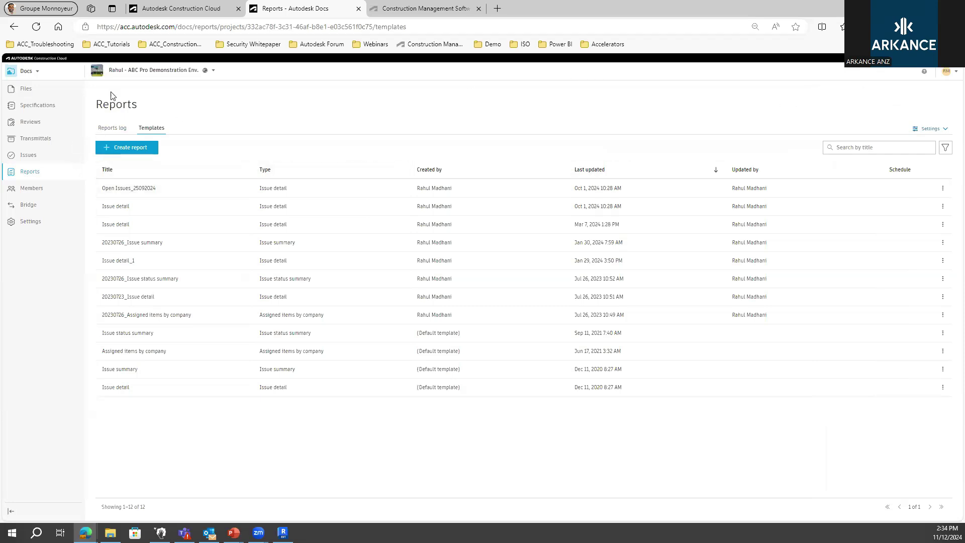
Step: Open the project's reviews list, and switch to the PowerPoint presentation to show the Reviews slide on approval workflows
{"action": "left_click", "coordinate": [38, 126]}
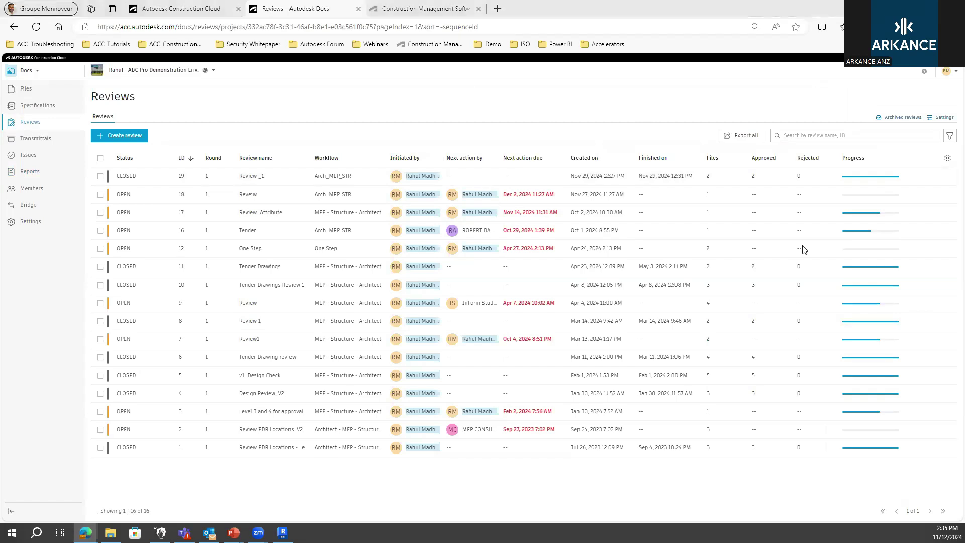
{"action": "key", "text": "alt+Tab"}
{"action": "key", "text": "Left"}
{"action": "key", "text": "Left"}
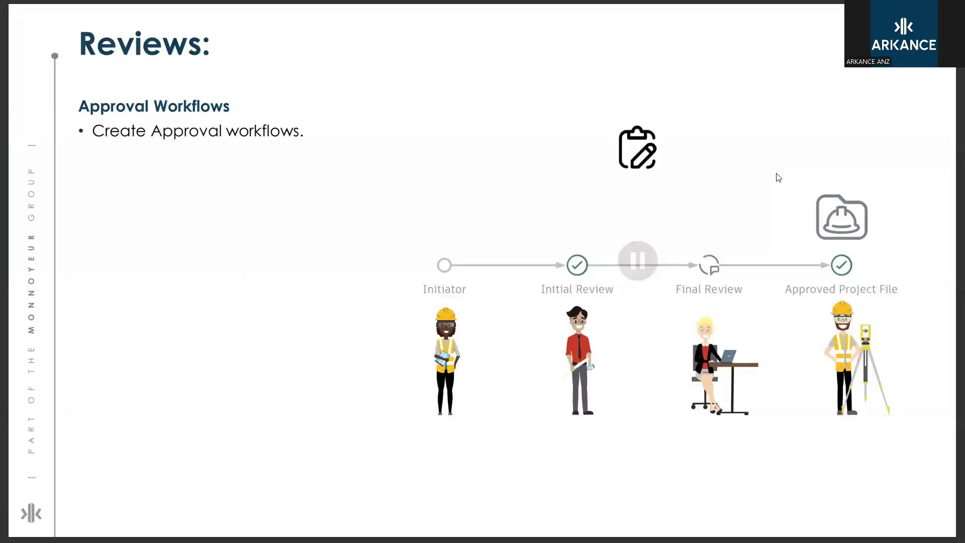
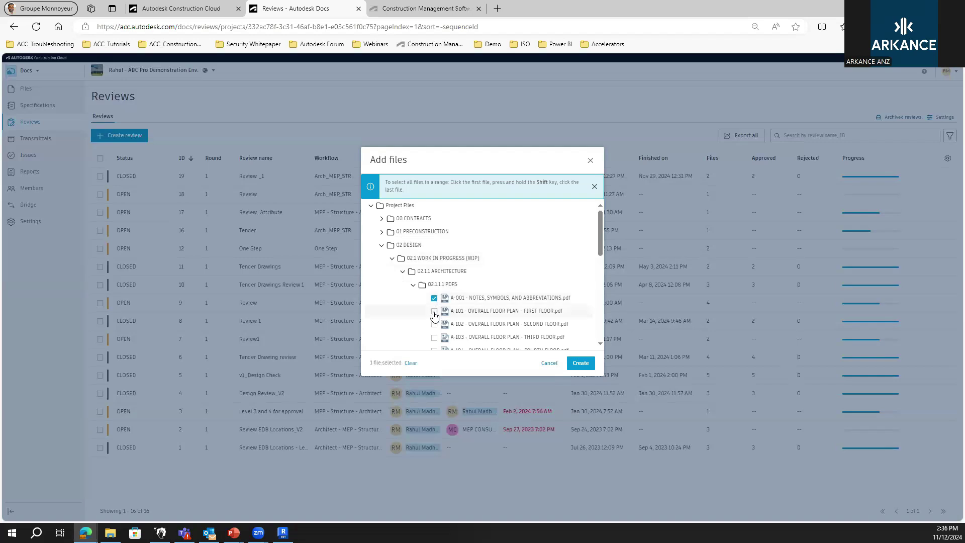
Step: Create a review with the files A-102 - OVERALL FLOOR PLAN - SECOND FLOOR.pdf and A-103 - OVERALL FLOOR PLAN - THIRD FLOOR.pdf
{"action": "scroll", "coordinate": [440, 301], "scroll_direction": "down", "scroll_amount": 3}
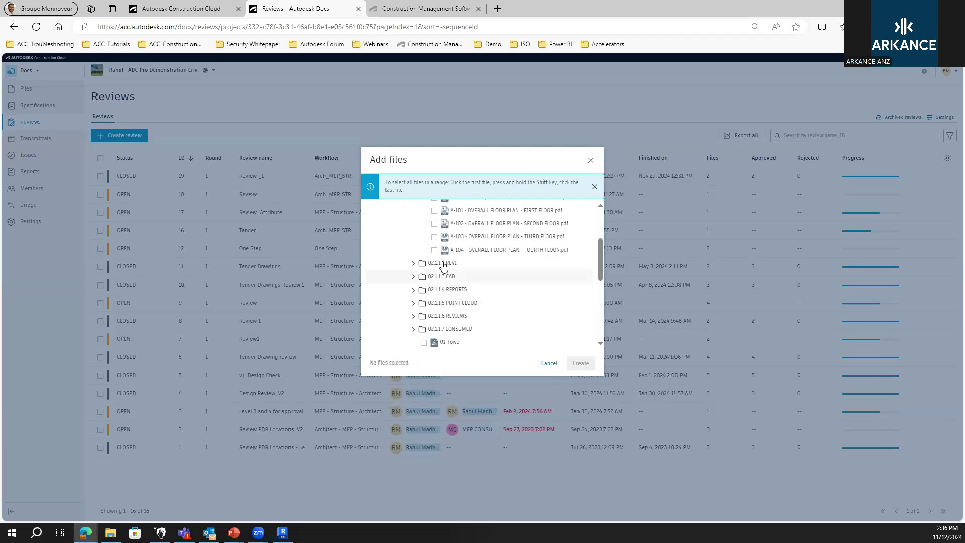
{"action": "left_click", "coordinate": [434, 223]}
{"action": "left_click", "coordinate": [434, 237]}
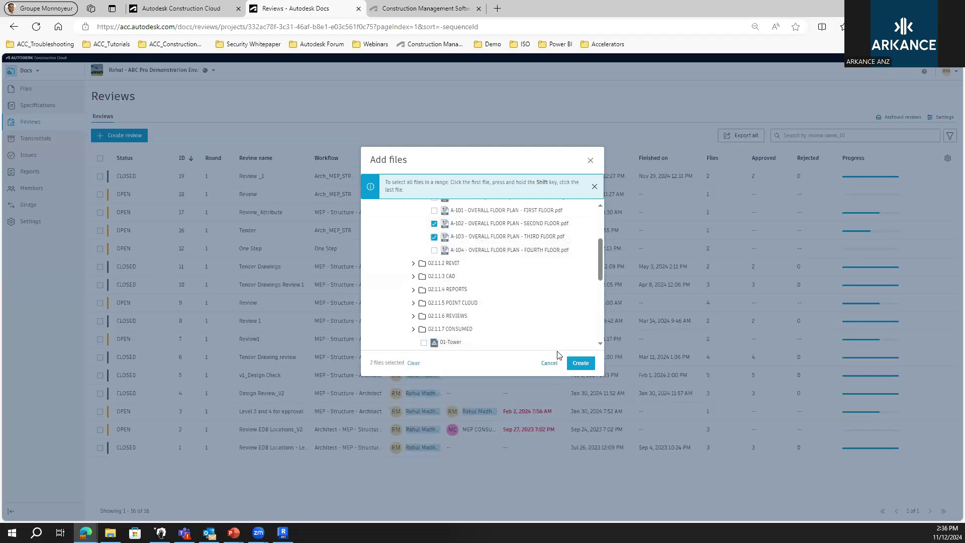
{"action": "left_click", "coordinate": [580, 363]}
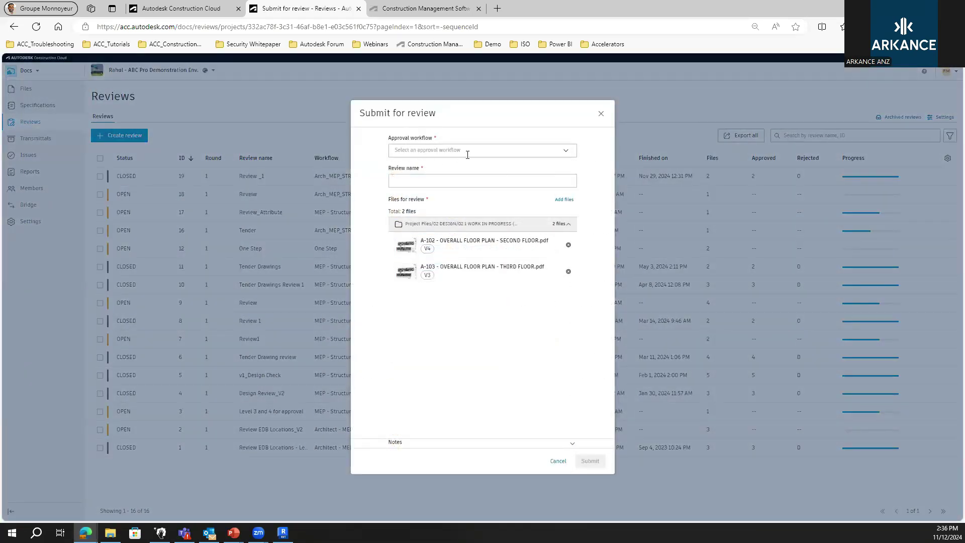
Step: Assign the MEP - Structure - Architect approval workflow, name the review Tender Drawings, and submit it
{"action": "left_click", "coordinate": [571, 152]}
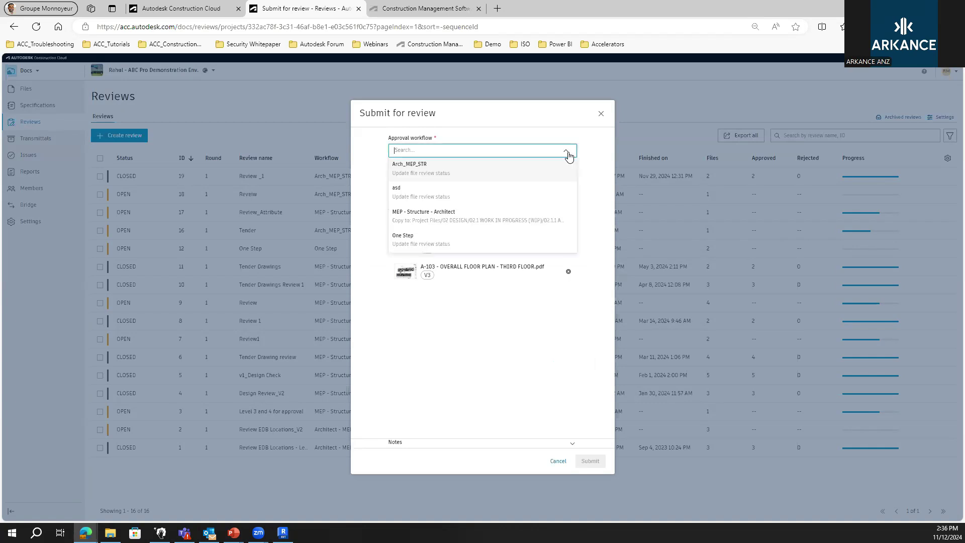
{"action": "left_click", "coordinate": [413, 222]}
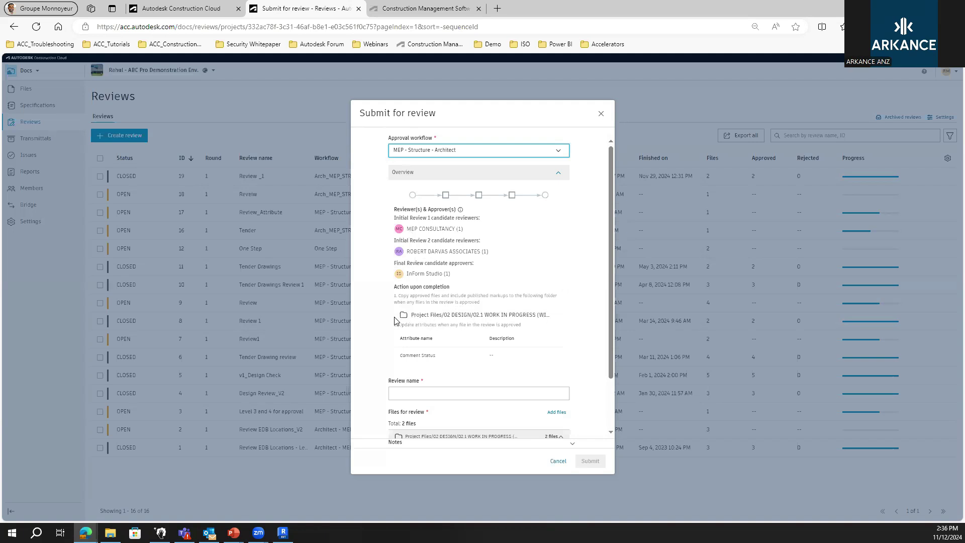
{"action": "scroll", "coordinate": [573, 307], "scroll_direction": "down", "scroll_amount": 2}
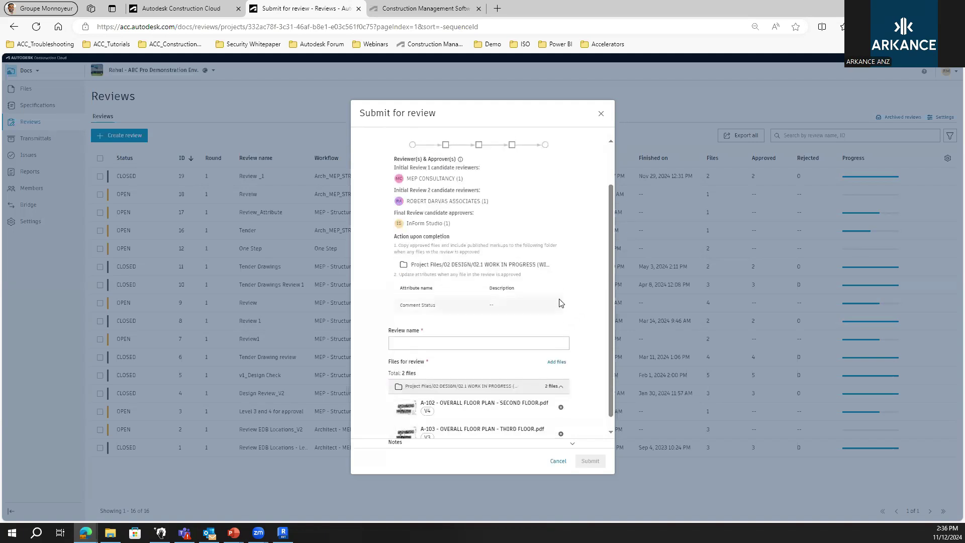
{"action": "left_click", "coordinate": [404, 330]}
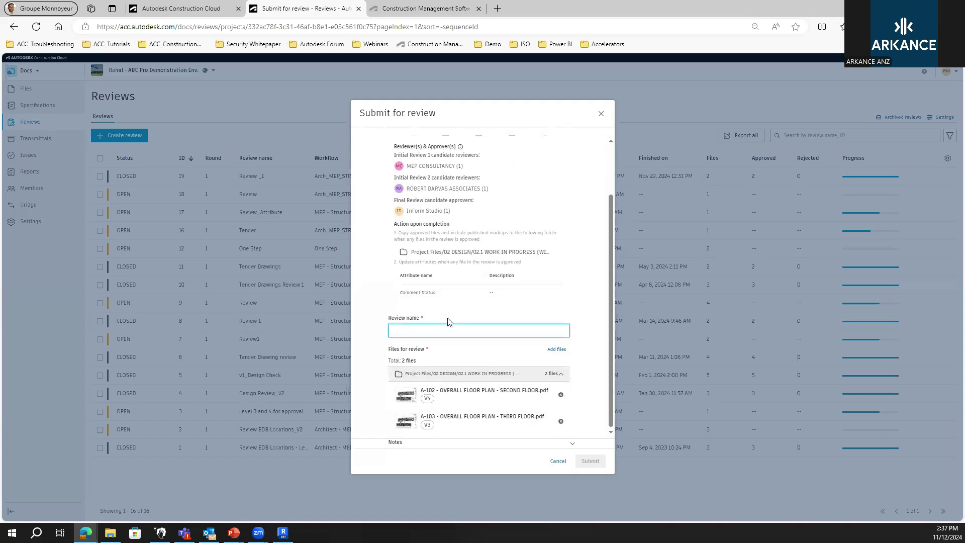
{"action": "type", "text": "Tender Drawings"}
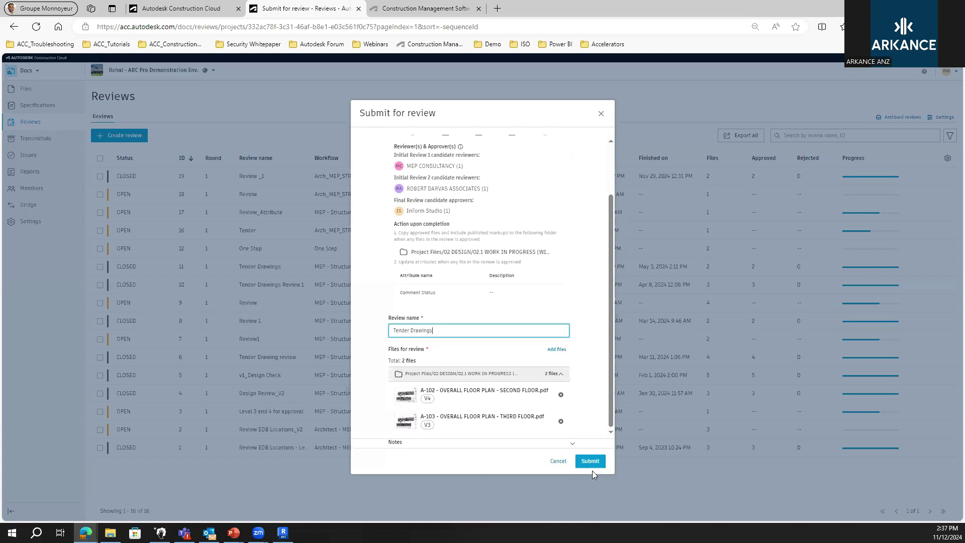
{"action": "left_click", "coordinate": [591, 467]}
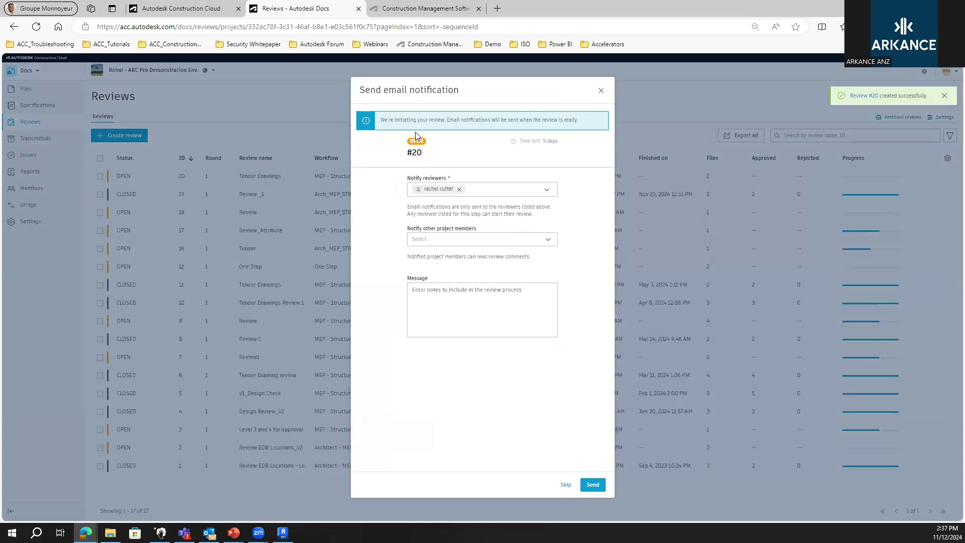
Step: Check the MEP CONSULTANCY reviewer to be notified about review #20, and send the email notification
{"action": "left_click", "coordinate": [547, 191]}
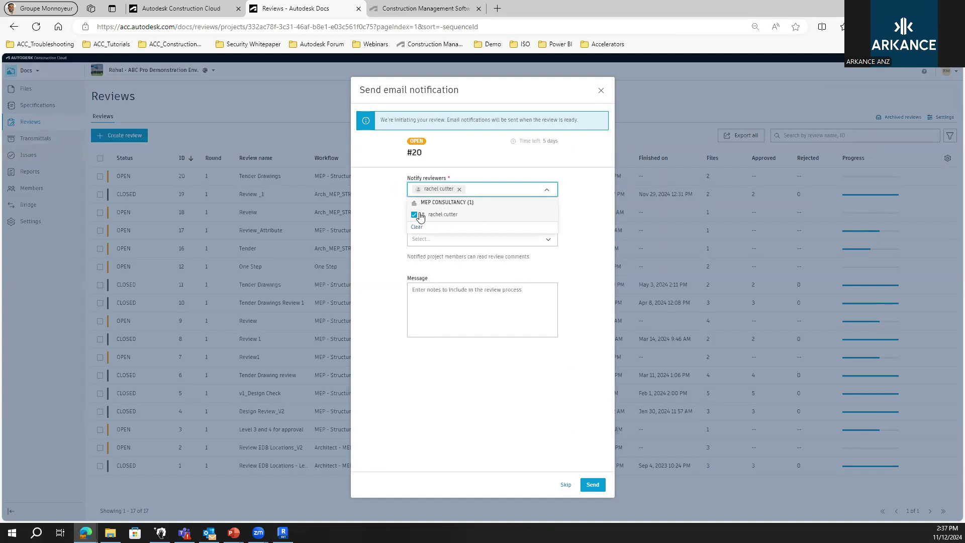
{"action": "left_click", "coordinate": [587, 212]}
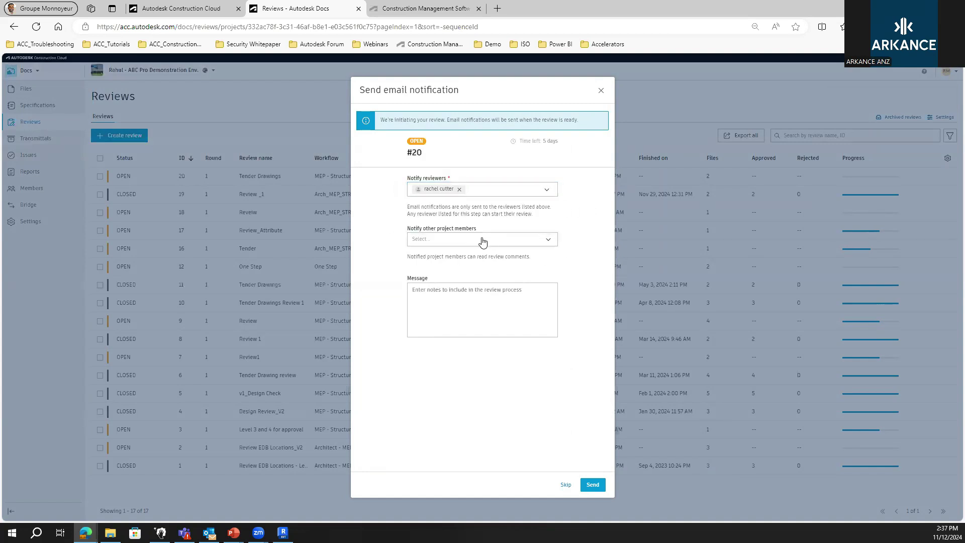
{"action": "left_click", "coordinate": [593, 485]}
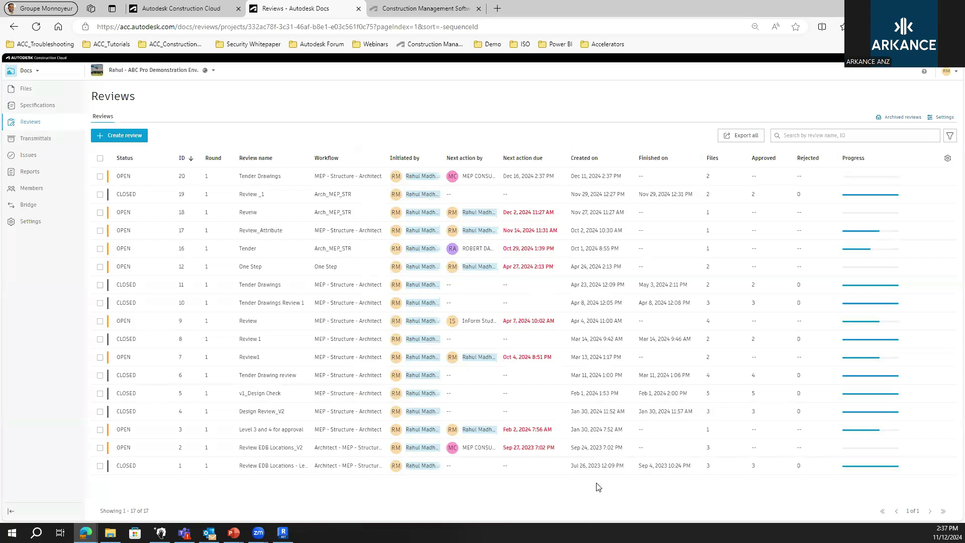
Step: Open the Tender Drawings review #20 and start its Initial Review 1 step
{"action": "left_click", "coordinate": [295, 177]}
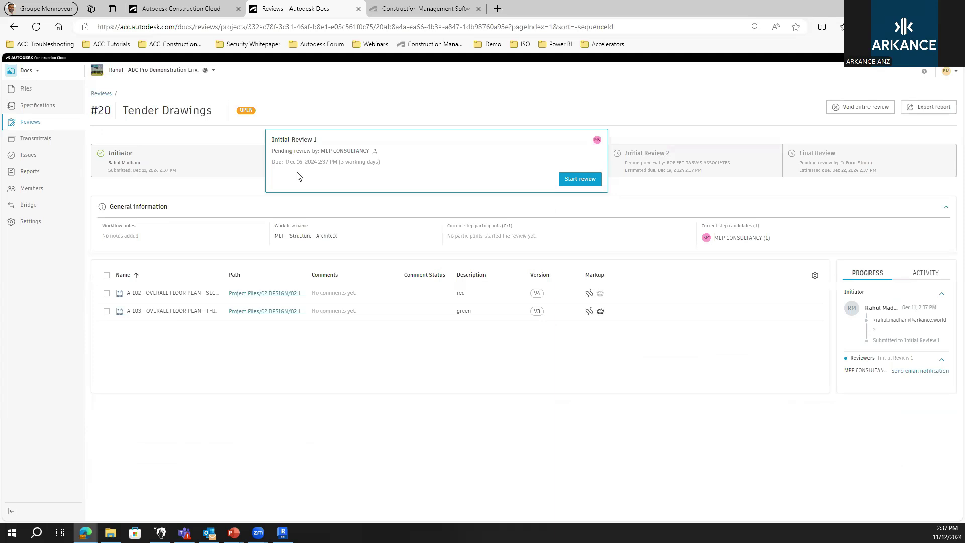
{"action": "left_click", "coordinate": [595, 182]}
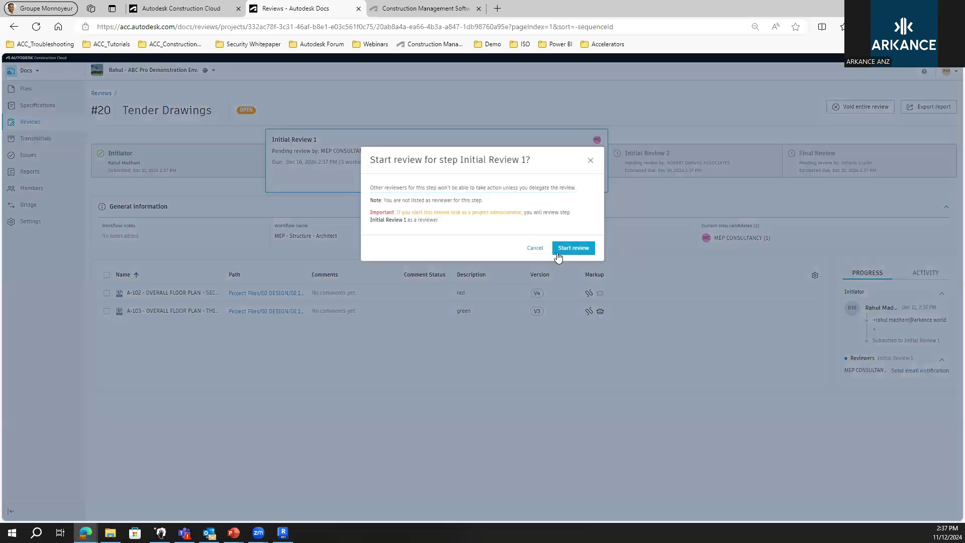
{"action": "left_click", "coordinate": [576, 251]}
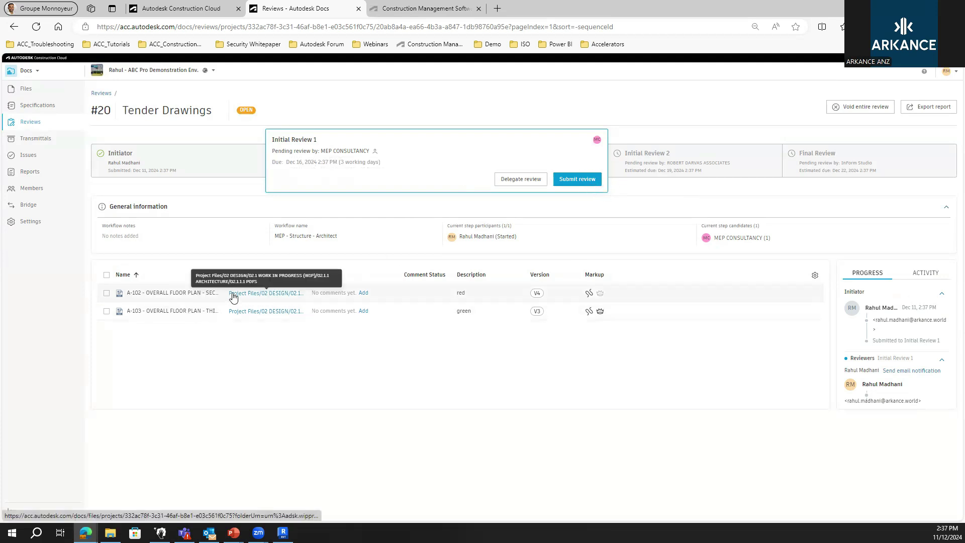
Step: View the source folder of the A-102 second floor plan from the review, and return to the Tender Drawings review
{"action": "left_click", "coordinate": [263, 294]}
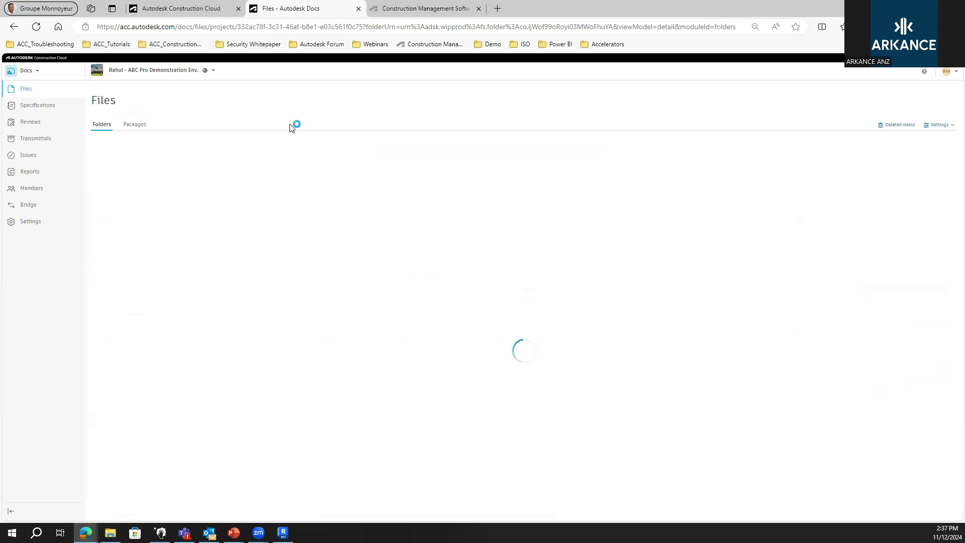
{"action": "left_click", "coordinate": [181, 8]}
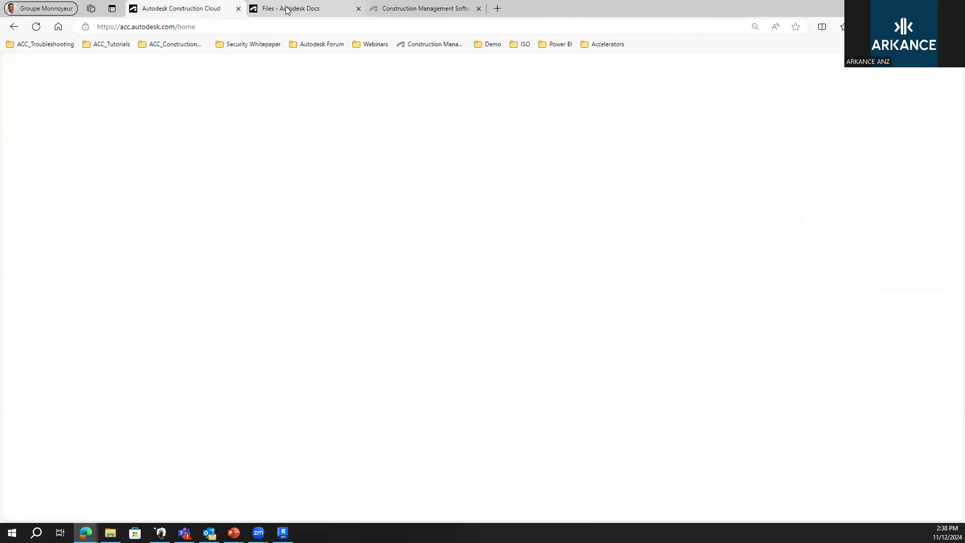
{"action": "left_click", "coordinate": [296, 6]}
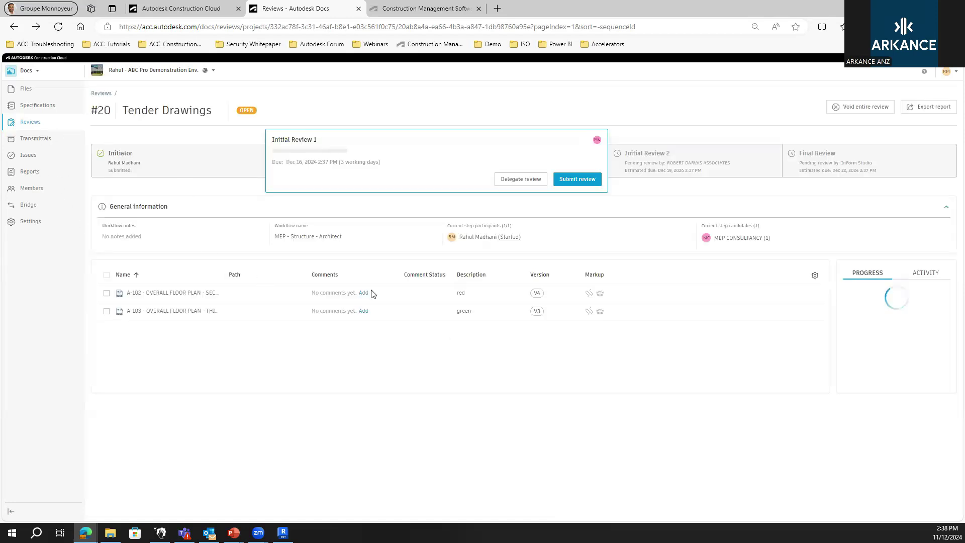
Step: Open the A-102 second floor plan from the review, view the stamp template selection, cancel it, and close the sheet
{"action": "left_click", "coordinate": [151, 293]}
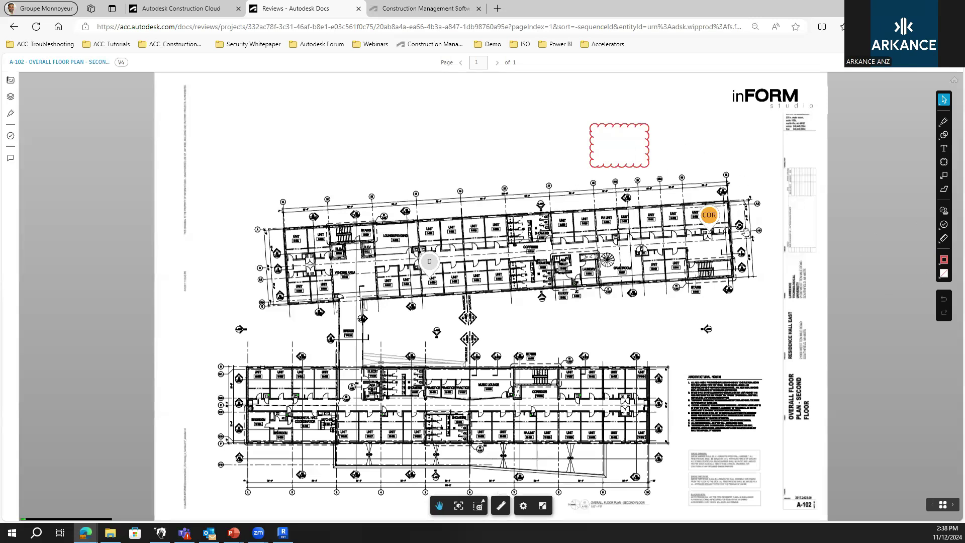
{"action": "left_click", "coordinate": [944, 212]}
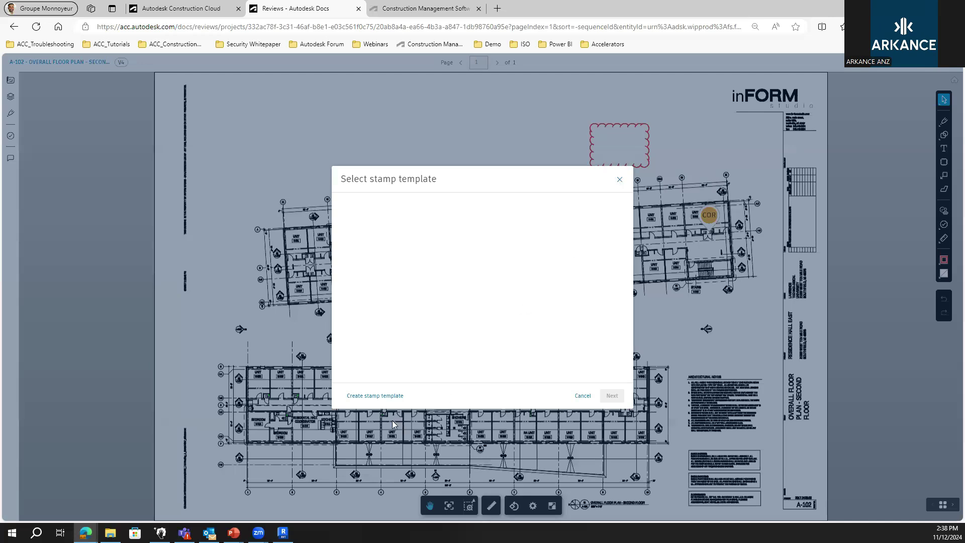
{"action": "left_click", "coordinate": [587, 400]}
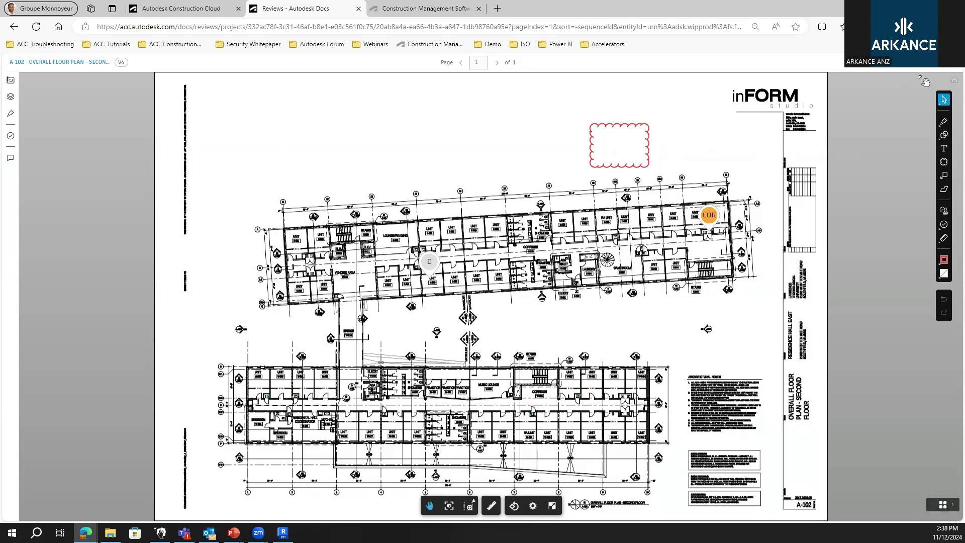
{"action": "left_click", "coordinate": [950, 62]}
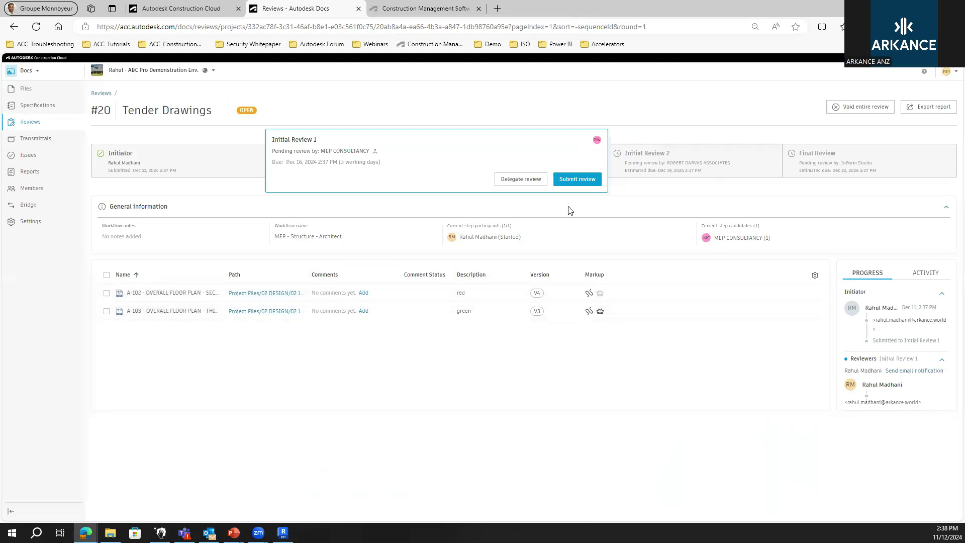
Step: Submit Initial Review 1 of review #20, check the reviewer and project member choices for Initial Review 2, and send the email notification
{"action": "left_click", "coordinate": [584, 182]}
{"action": "left_click", "coordinate": [576, 486]}
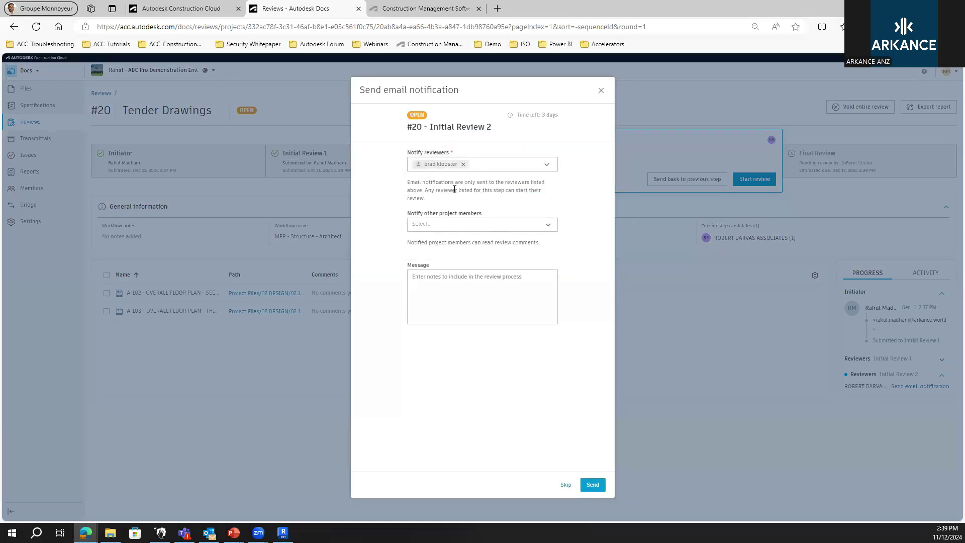
{"action": "left_click", "coordinate": [542, 166]}
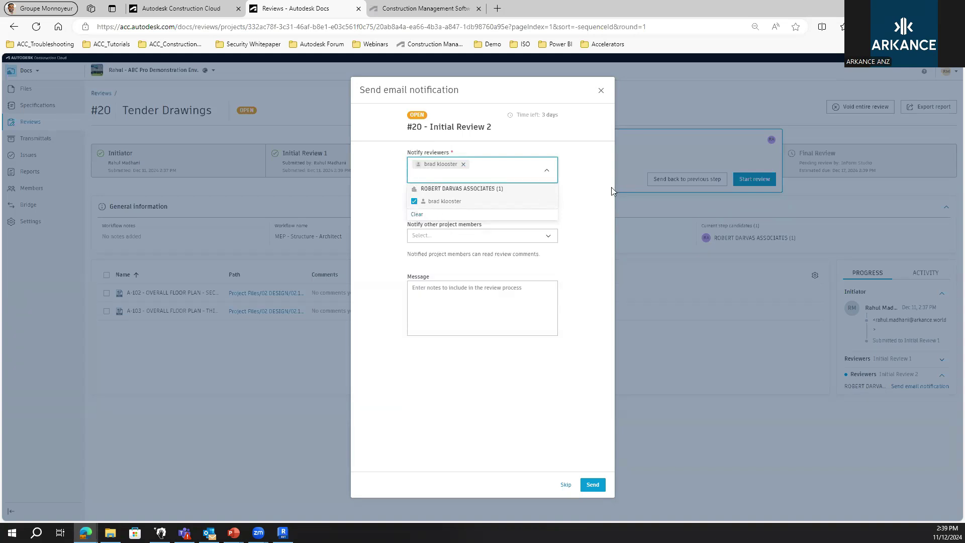
{"action": "left_click", "coordinate": [594, 198]}
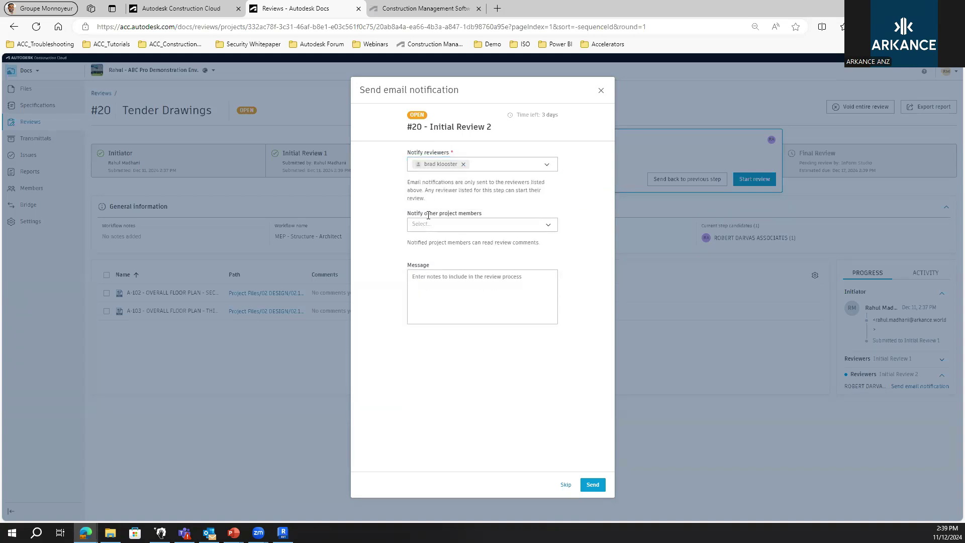
{"action": "left_click", "coordinate": [522, 229]}
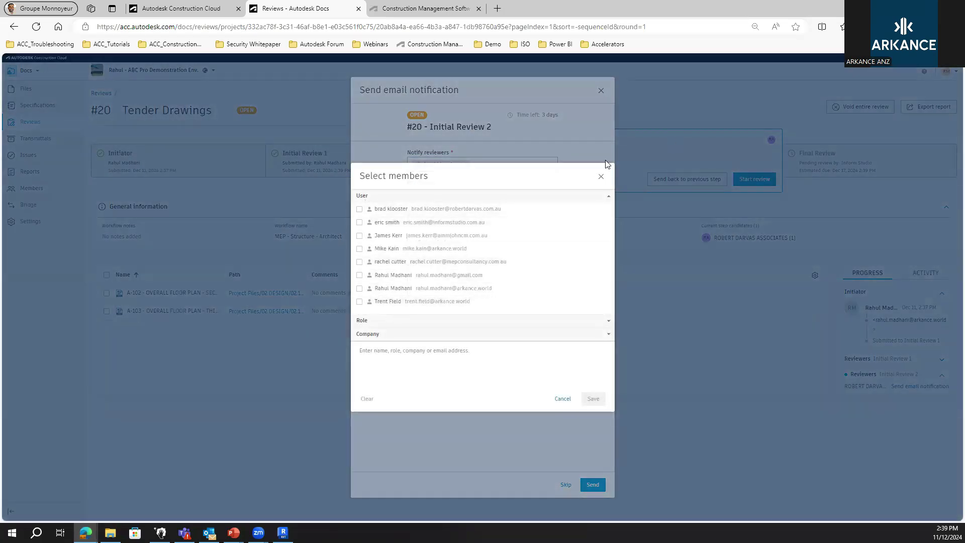
{"action": "left_click", "coordinate": [603, 178]}
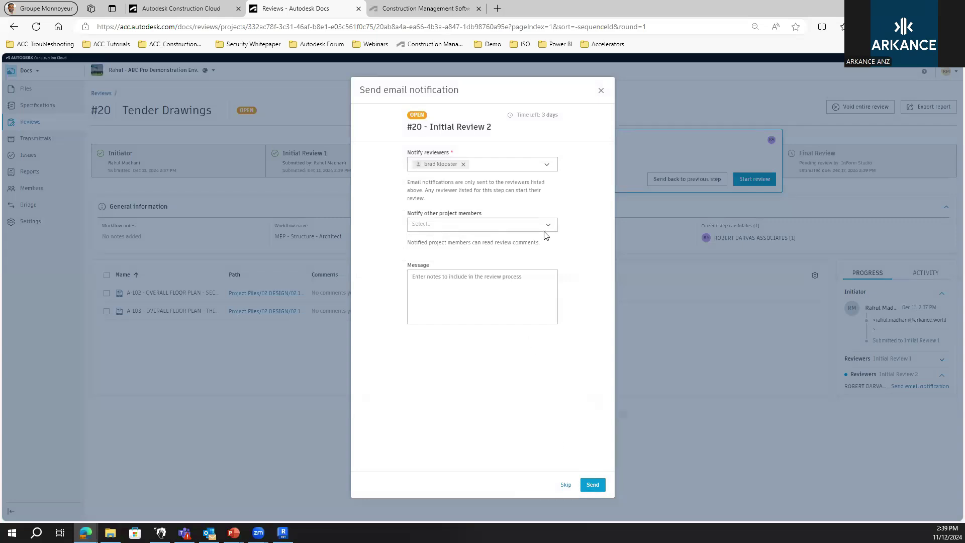
{"action": "left_click", "coordinate": [593, 485]}
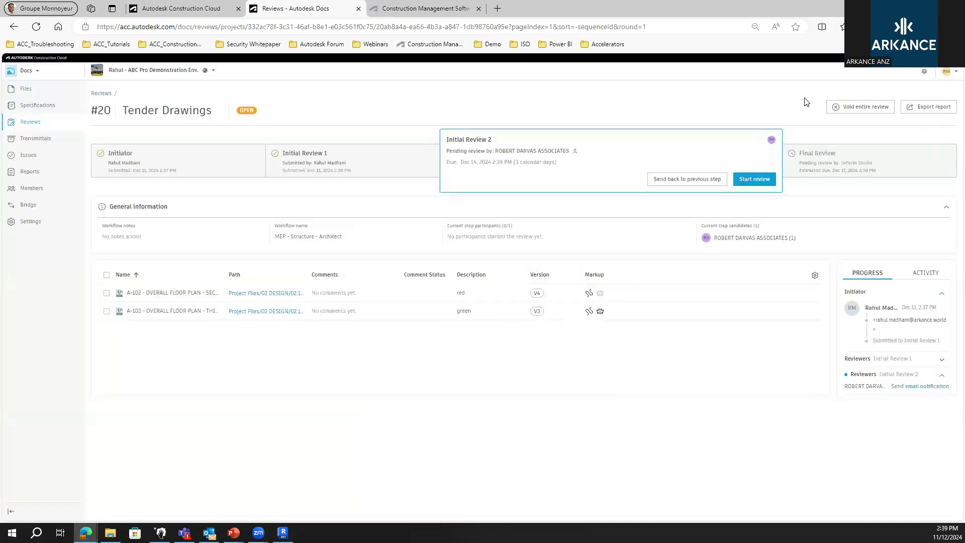
Step: Start the Initial Review 2 step, and check the review's activity before returning to its progress
{"action": "left_click", "coordinate": [768, 182]}
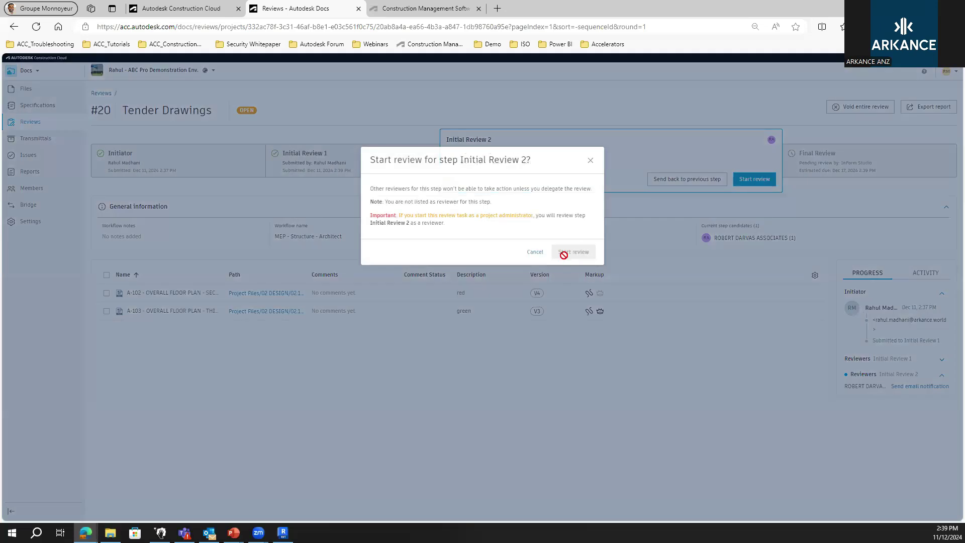
{"action": "left_click", "coordinate": [573, 251]}
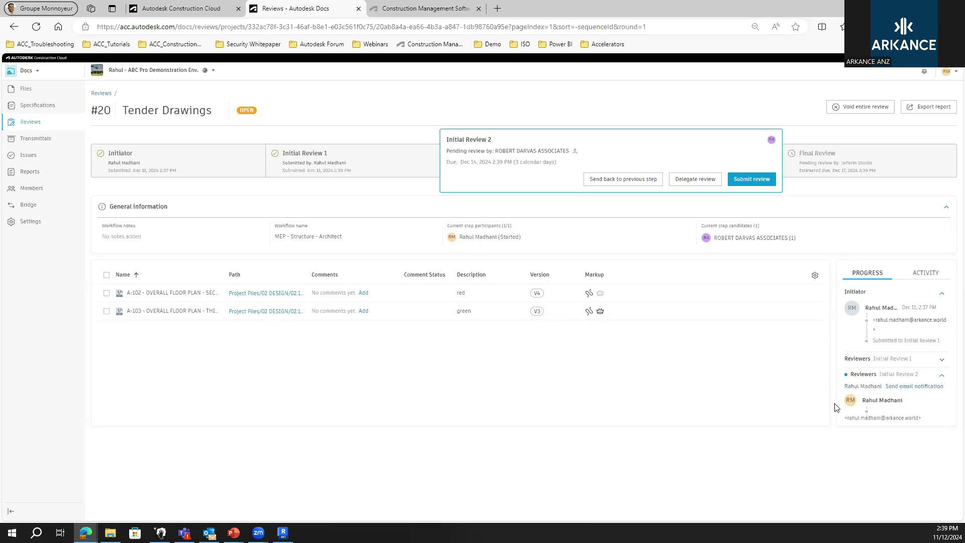
{"action": "left_click", "coordinate": [926, 274]}
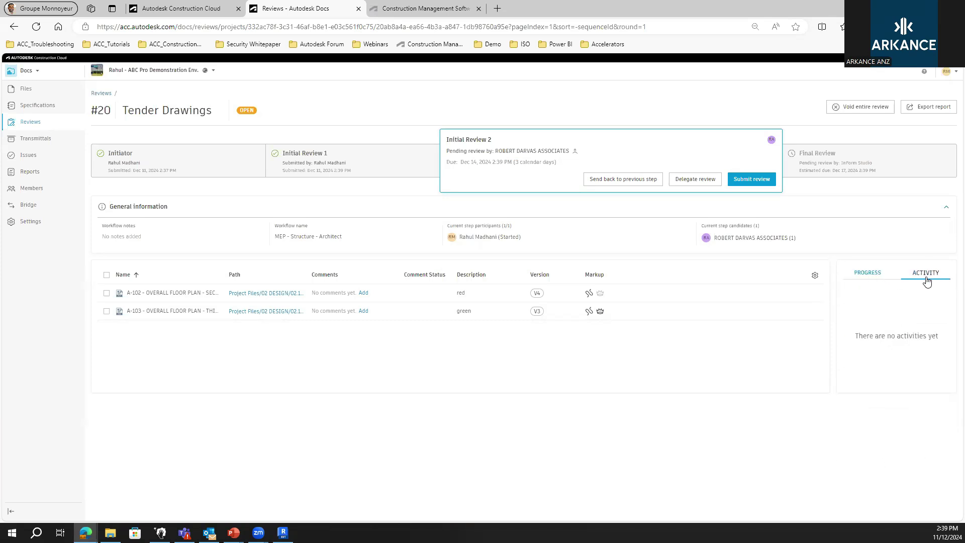
{"action": "left_click", "coordinate": [881, 279]}
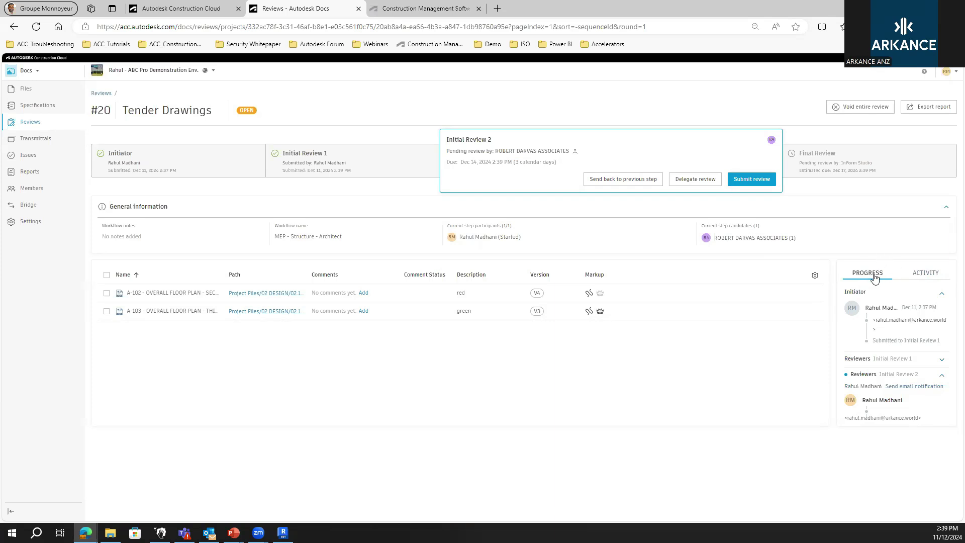
Step: Submit Initial Review 2 with its email notification to the final reviewer, and start the Final Review step
{"action": "left_click", "coordinate": [752, 180]}
{"action": "left_click", "coordinate": [586, 483]}
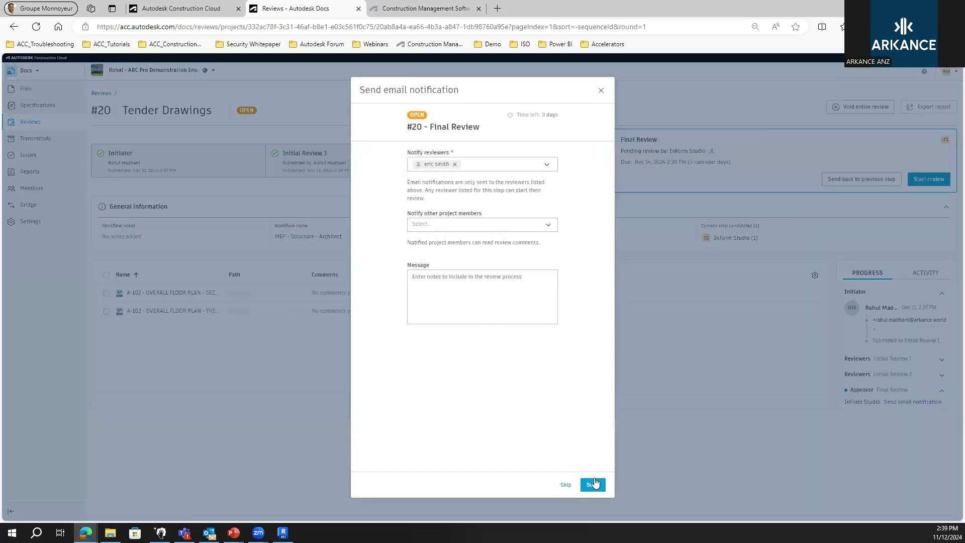
{"action": "left_click", "coordinate": [772, 445]}
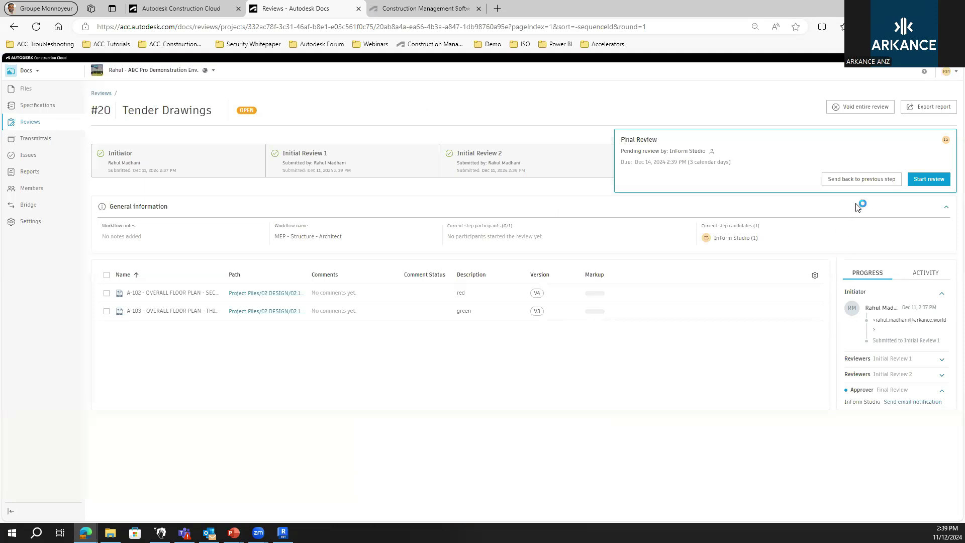
{"action": "left_click", "coordinate": [944, 183]}
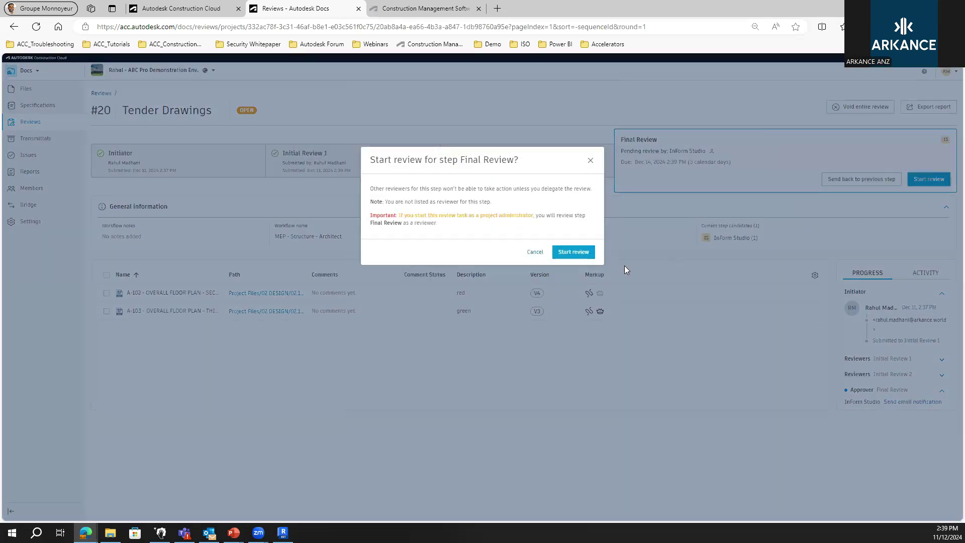
{"action": "left_click", "coordinate": [584, 251]}
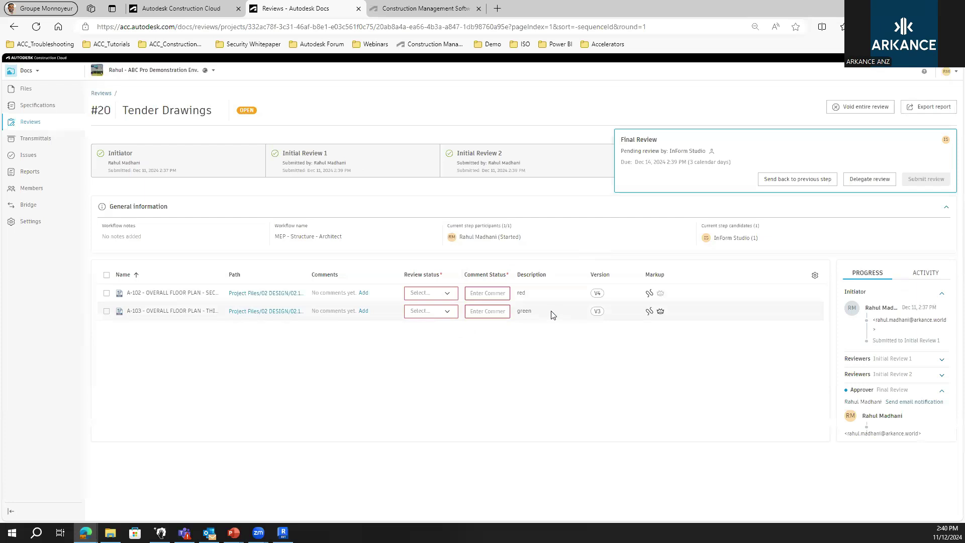
Step: Set the review status of the A-102 and A-103 floor plans to Approved, with the comment status "ok" for both
{"action": "left_click", "coordinate": [453, 294]}
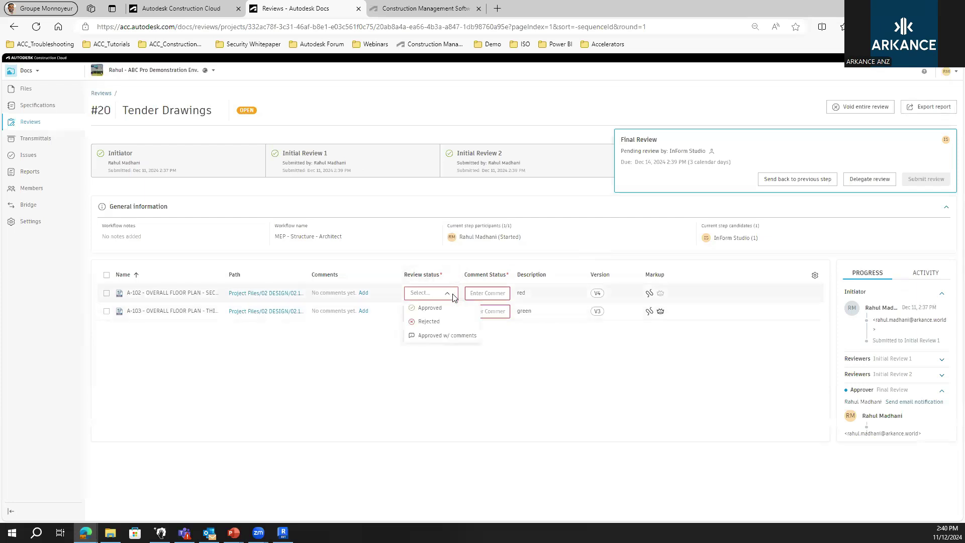
{"action": "left_click", "coordinate": [445, 308]}
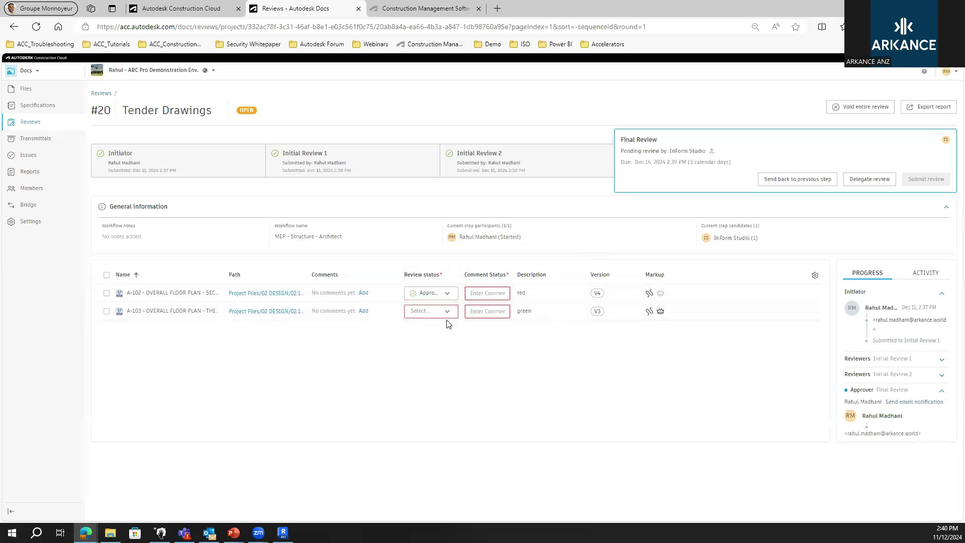
{"action": "left_click", "coordinate": [446, 311]}
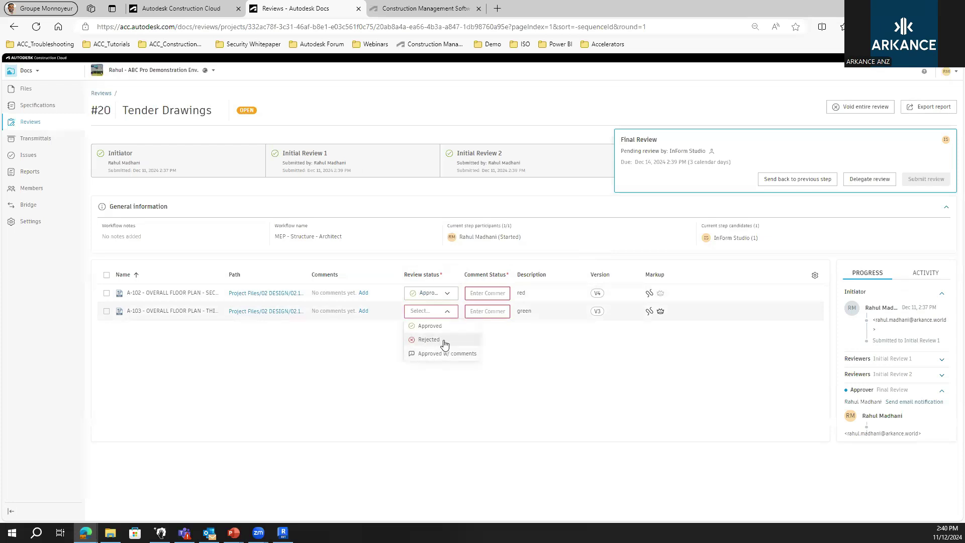
{"action": "left_click", "coordinate": [444, 340]}
{"action": "left_click", "coordinate": [509, 293]}
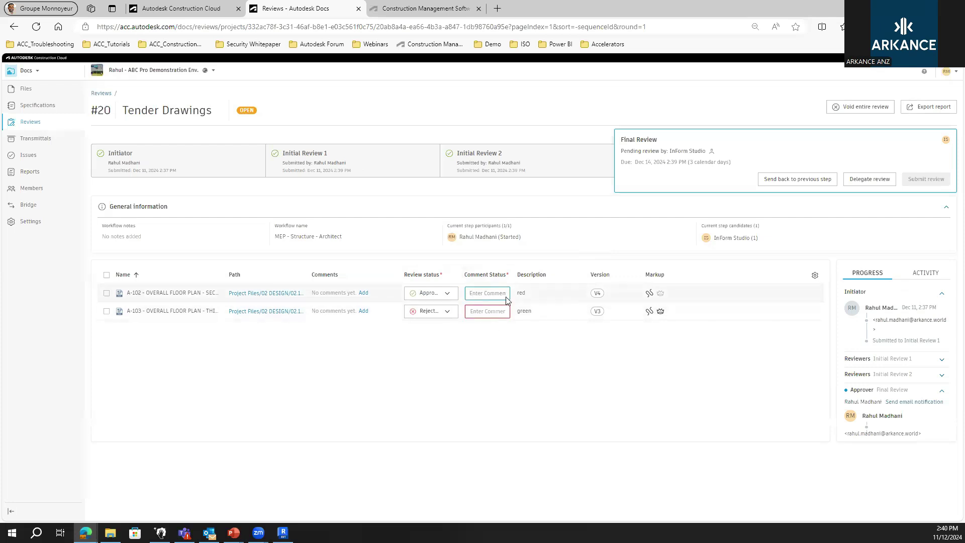
{"action": "type", "text": "ok"}
{"action": "left_click", "coordinate": [442, 311]}
{"action": "left_click", "coordinate": [430, 326]}
{"action": "left_click", "coordinate": [504, 309]}
{"action": "type", "text": "ok"}
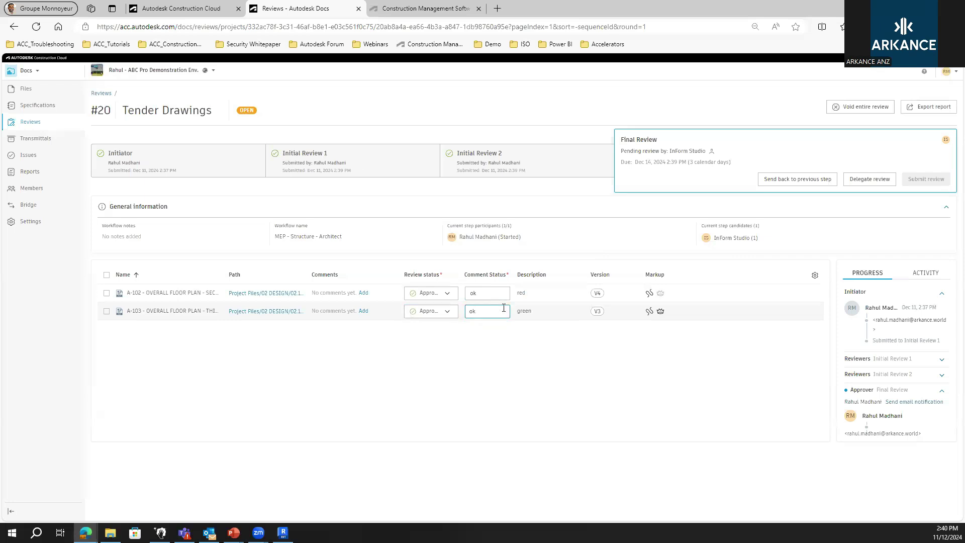
Step: Submit the Final Review of the Tender Drawings review, and return to the list of reviews
{"action": "left_click", "coordinate": [731, 400]}
{"action": "left_click", "coordinate": [943, 184]}
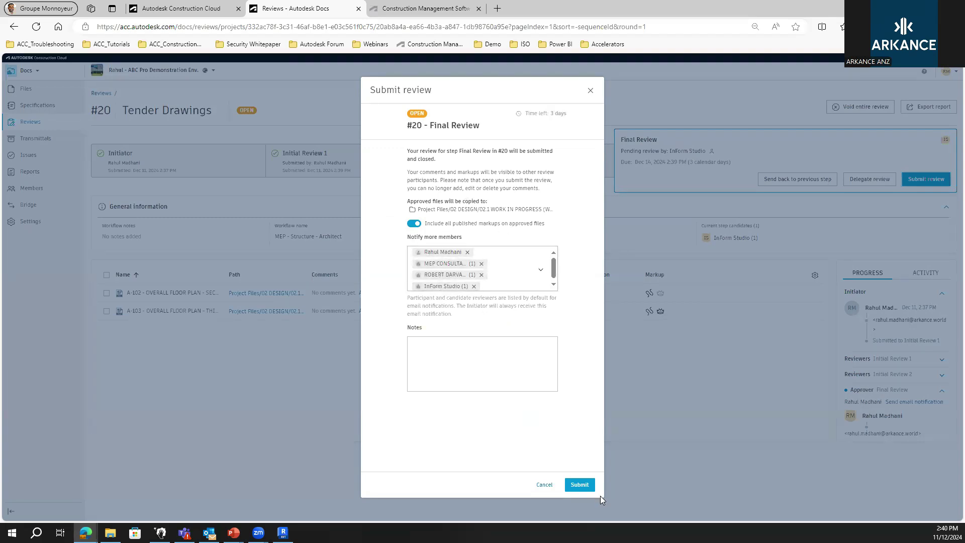
{"action": "left_click", "coordinate": [583, 481]}
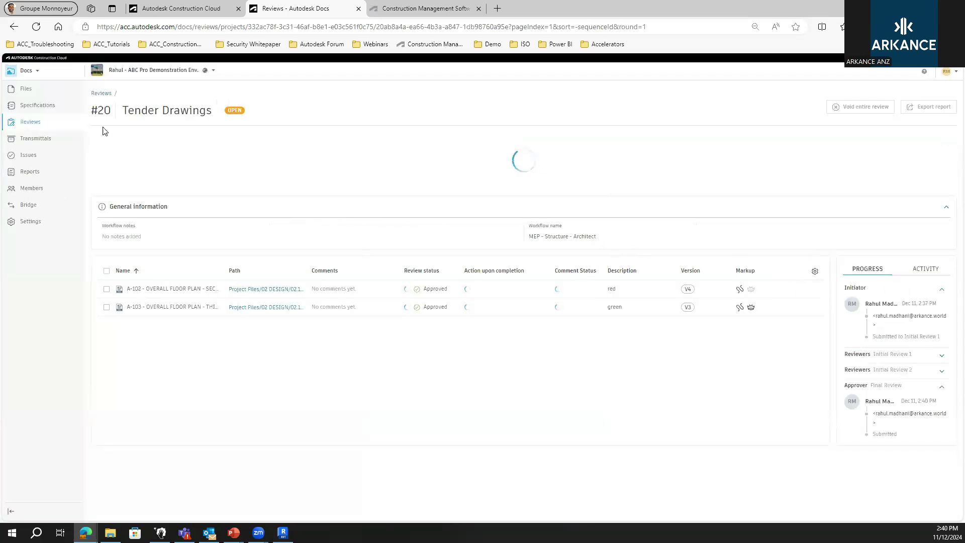
{"action": "left_click", "coordinate": [102, 94]}
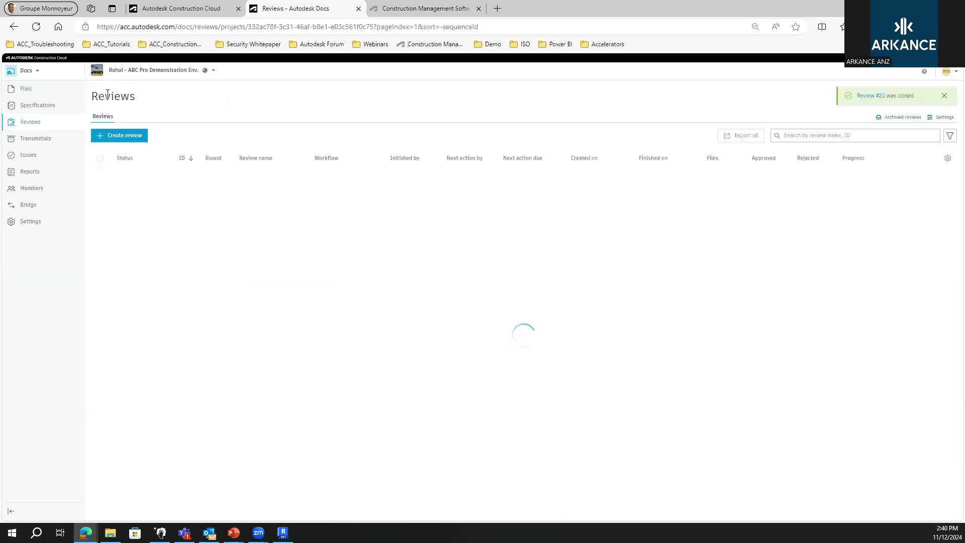
{"action": "left_click", "coordinate": [945, 96]}
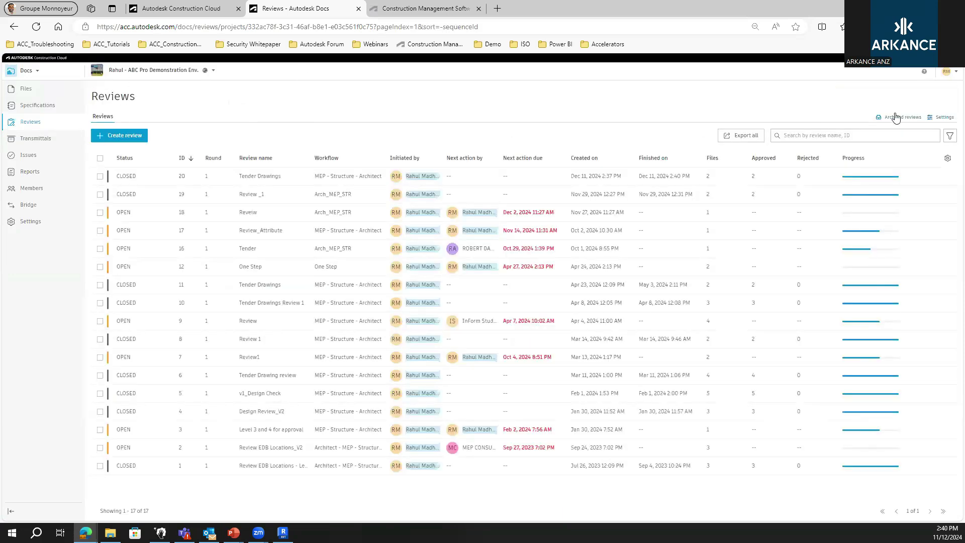
Step: Open the review settings, view the templates available for a new approval workflow, and cancel creating one
{"action": "left_click", "coordinate": [947, 119]}
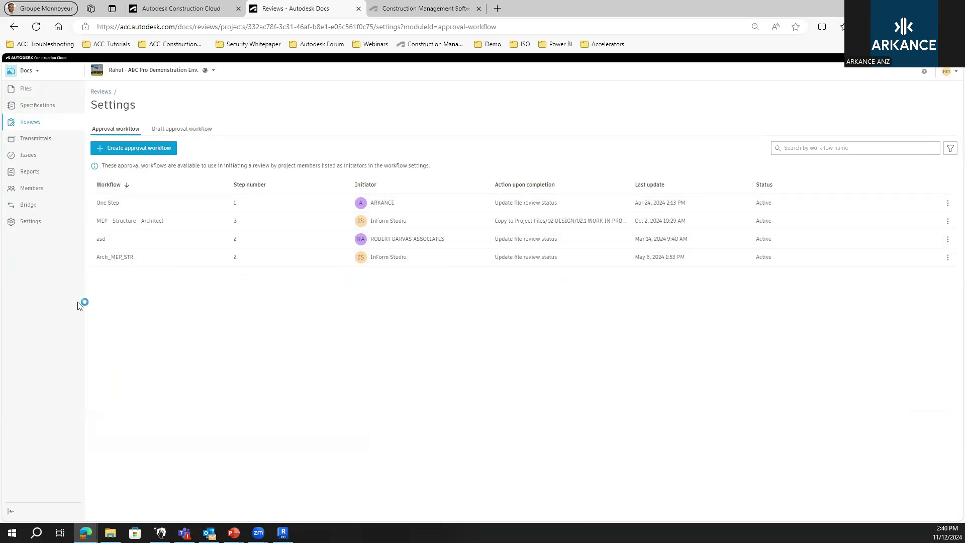
{"action": "left_click", "coordinate": [150, 150]}
{"action": "left_click", "coordinate": [453, 291]}
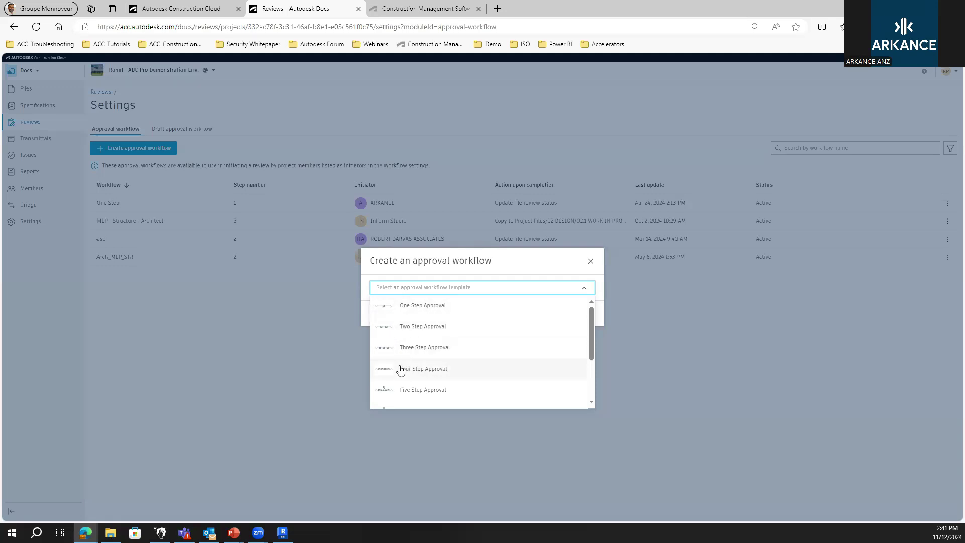
{"action": "scroll", "coordinate": [423, 383], "scroll_direction": "down", "scroll_amount": 2}
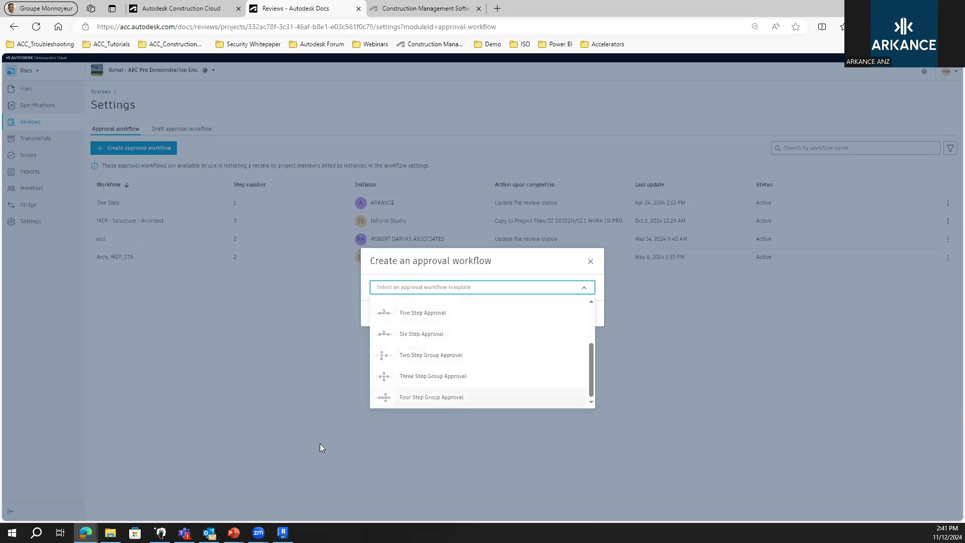
{"action": "left_click", "coordinate": [592, 264]}
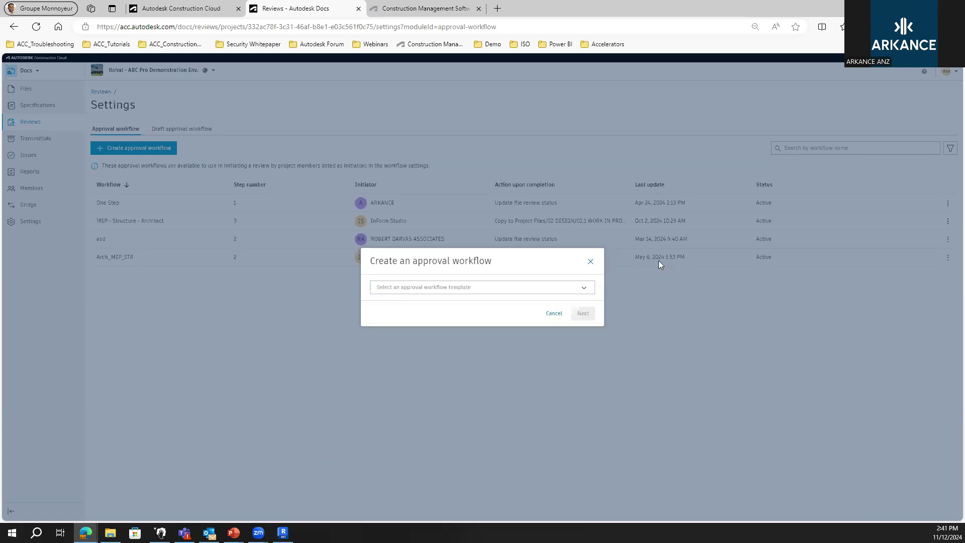
{"action": "left_click", "coordinate": [590, 261]}
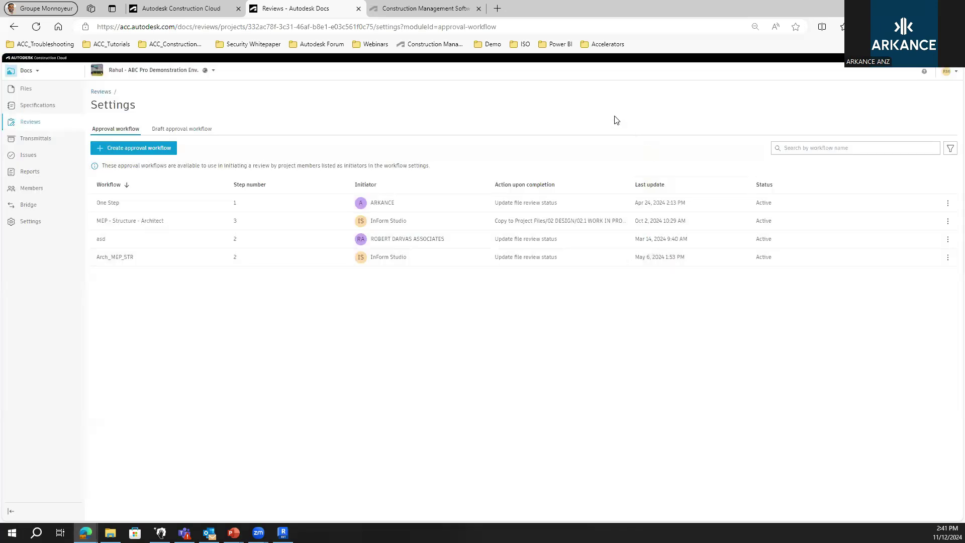